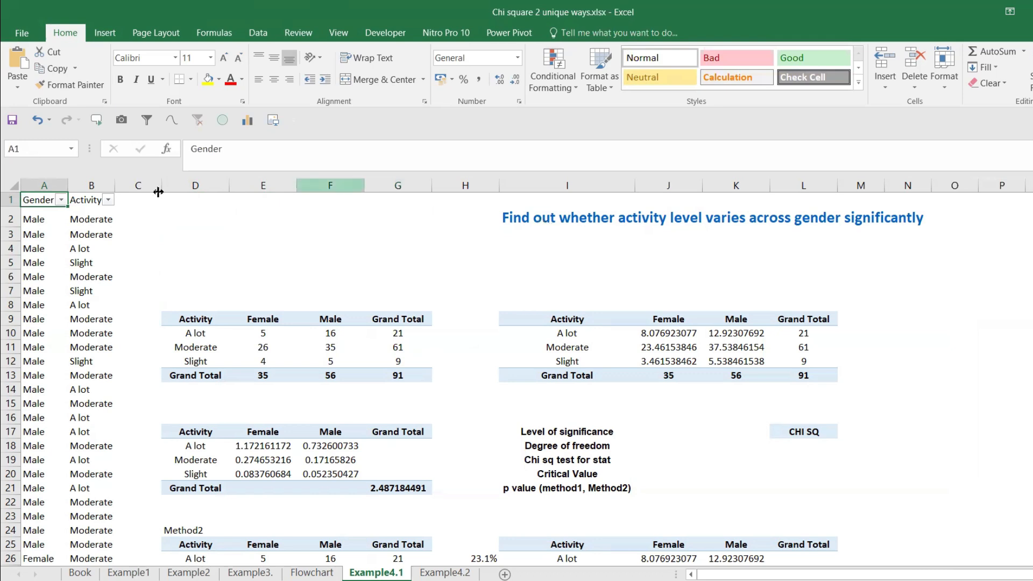
Step: Check which categories the filters of the Gender and Activity columns offer
click(60, 200)
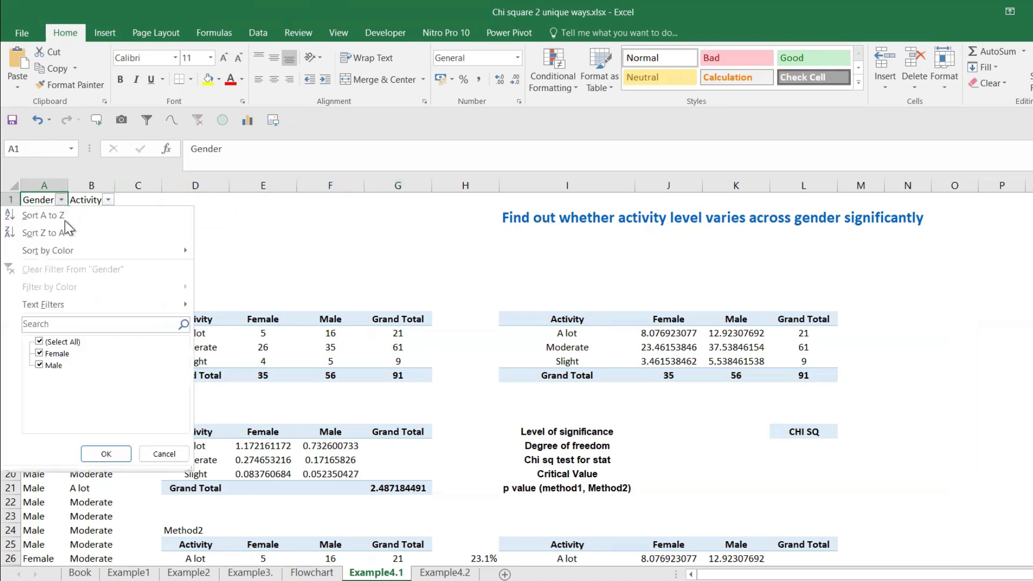
click(109, 200)
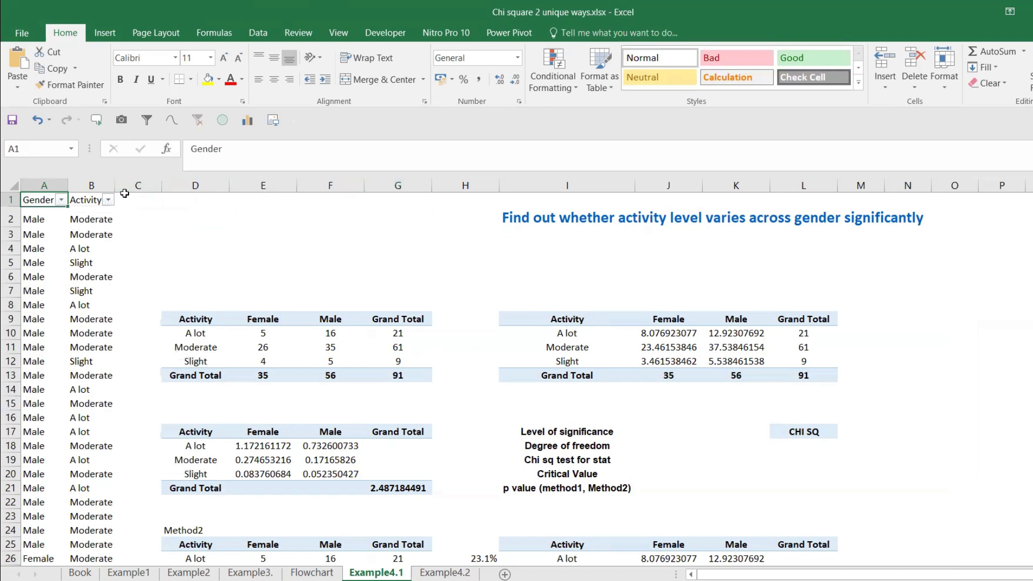
click(108, 199)
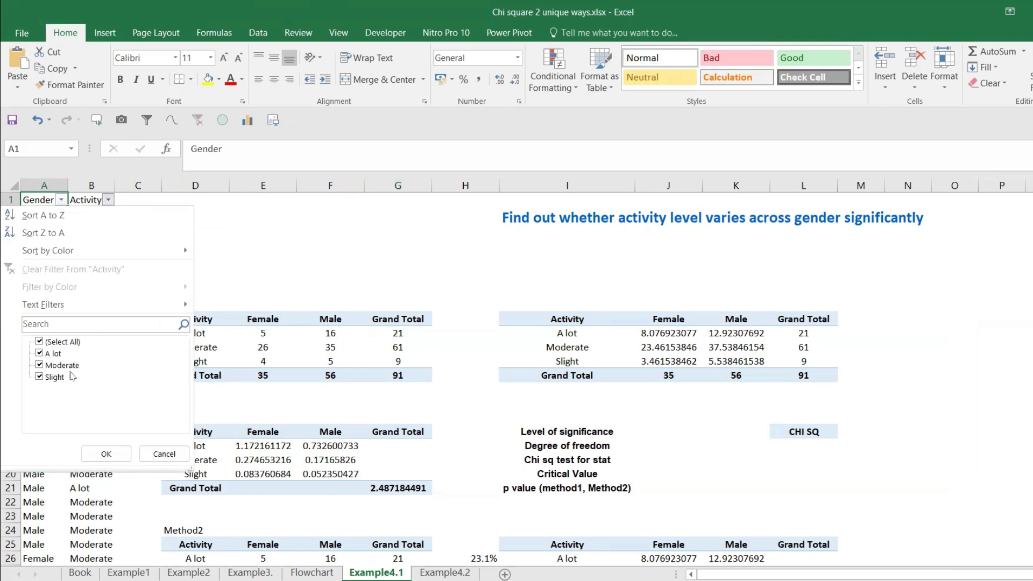
key(Escape)
click(198, 246)
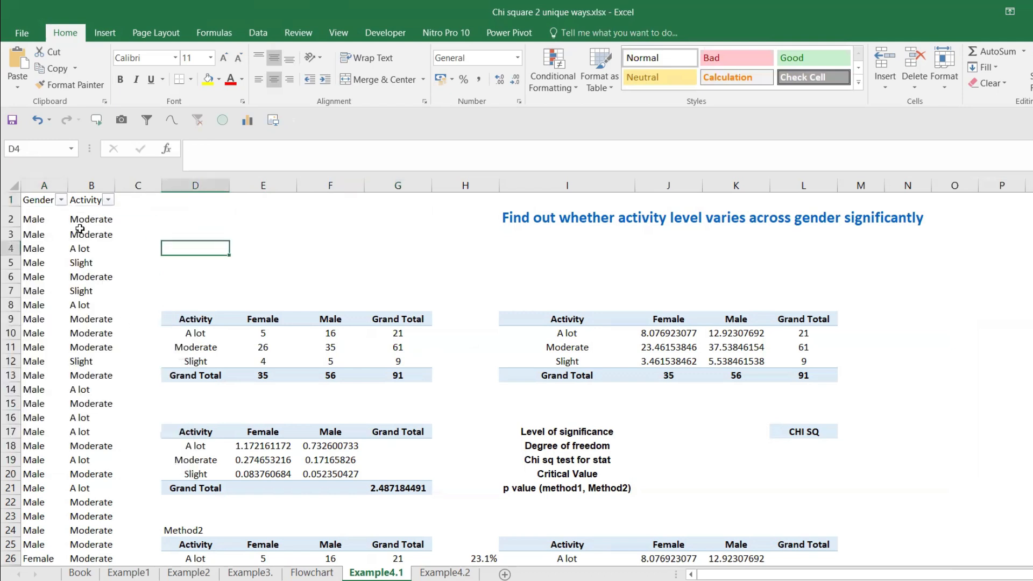
Step: Remove the filters from the Gender and Activity column headers
click(38, 202)
click(90, 202)
key(ctrl+shift+l)
Step: Create a PivotTable from A1:B92 in cell D1 of the existing Example4.1 worksheet, replacing the data already there
drag(33, 202, 99, 542)
click(104, 33)
click(24, 58)
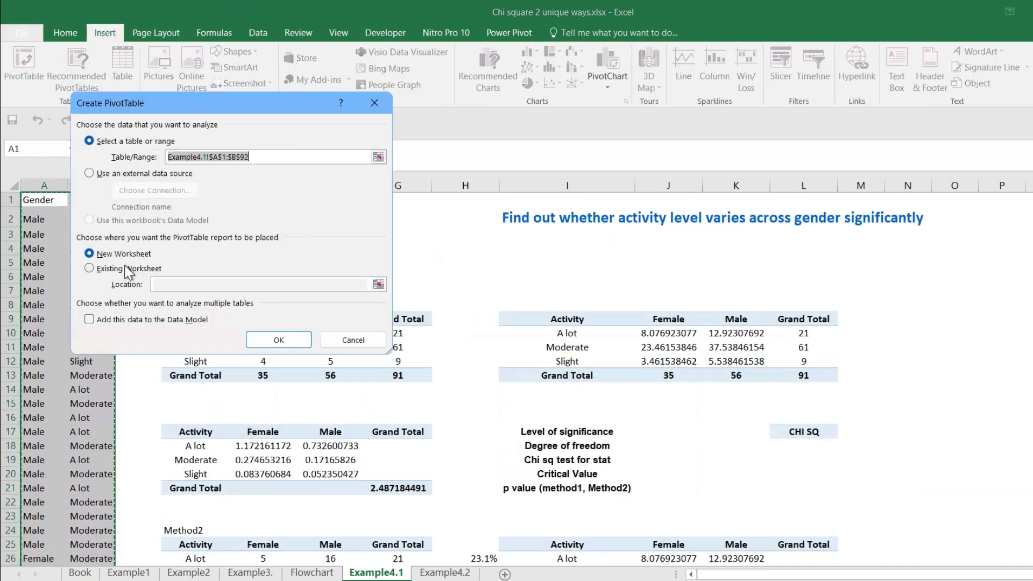
click(128, 272)
click(378, 284)
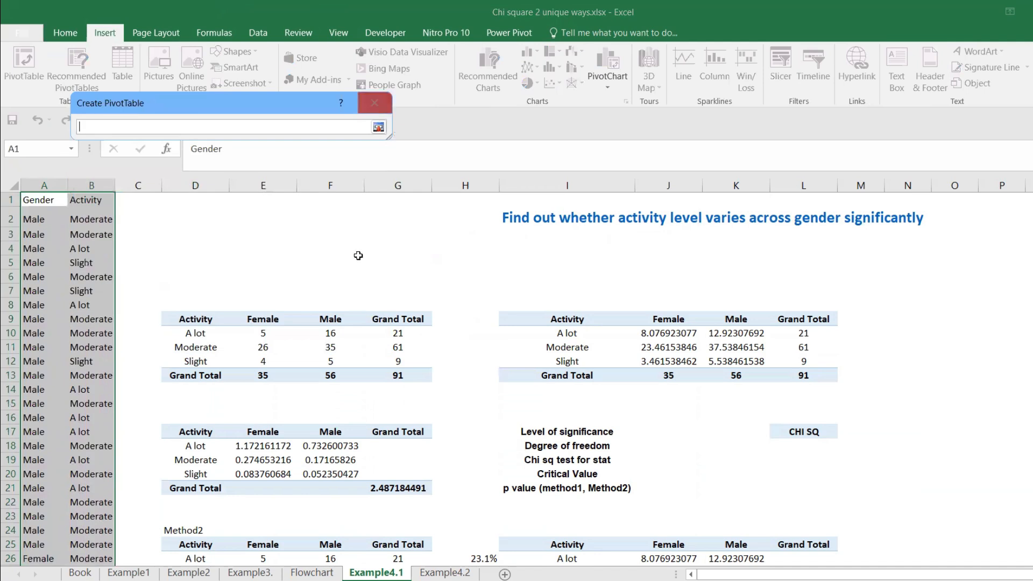
click(201, 203)
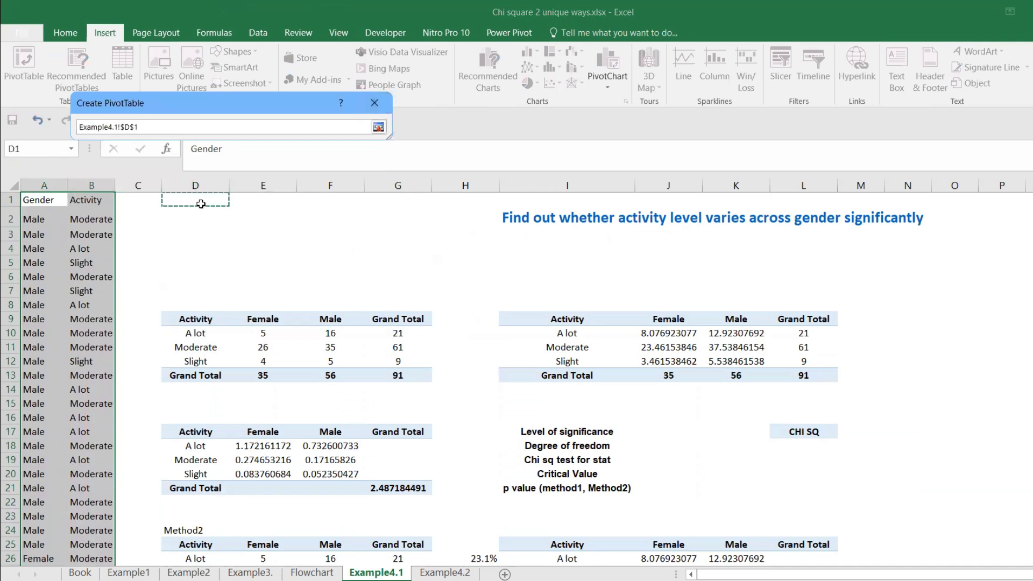
key(Return)
key(Return)
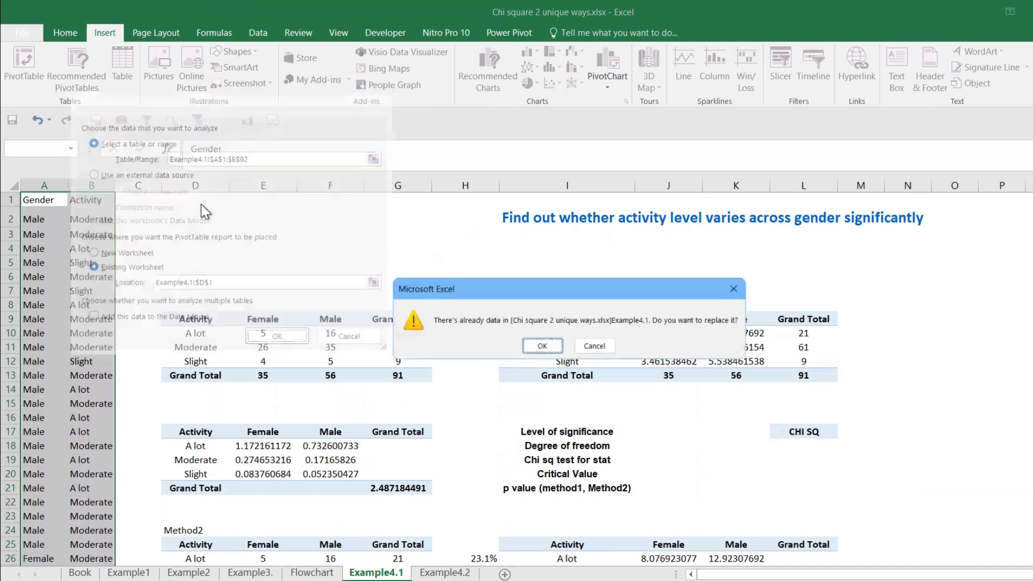
click(542, 346)
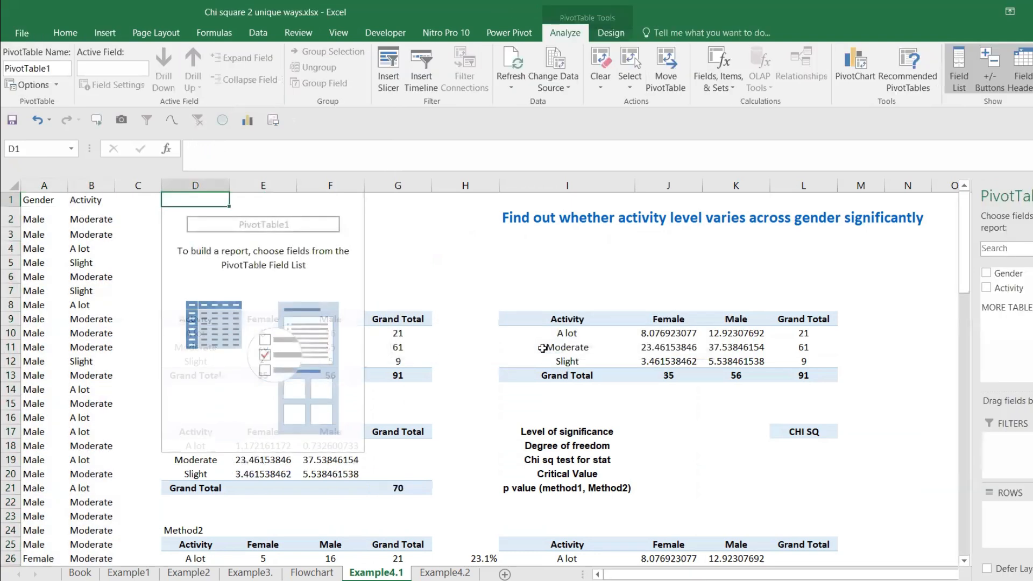
Step: Build the PivotTable with Activity as rows, Gender as columns and the count of Activity as values
drag(1008, 288, 1022, 517)
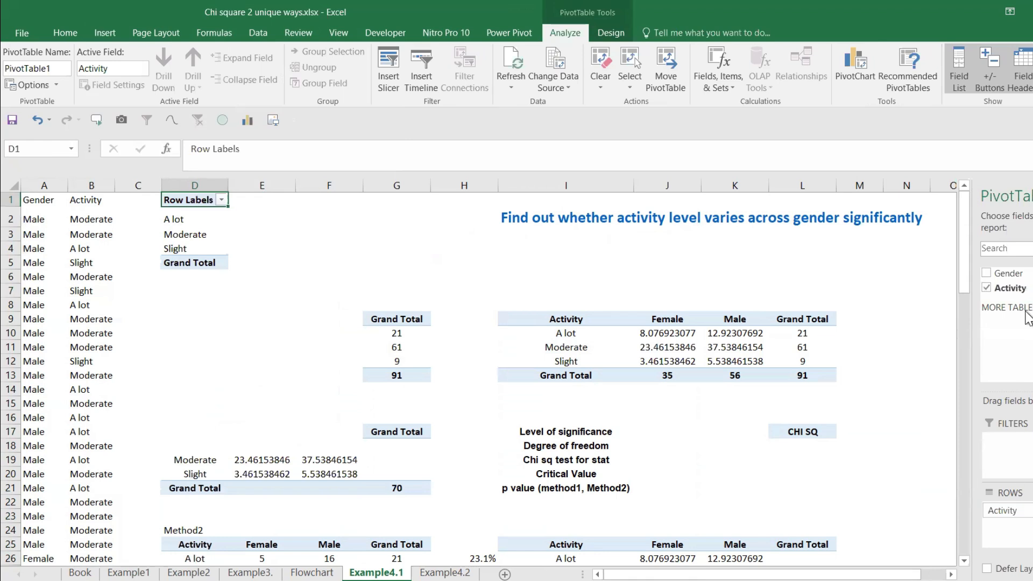
drag(1009, 273, 1032, 454)
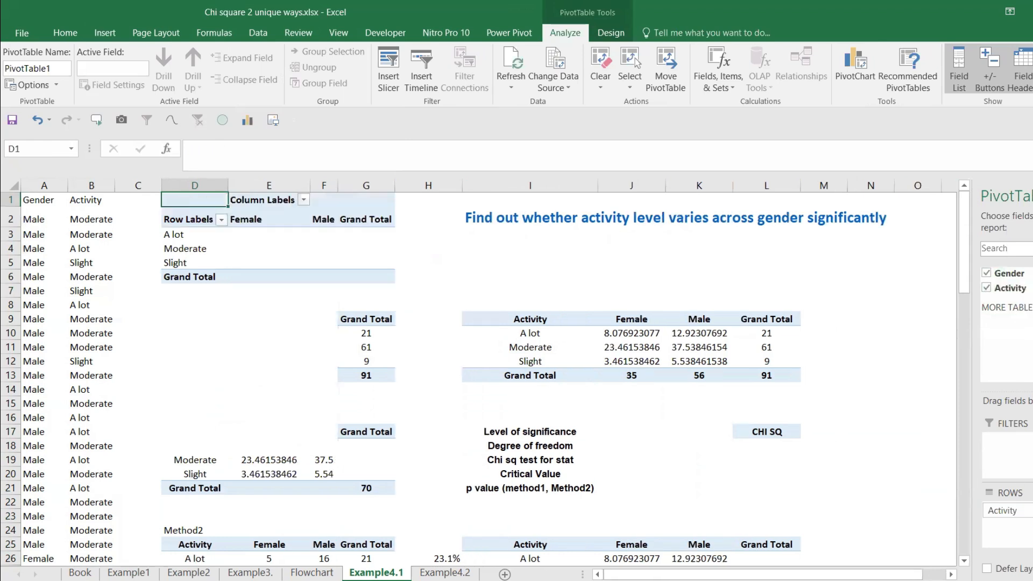
drag(1026, 289, 1032, 522)
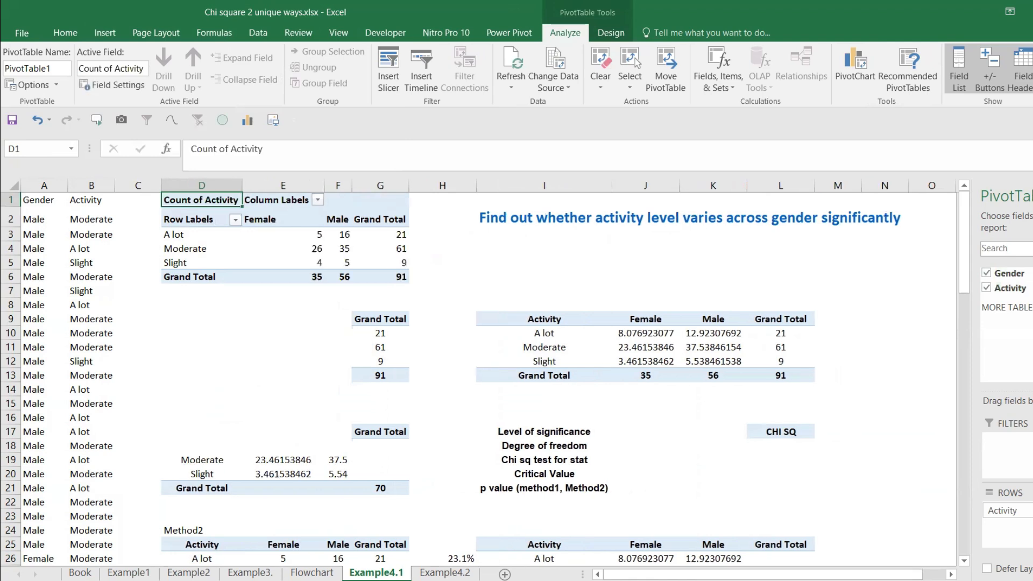
click(276, 305)
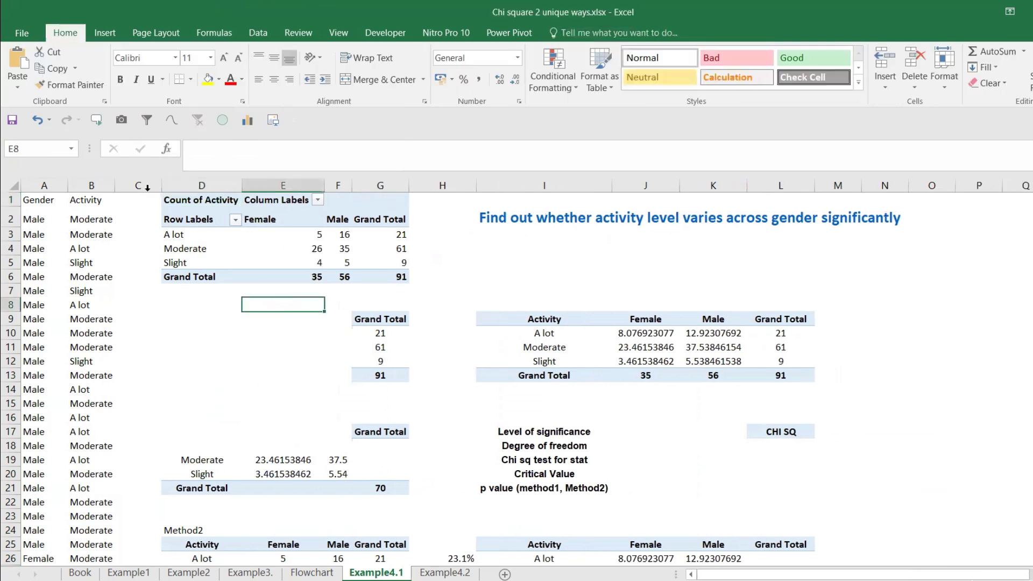
Step: Rename the PivotTable's row labels header to "Activity by gender" and autofit column D
click(197, 220)
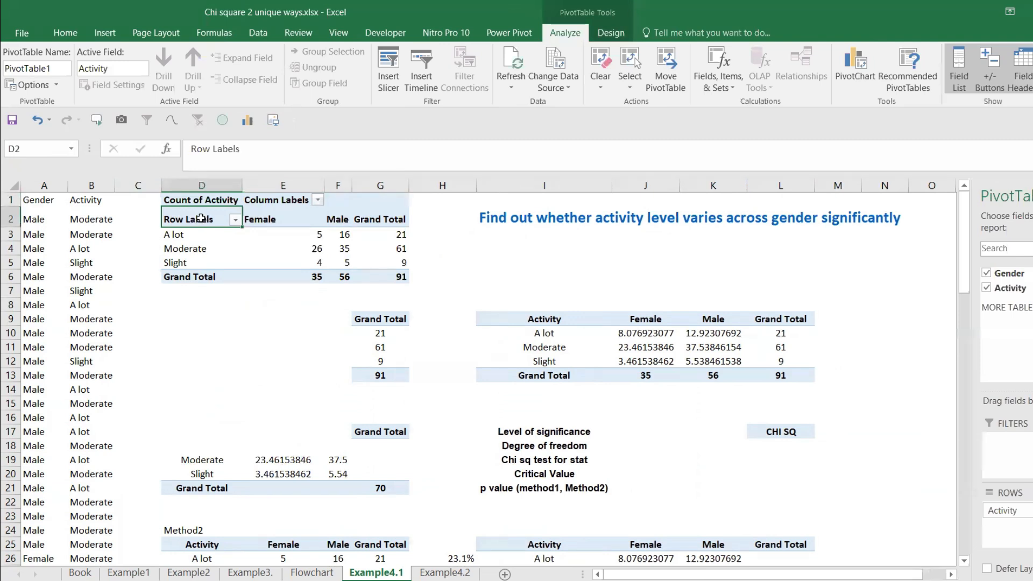
text(A)
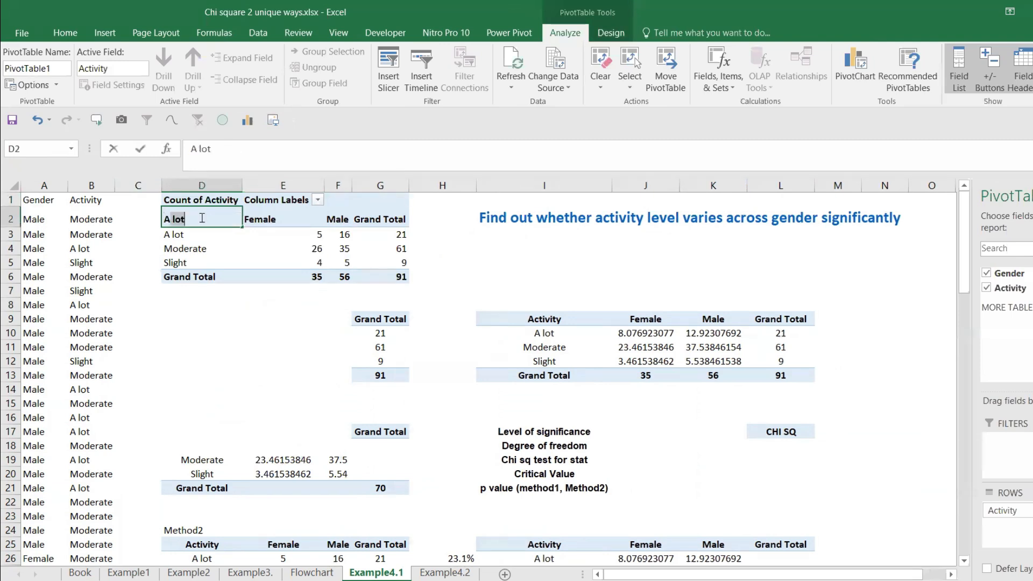
text(ctivity by genda)
text(r)
key(Return)
click(201, 218)
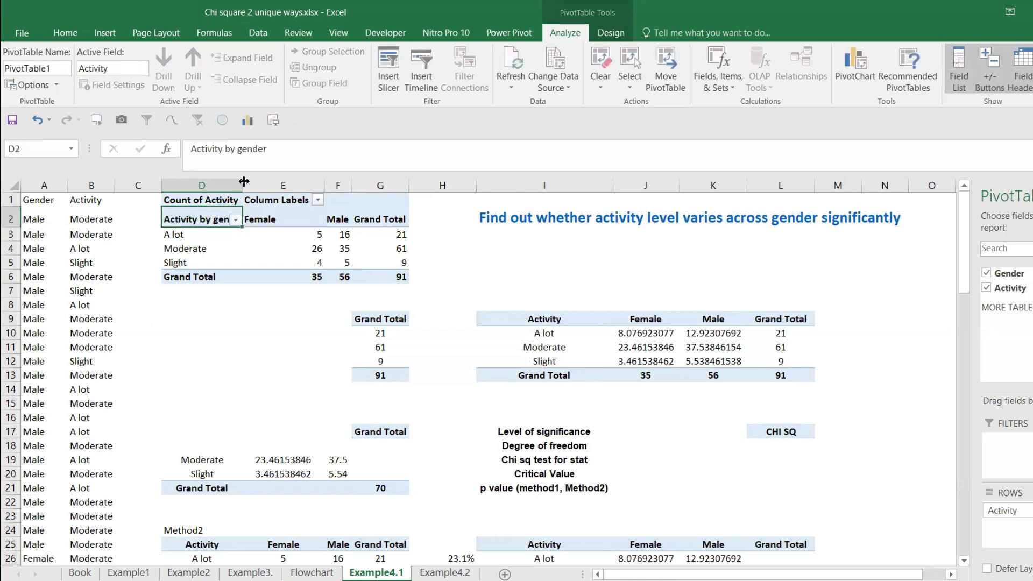
double_click(244, 179)
click(347, 316)
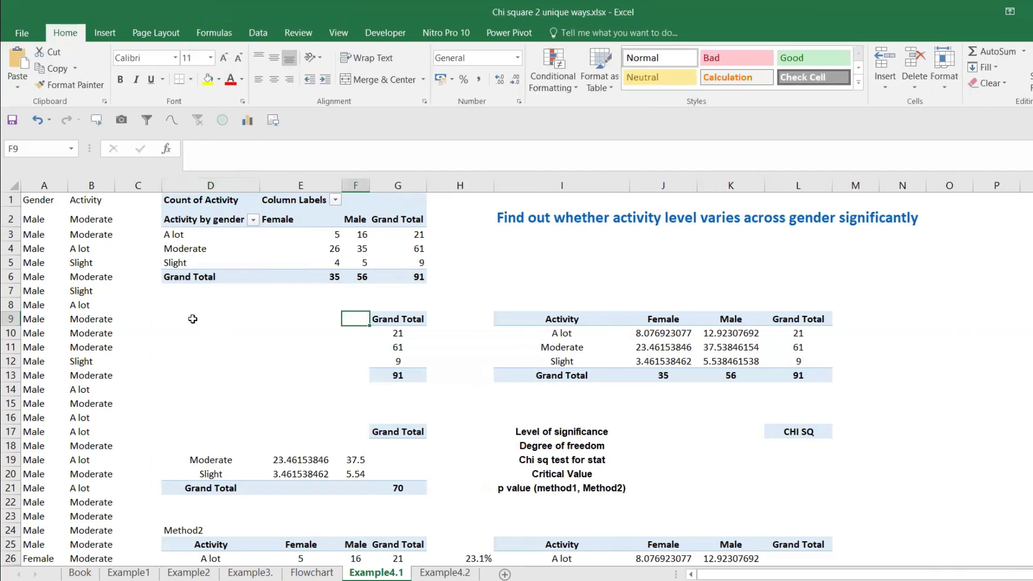
Step: Clear the leftover contents of the old table in D9:G13
drag(223, 319, 462, 362)
drag(400, 380, 397, 381)
key(Delete)
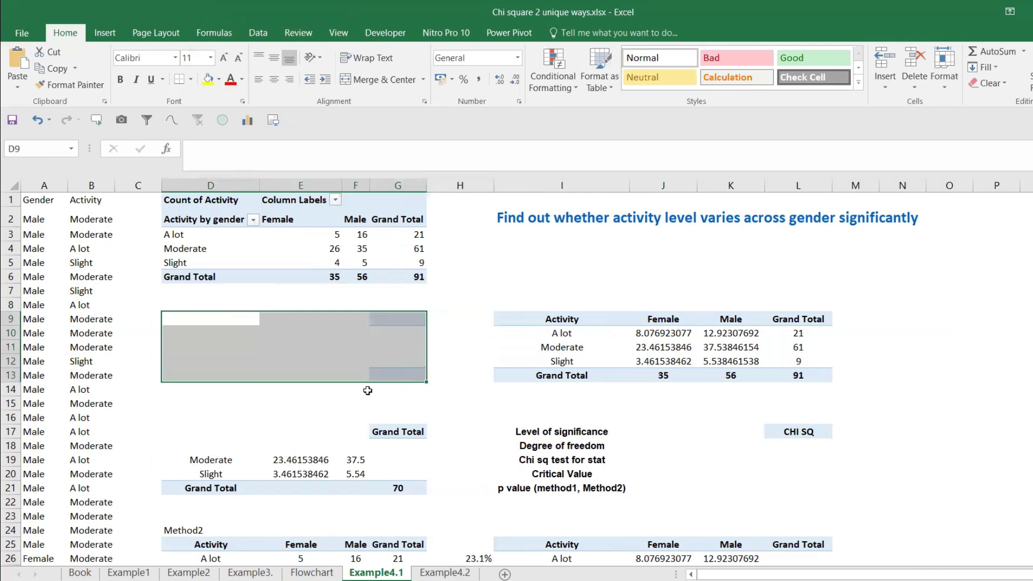
drag(208, 421, 401, 486)
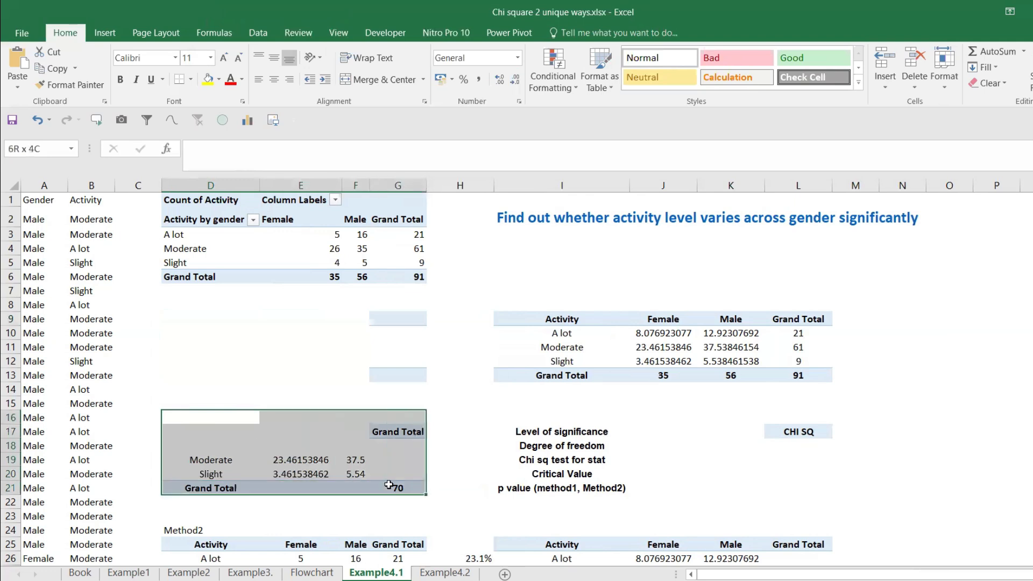
Step: Copy PivotTable range D2:G6 to D9 as values and center the pasted table's contents
drag(199, 218, 384, 275)
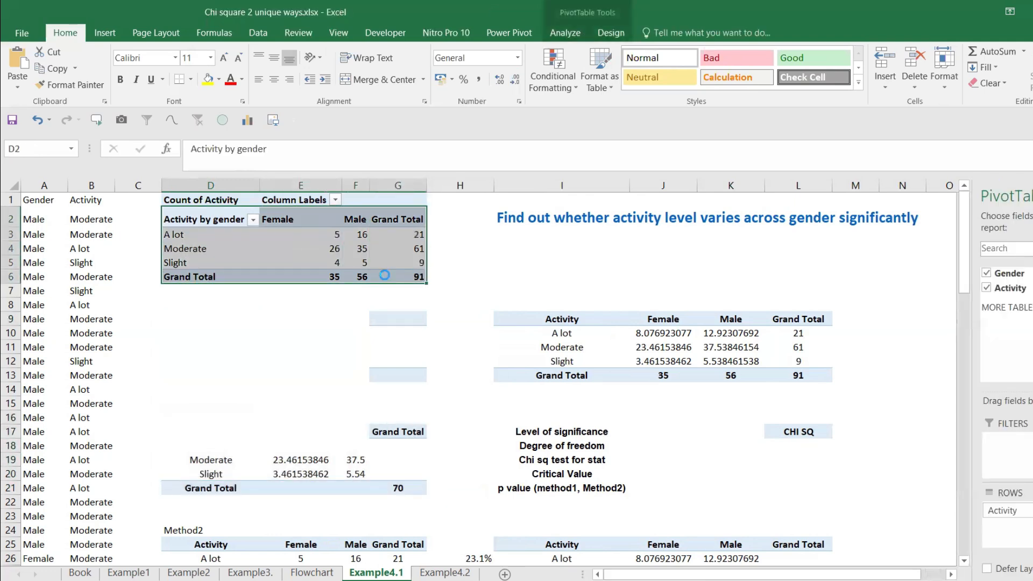
key(ctrl+c)
click(184, 322)
key(ctrl+v)
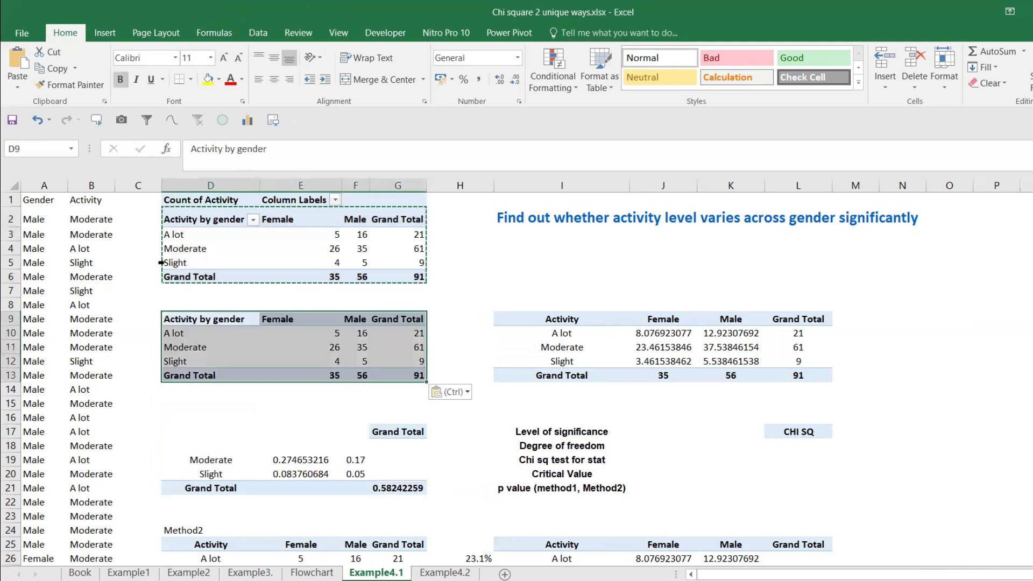
click(17, 84)
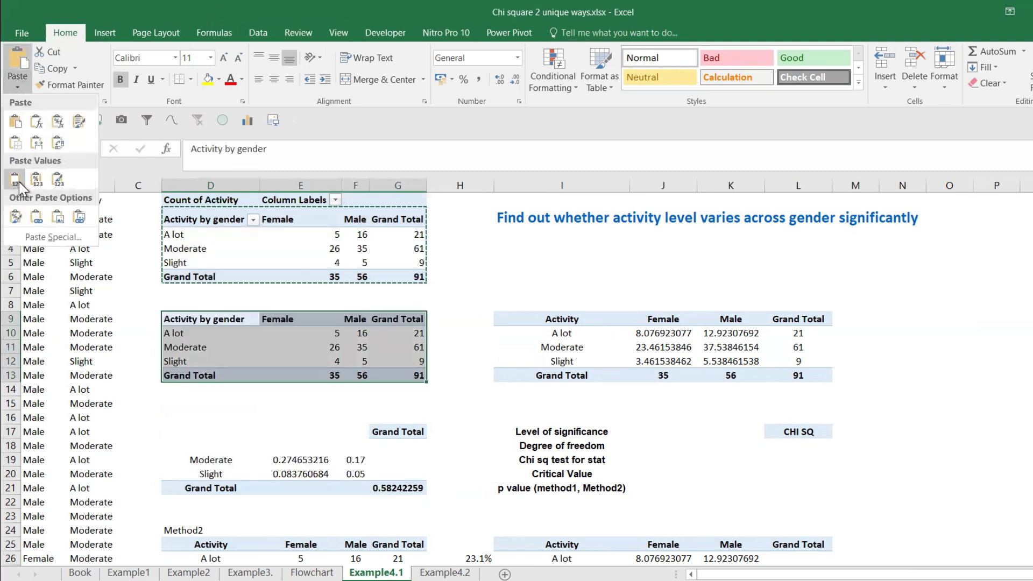
click(36, 182)
drag(197, 318, 417, 376)
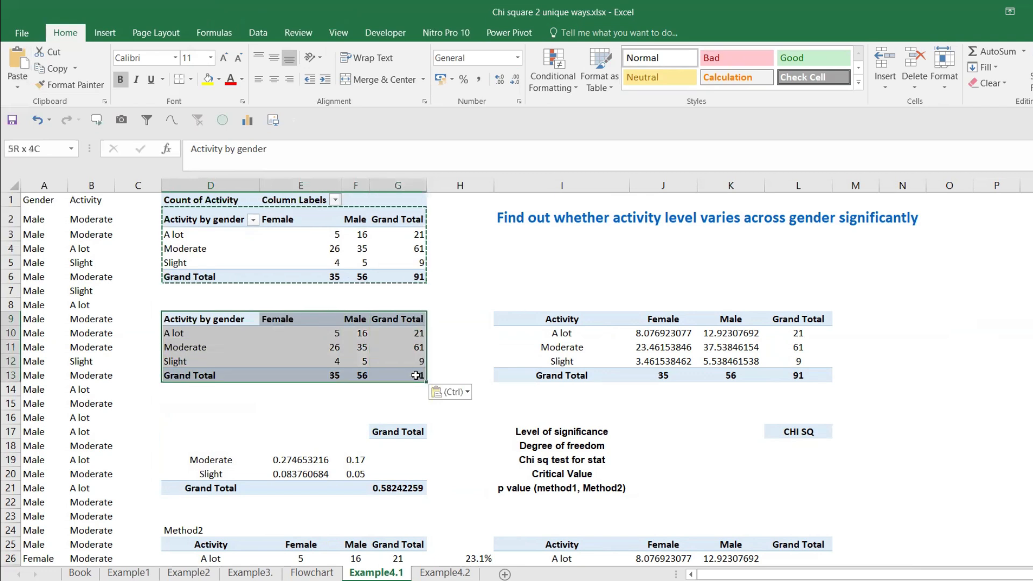
click(275, 59)
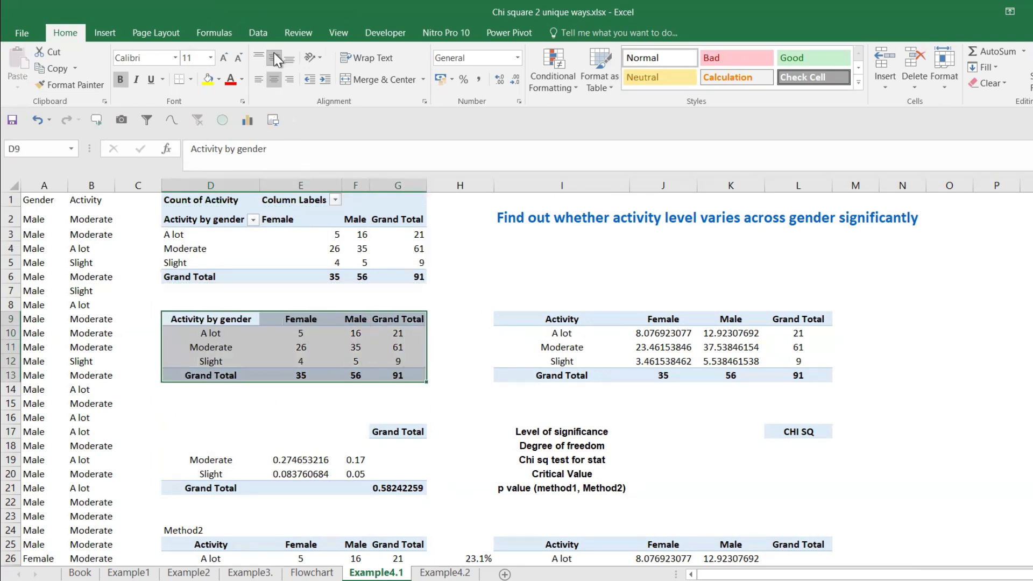
Step: Copy the activity-by-gender table in D9:G13 over the tables starting at I9 and D17
drag(542, 319, 801, 377)
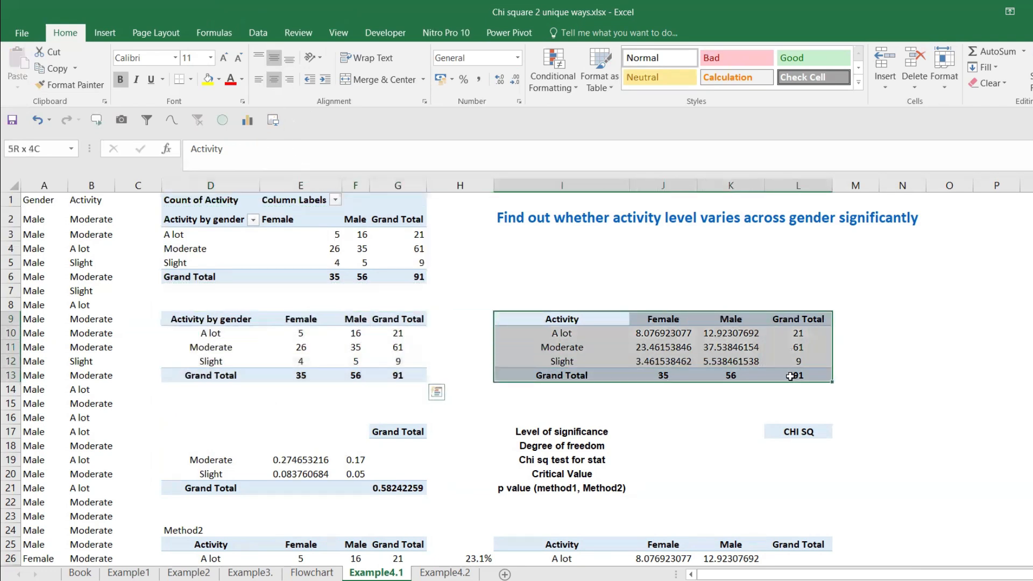
drag(196, 318, 398, 377)
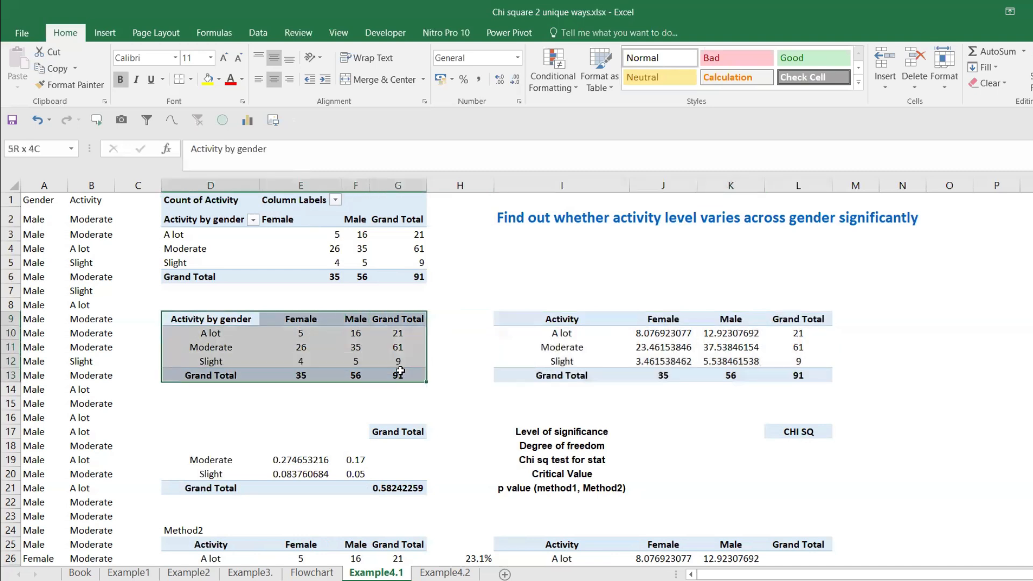
key(ctrl+c)
click(546, 323)
key(ctrl+v)
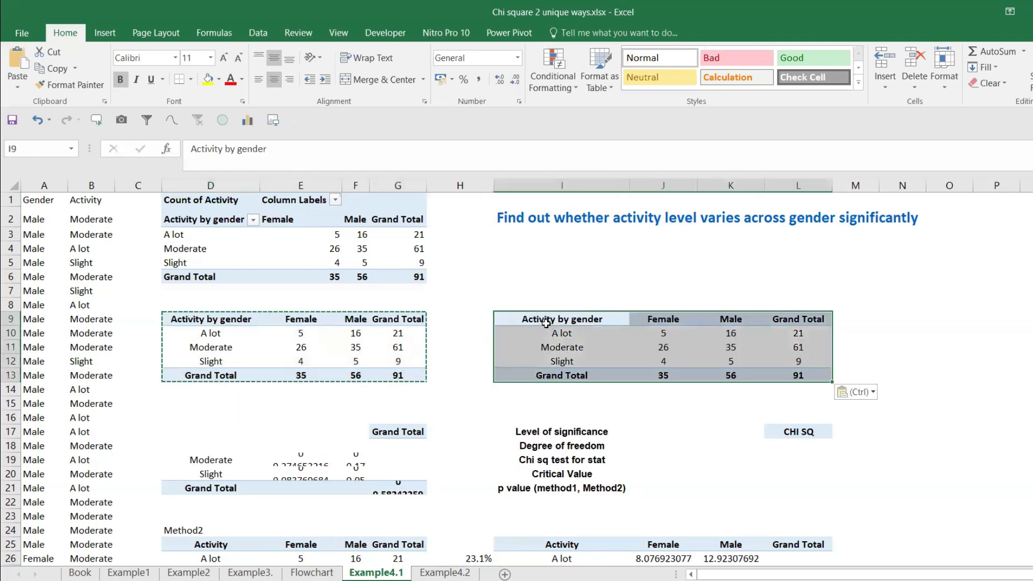
click(198, 430)
key(ctrl+v)
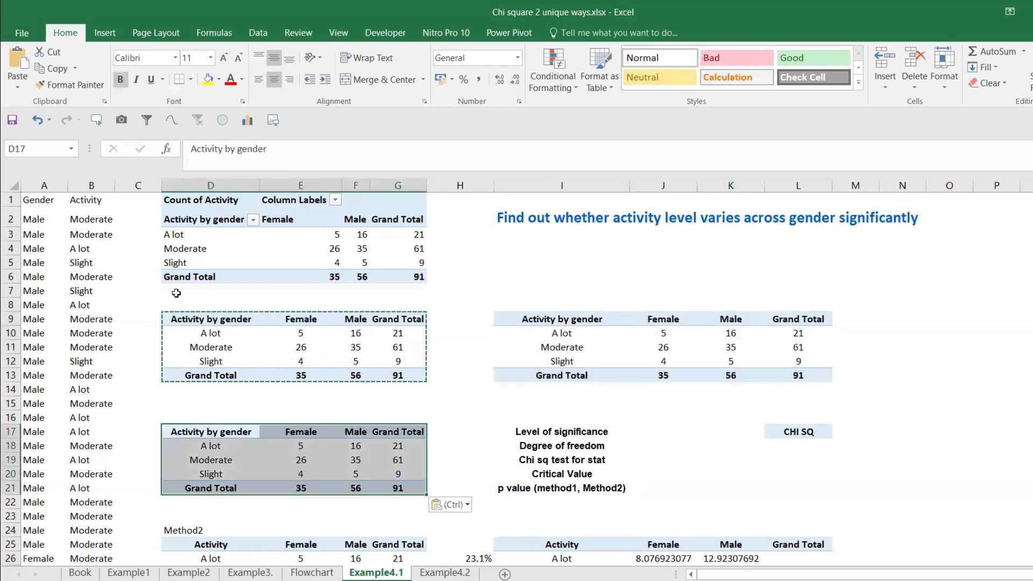
Step: Label the first table in cell D8 as "#1 : Observed Value"
click(194, 301)
text(Ob)
key(BackSpace)
key(BackSpace)
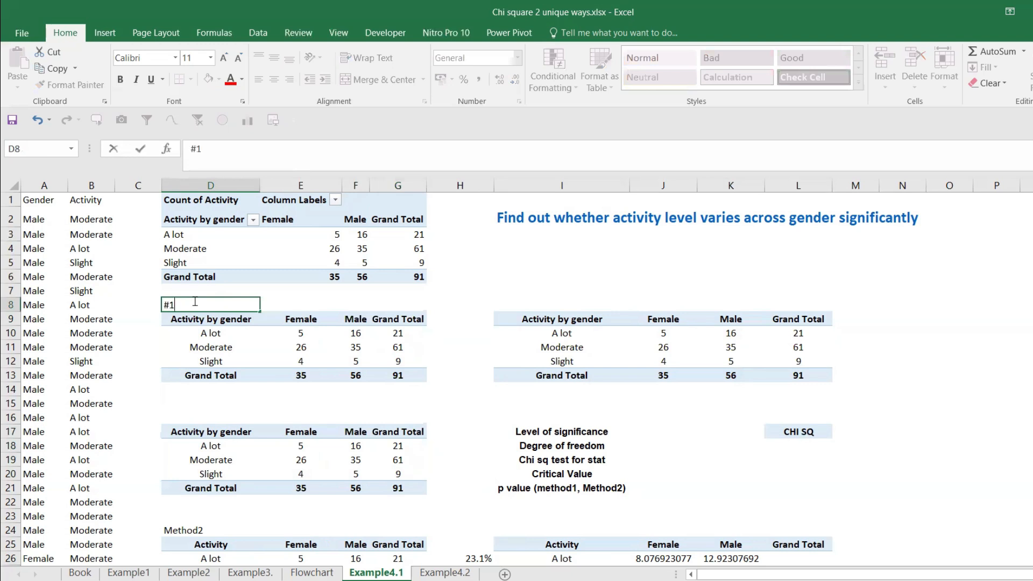
text(#1 : Observed Value)
key(Return)
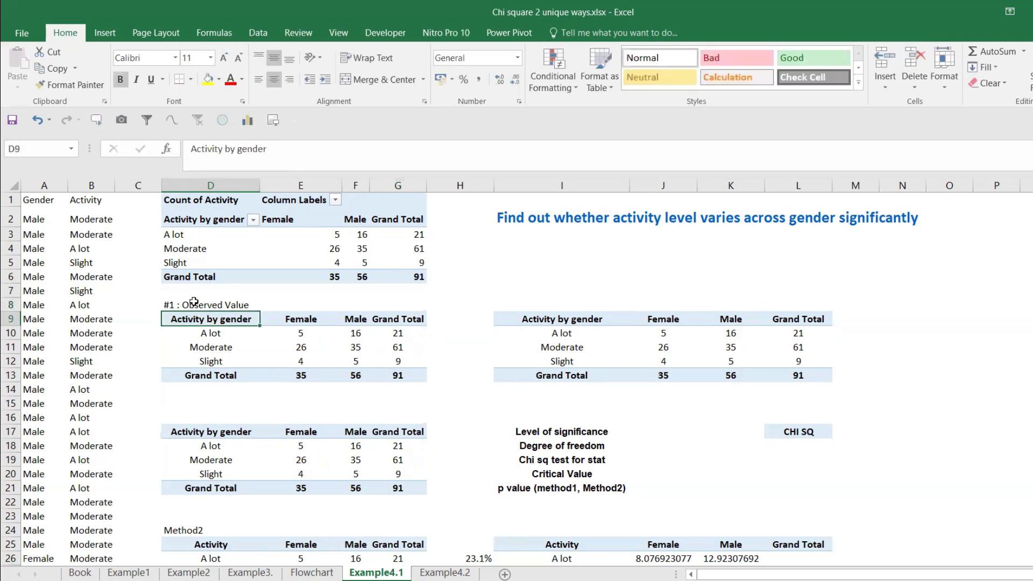
Step: Copy the D8 label to I8 and change it to "#2 : Expected Value"
click(194, 302)
key(ctrl+c)
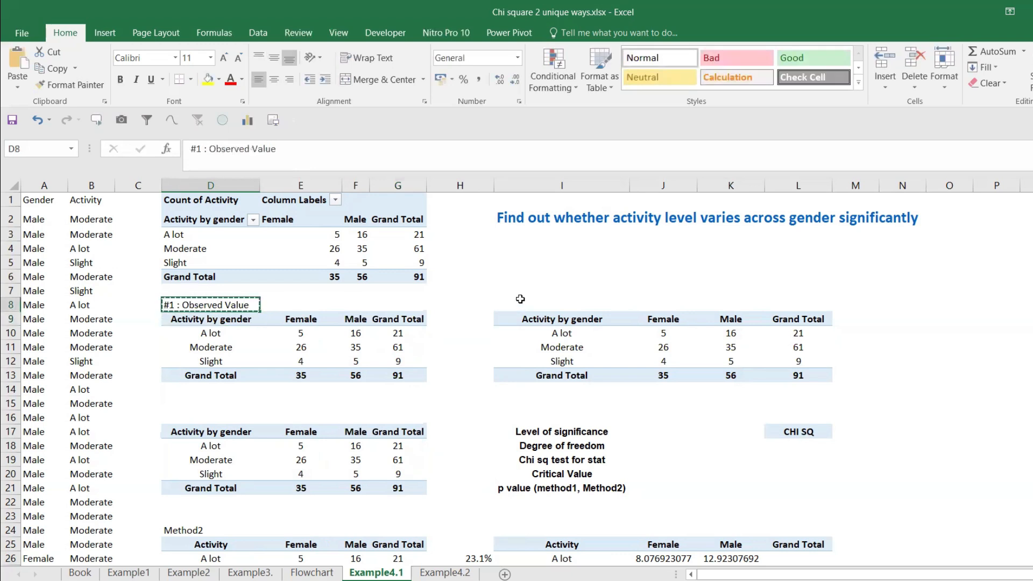
click(518, 298)
key(ctrl+v)
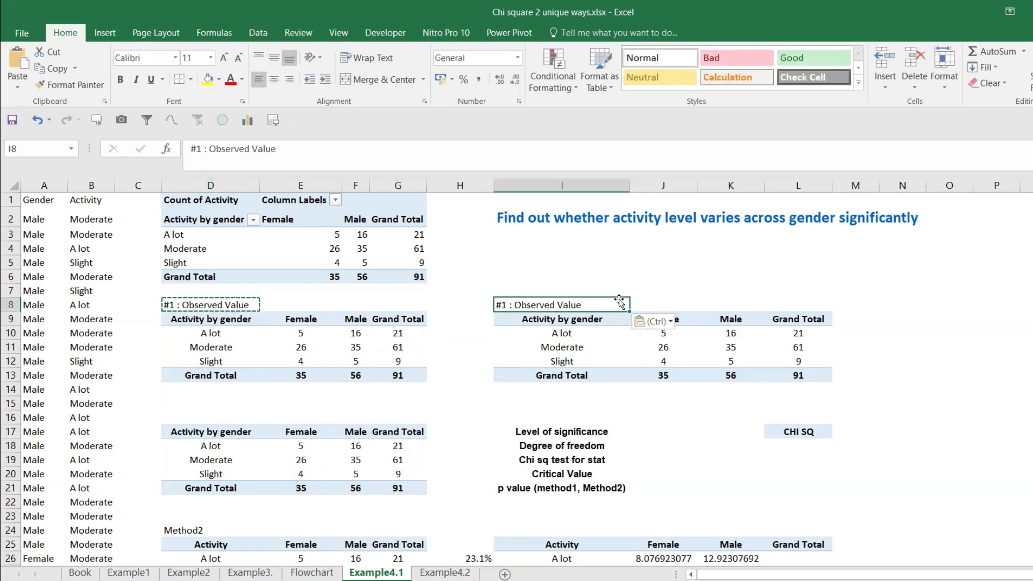
double_click(590, 305)
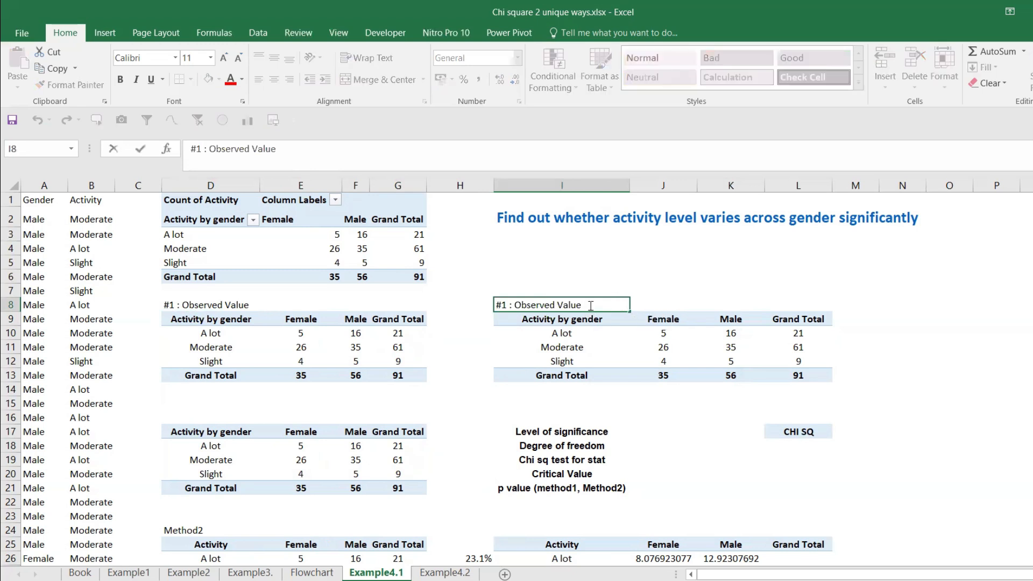
key(BackSpace)
key(BackSpace)
key(BackSpace)
key(BackSpace)
key(BackSpace)
key(BackSpace)
key(BackSpace)
key(BackSpace)
key(BackSpace)
key(BackSpace)
key(BackSpace)
key(BackSpace)
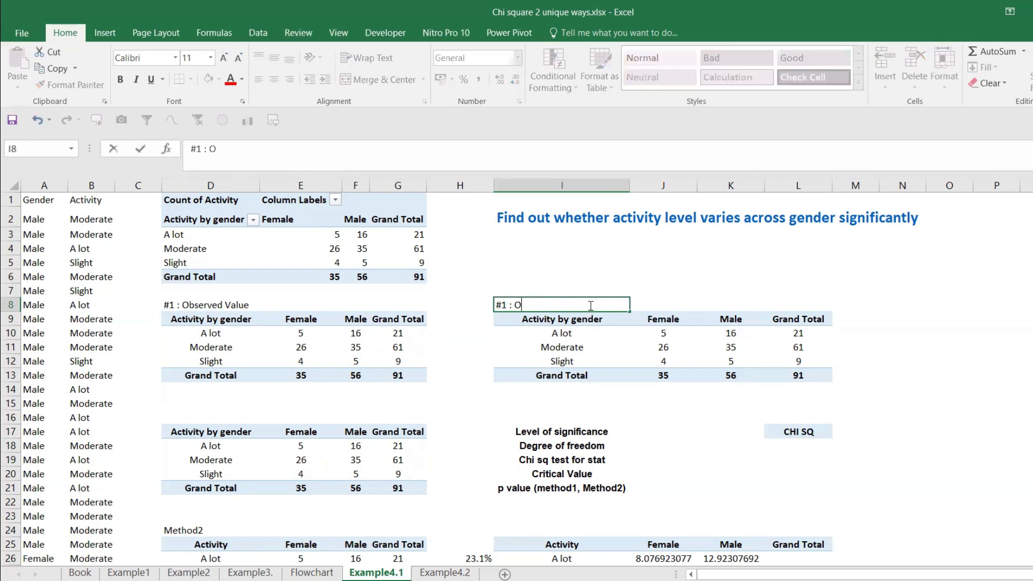
key(BackSpace)
text(2 : Expected Value)
key(Return)
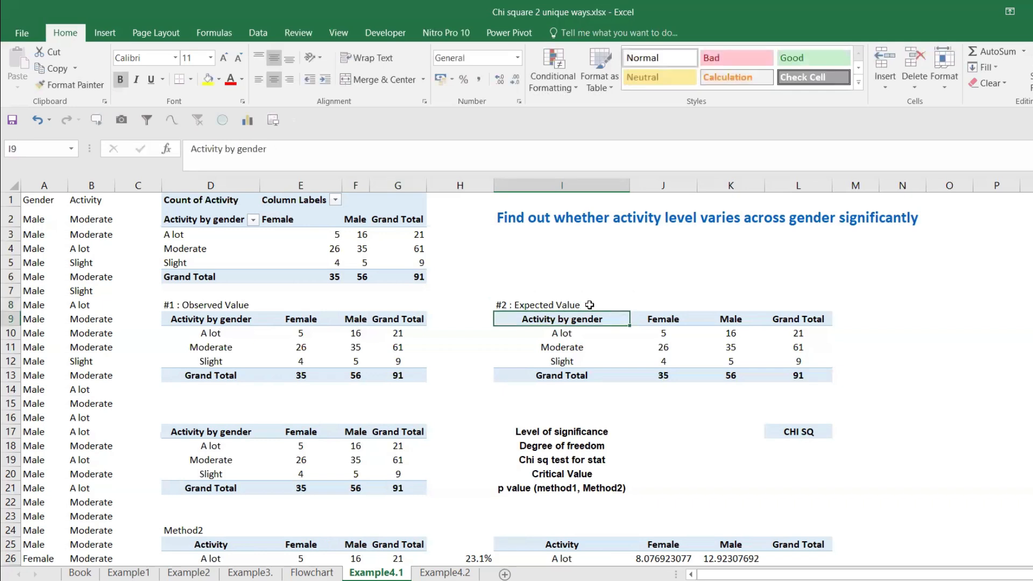
Step: Label the table starting at D17 as "X3: Statis test" in cell D16
click(608, 305)
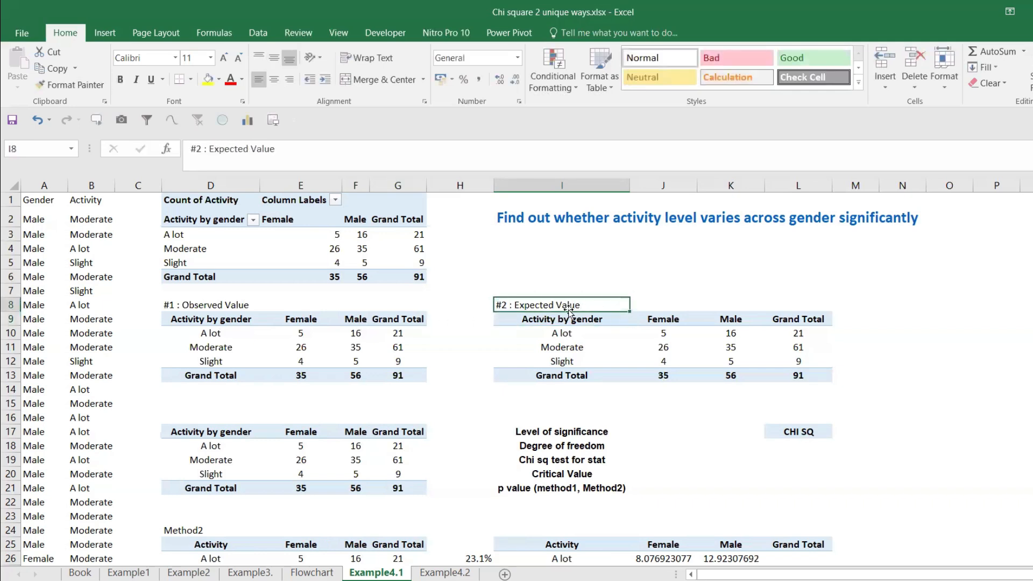
click(199, 412)
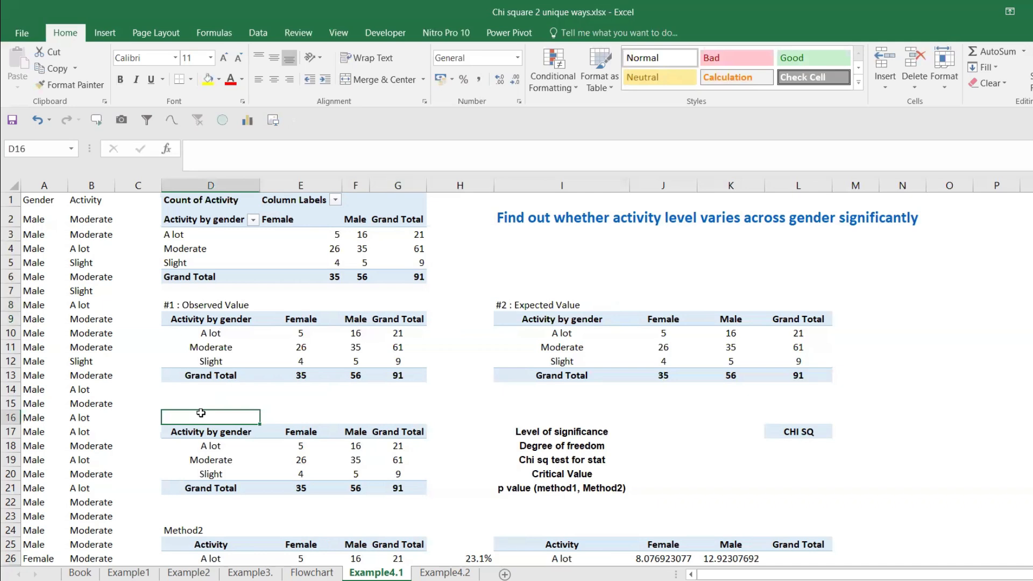
text(X3:)
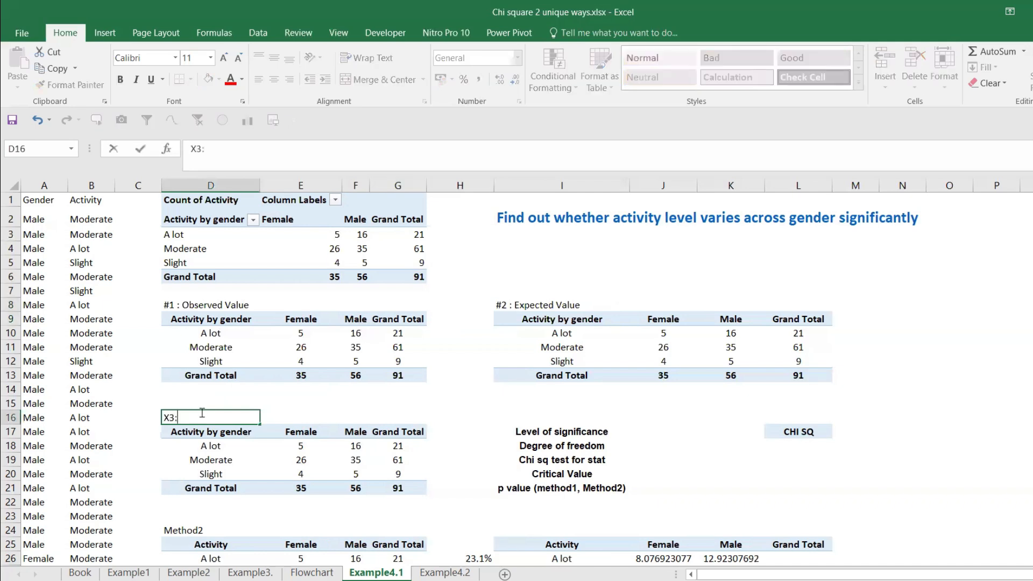
text( Statis test)
Step: Label the results block in cell I16 as "X4: Resuslts"
click(524, 419)
text(X)
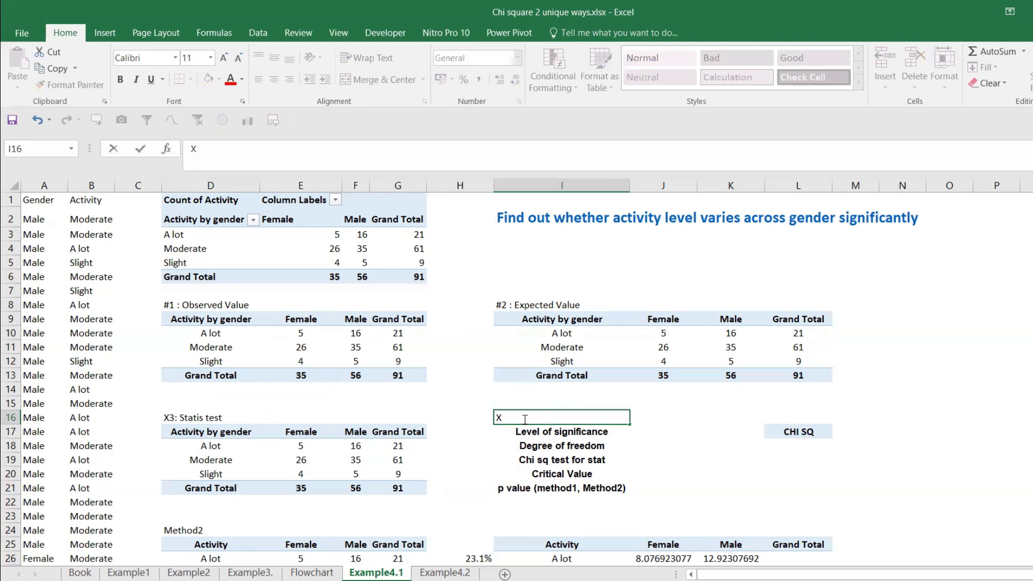
text(4: Resuslts)
key(Return)
click(554, 417)
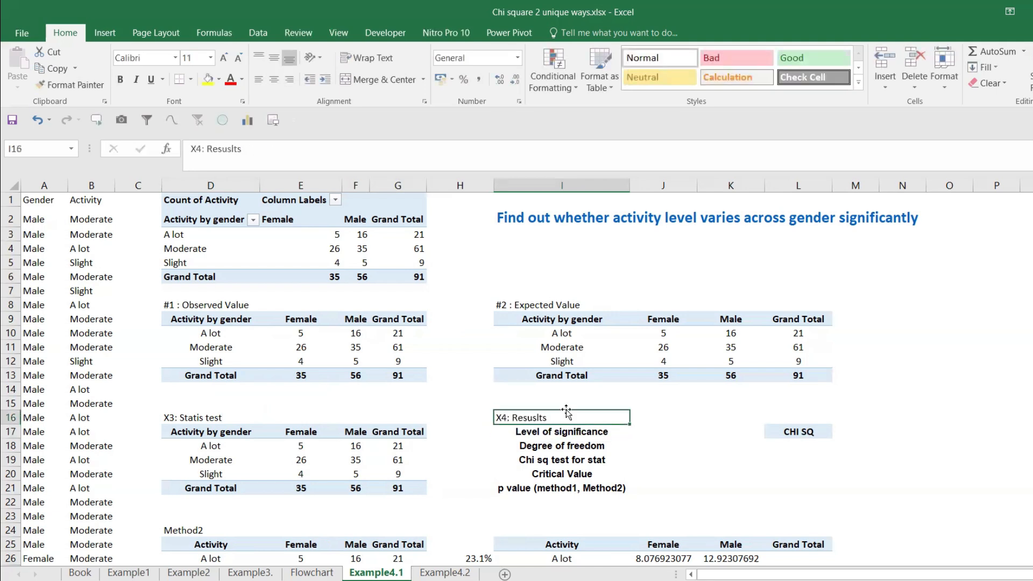
Step: Clear the Female and Male counts in J10:K12 of the expected value table
scroll(562, 411, down, 2)
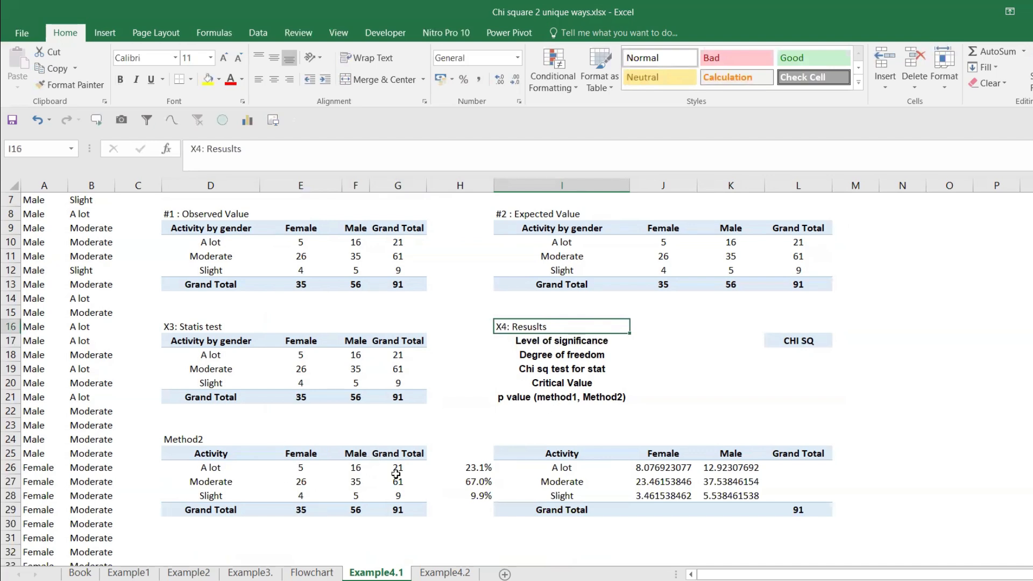
scroll(393, 451, up, 1)
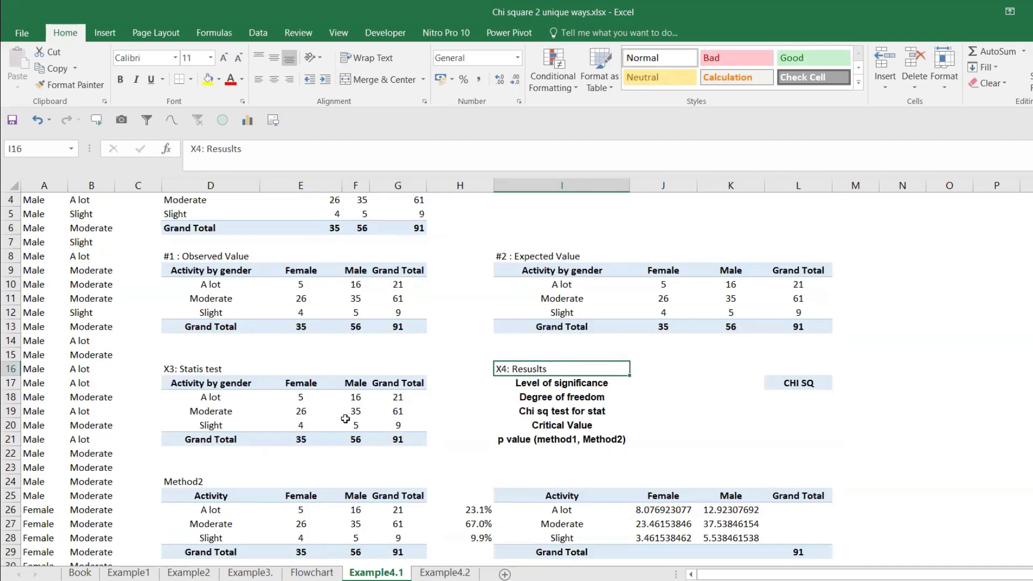
click(251, 405)
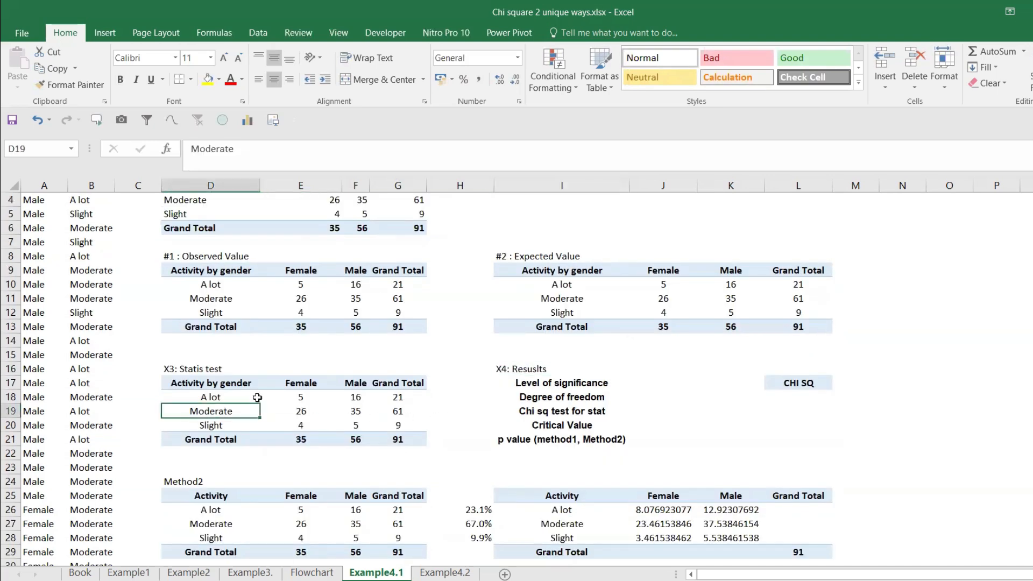
click(300, 400)
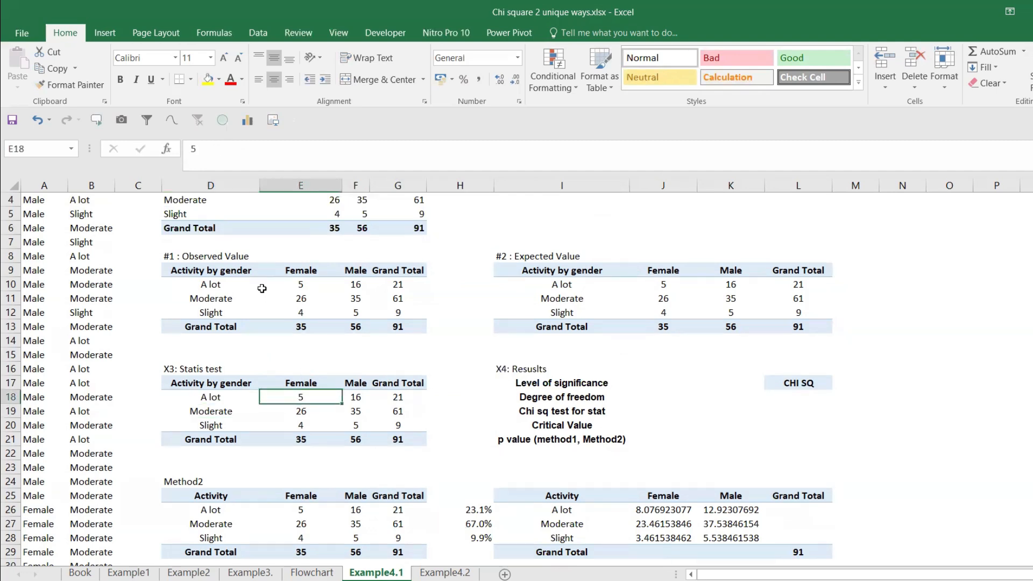
drag(647, 284, 724, 319)
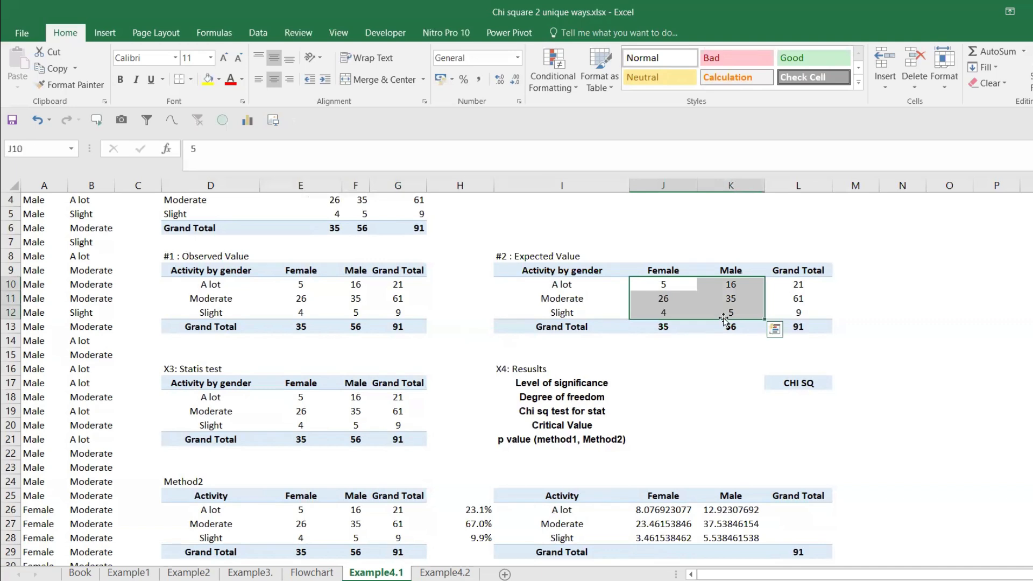
key(Delete)
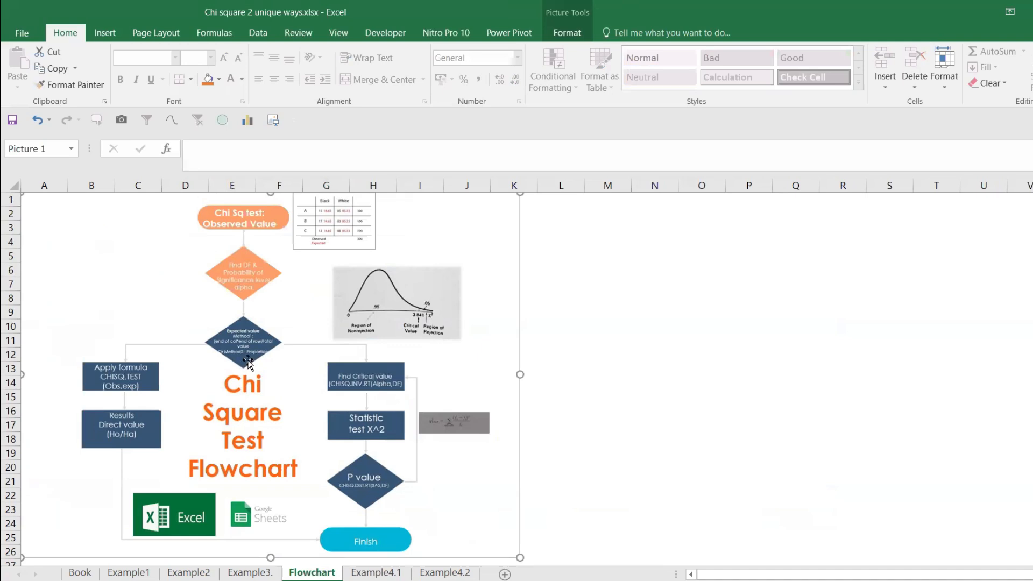
Step: On the Example4.1 sheet, enter =J13*L10/(L13) in J10 as the expected value for Female, A lot
click(376, 573)
click(675, 291)
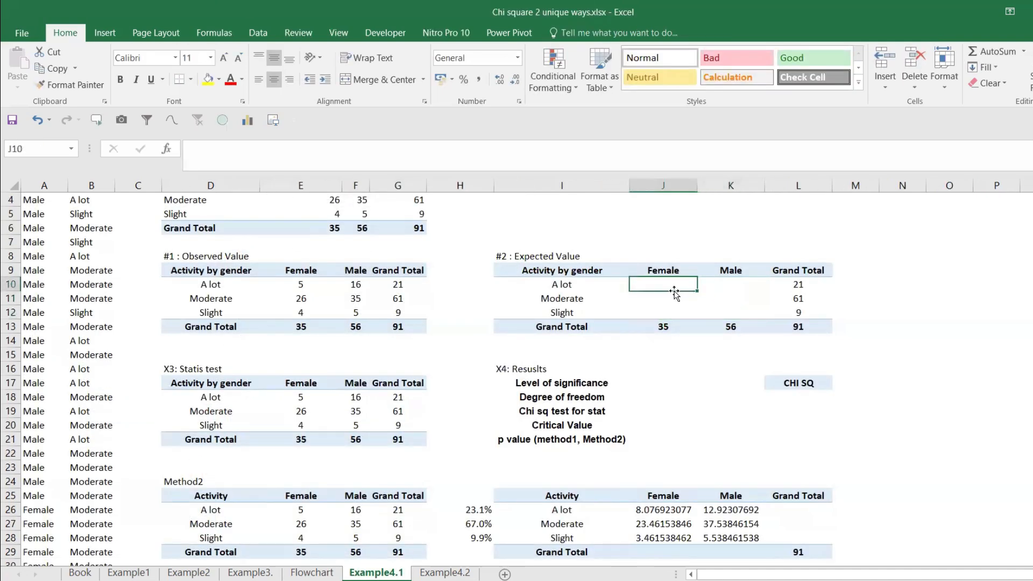
text(=)
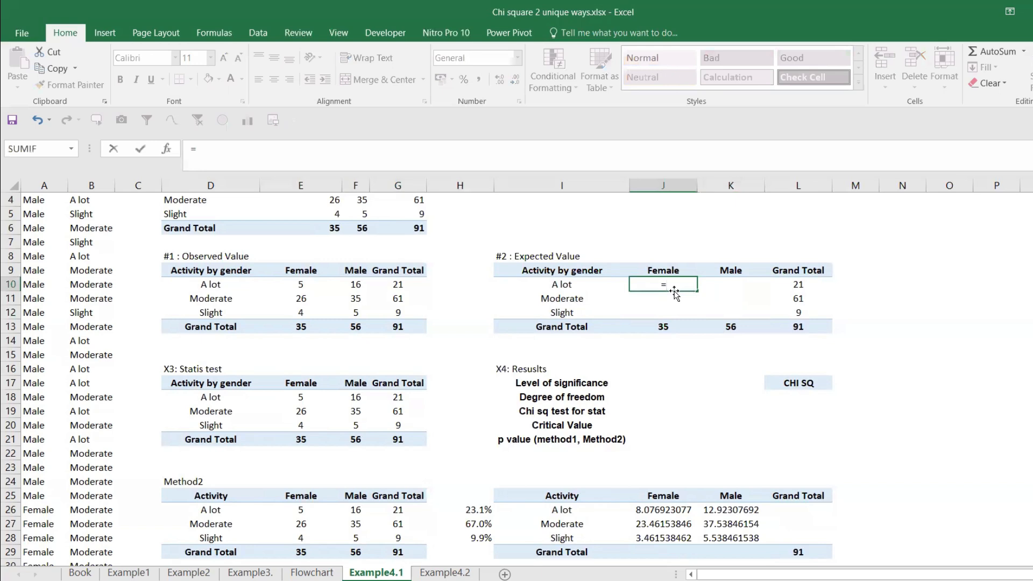
click(667, 327)
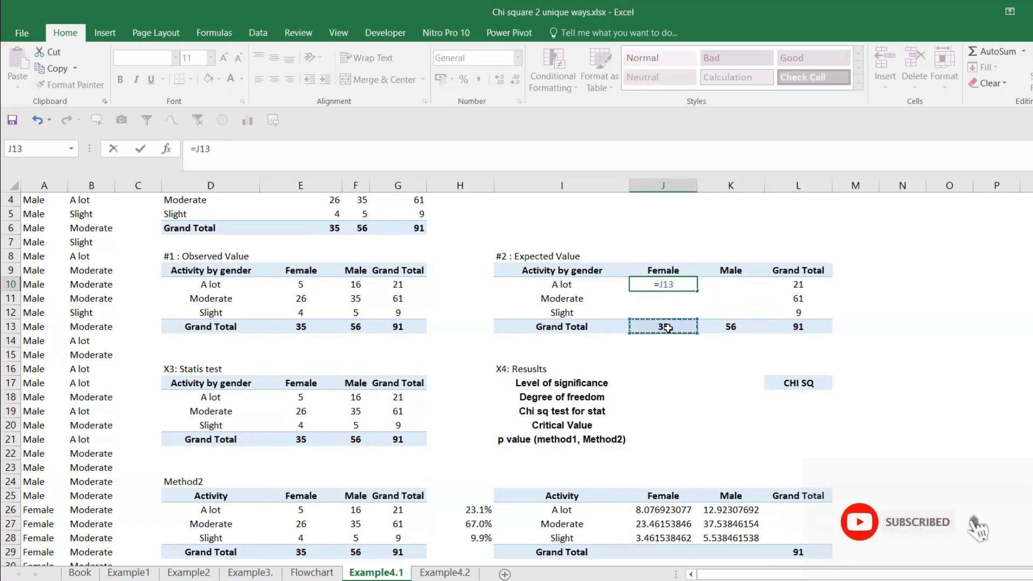
text(*)
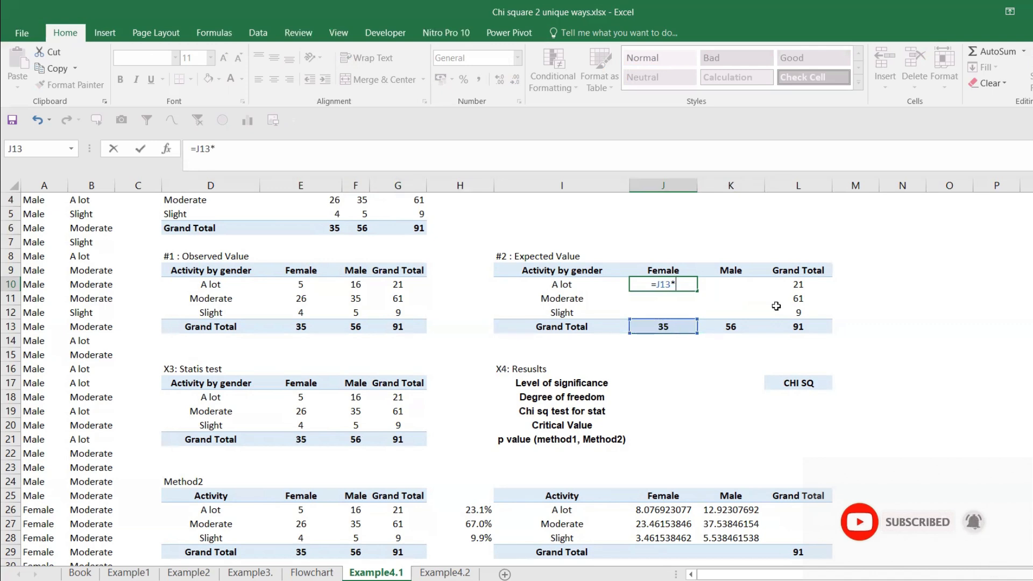
click(800, 281)
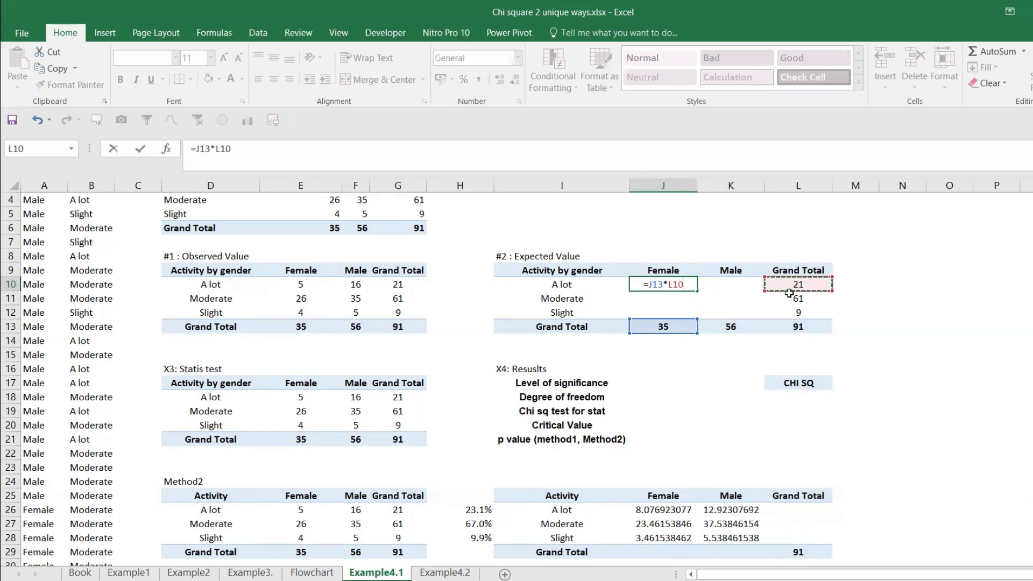
text(/()
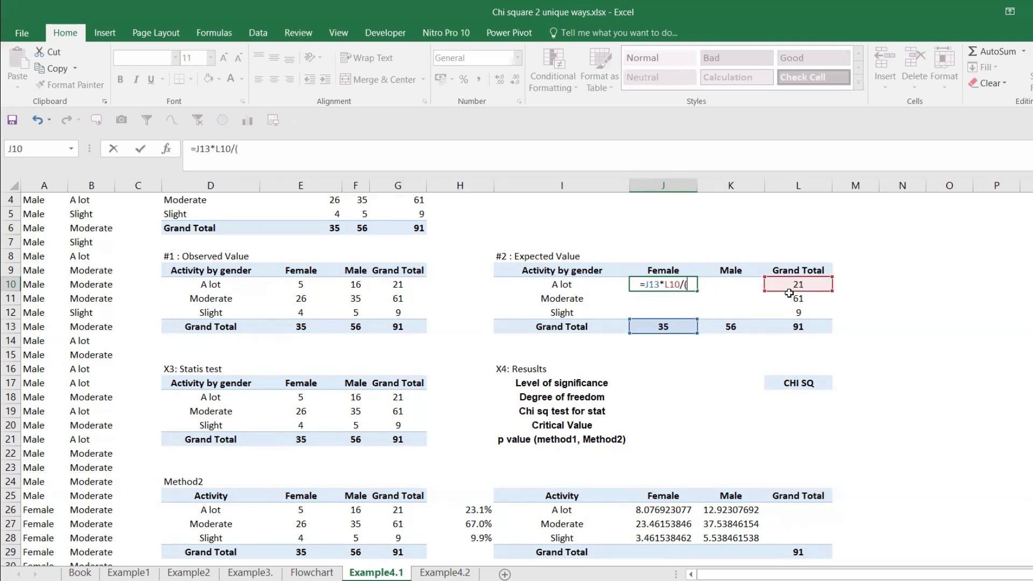
click(809, 329)
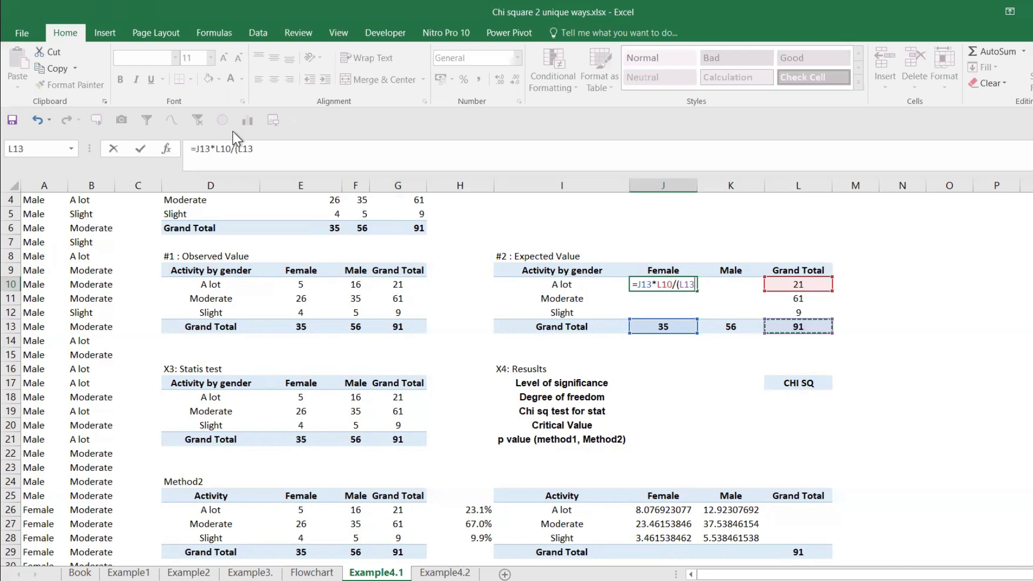
click(260, 148)
text())
Step: Make the L13 grand total reference in the J10 formula absolute, giving =J13*L10/($L$13)
drag(257, 149, 245, 149)
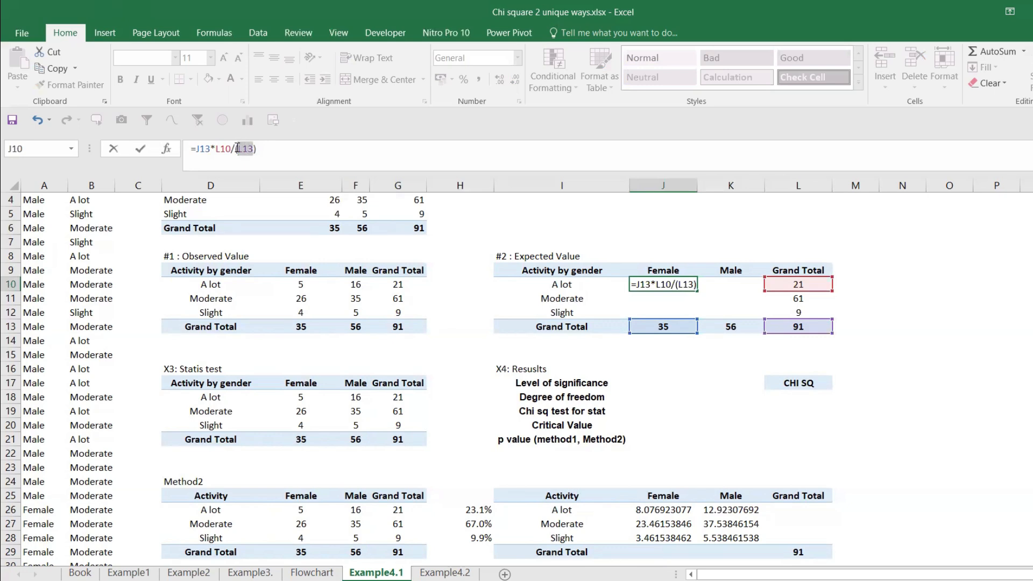
text($L$)
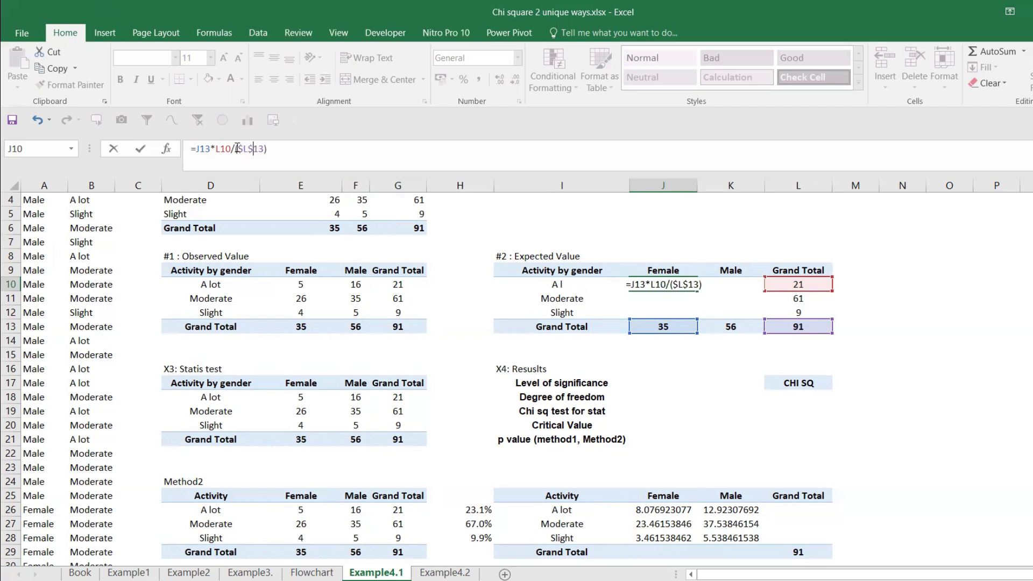
key(Return)
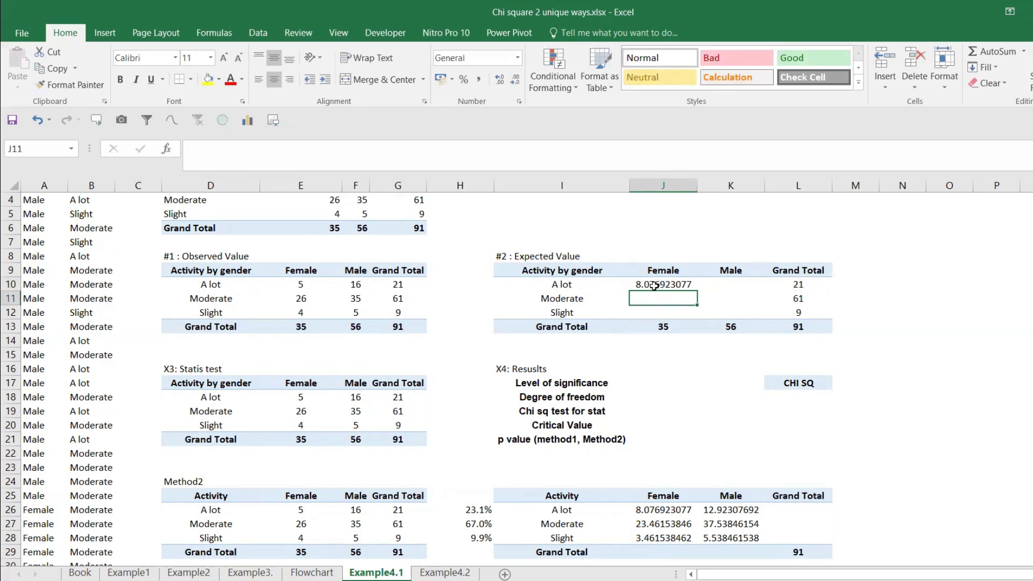
Step: Format the expected value cells J10:K12 to show one decimal place
drag(654, 280, 764, 315)
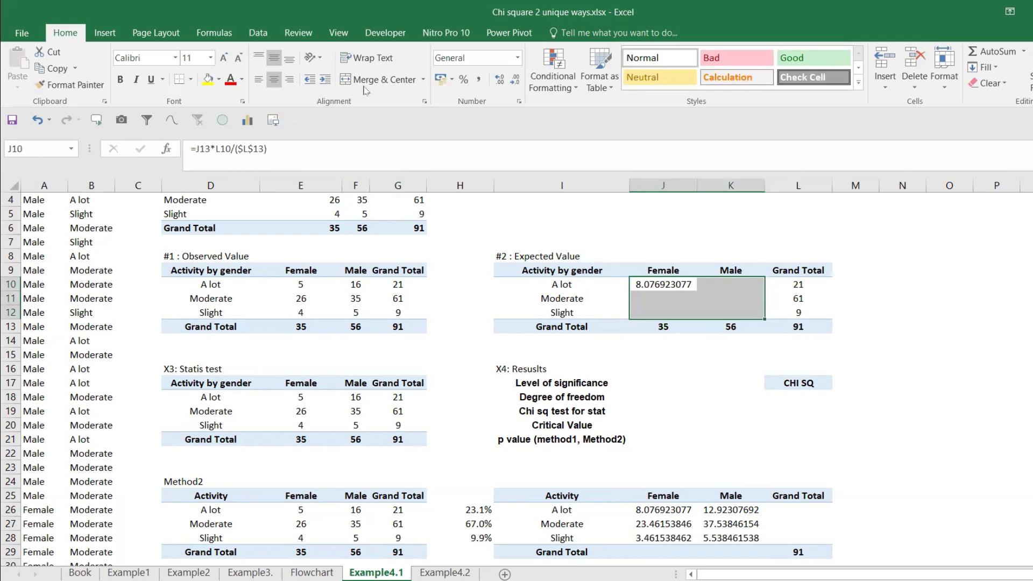
click(514, 80)
click(514, 80)
click(514, 80)
click(515, 81)
click(514, 82)
click(514, 81)
click(515, 82)
click(515, 82)
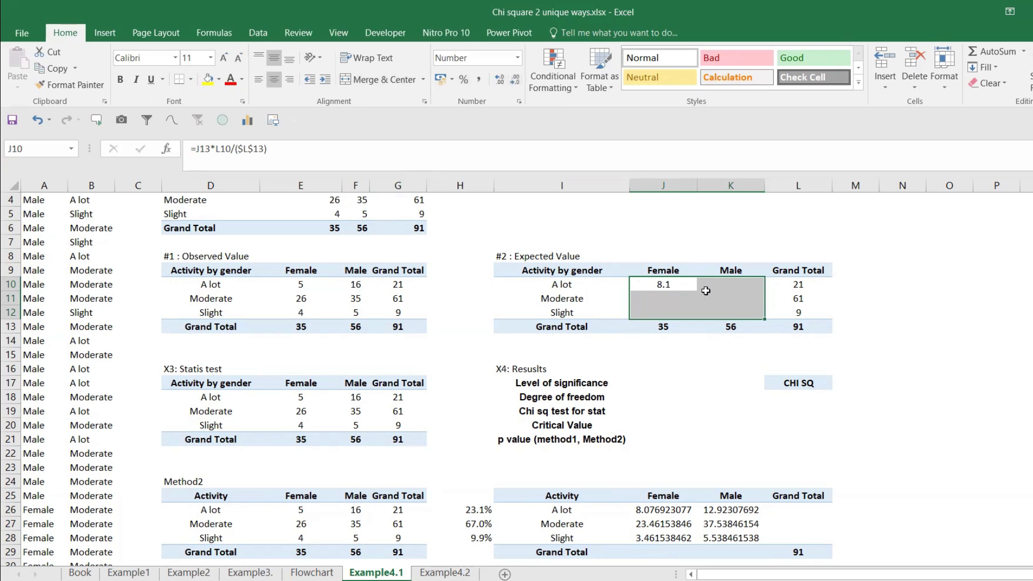
Step: Try copying the J10 expected value formula into K10 and inspect the cells it references
click(684, 282)
click(719, 282)
click(676, 283)
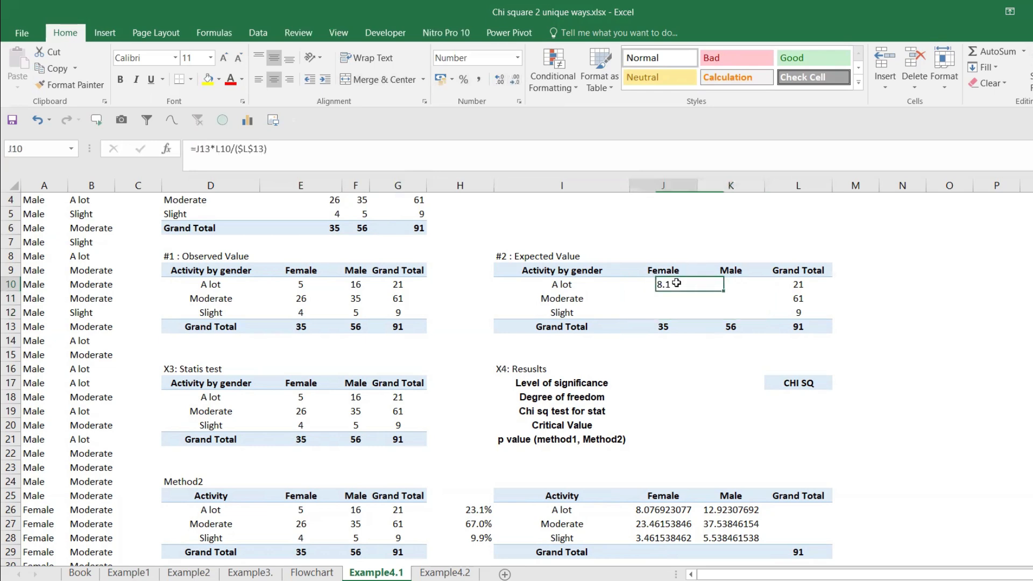
key(ctrl+c)
click(713, 284)
key(ctrl+v)
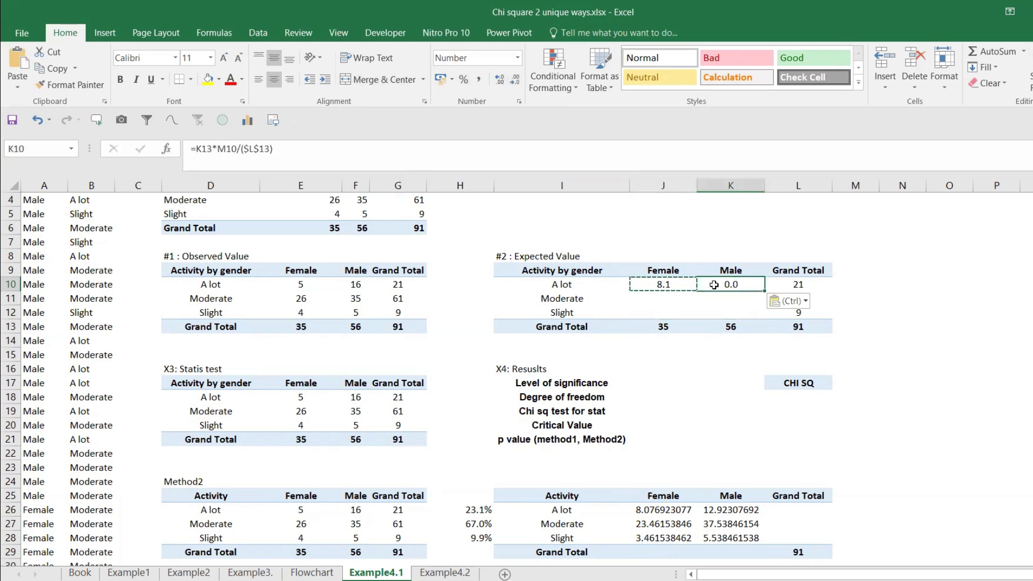
double_click(715, 284)
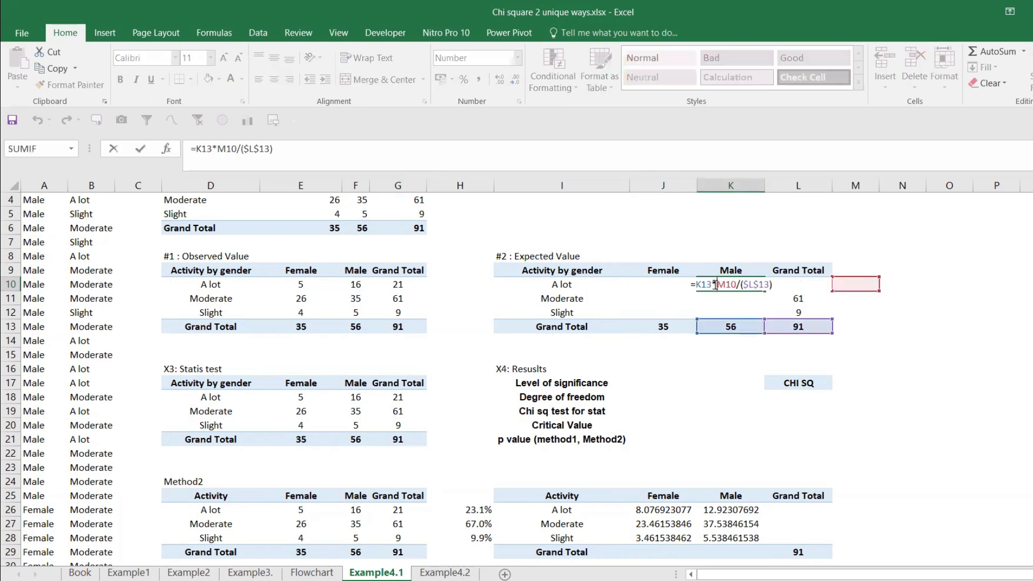
key(Escape)
Step: Change the J10 formula to mixed references: =$J13*L$10/($L$13)
click(652, 285)
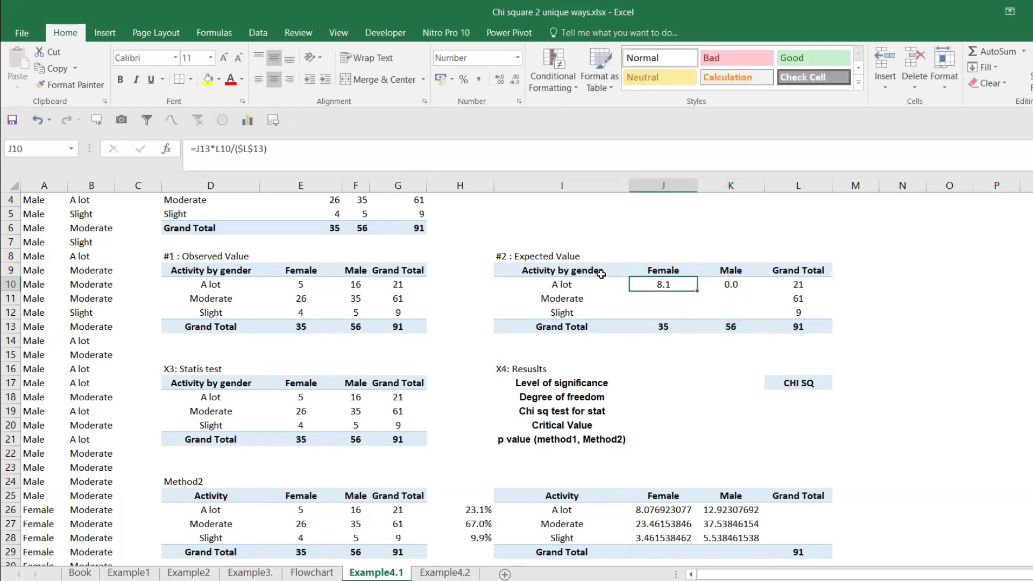
click(221, 149)
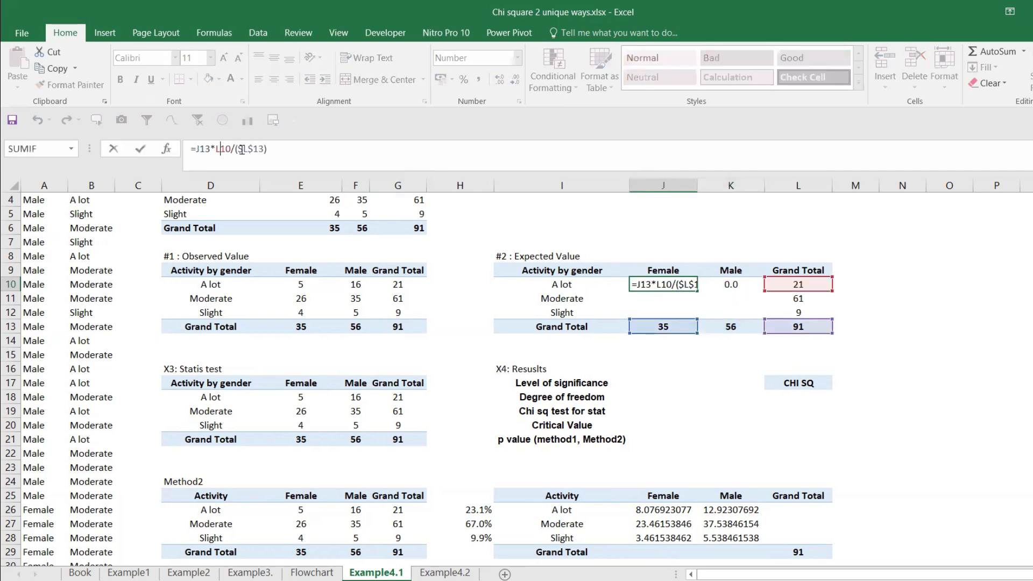
text($)
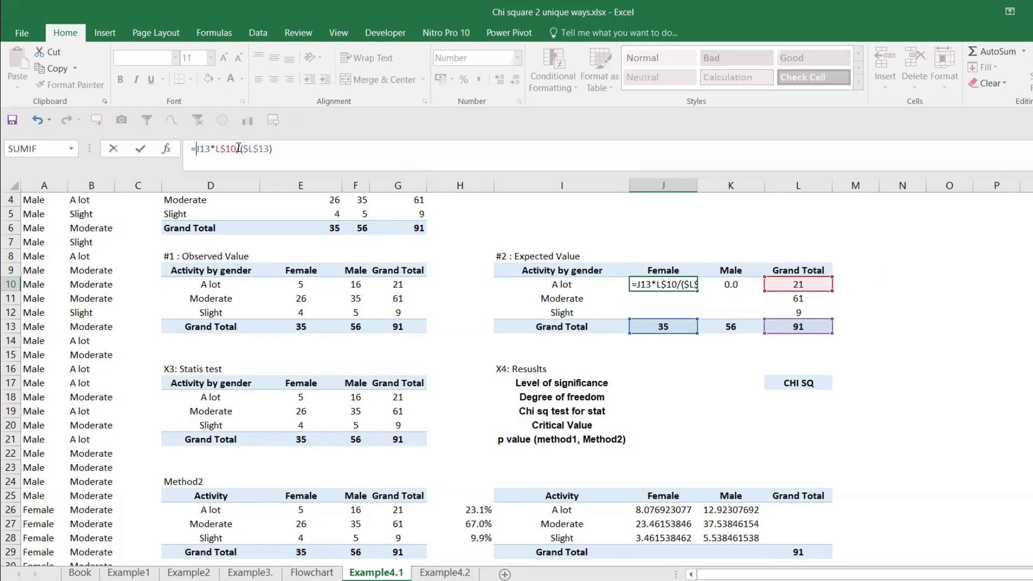
key(Return)
Step: Copy the revised mixed-reference formula from J10 to K10 and check which cells the pasted formula uses
click(667, 286)
key(ctrl+c)
click(730, 284)
key(ctrl+v)
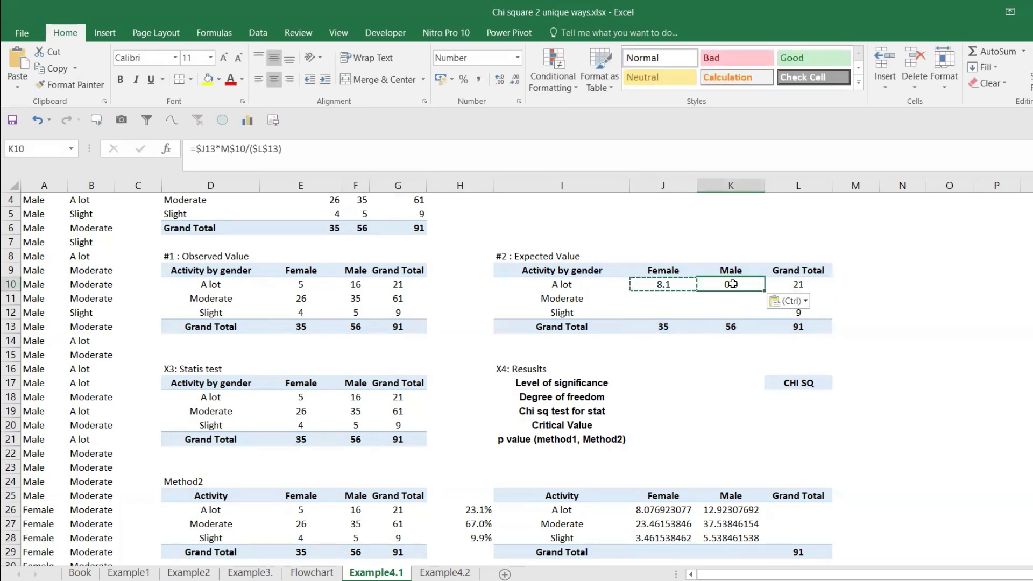
double_click(732, 284)
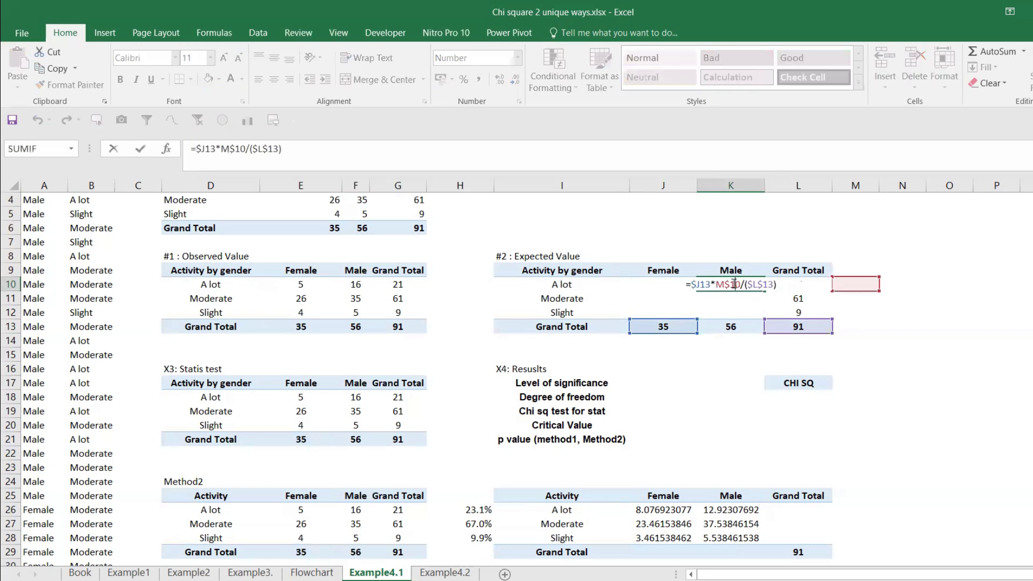
key(Escape)
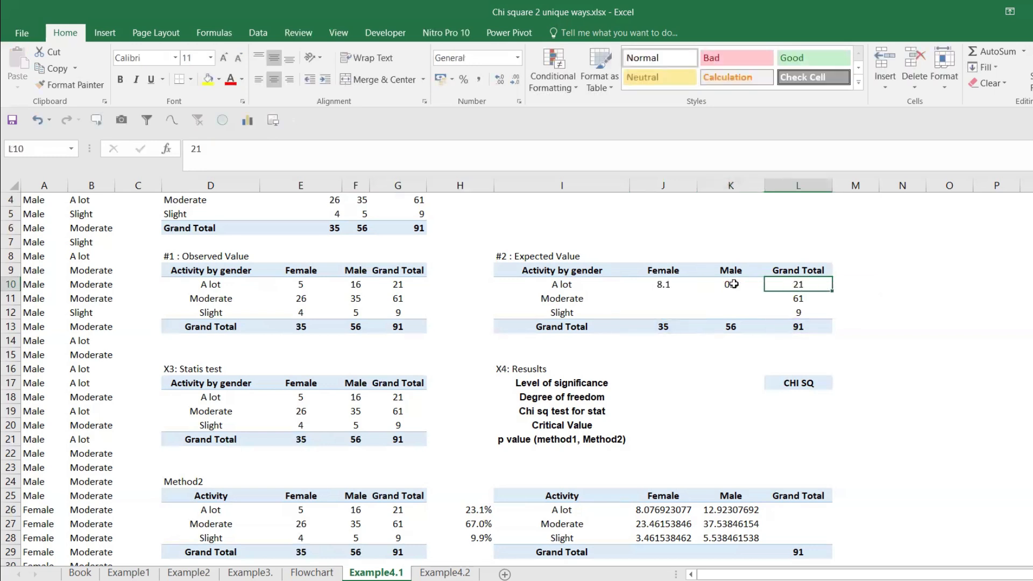
double_click(733, 284)
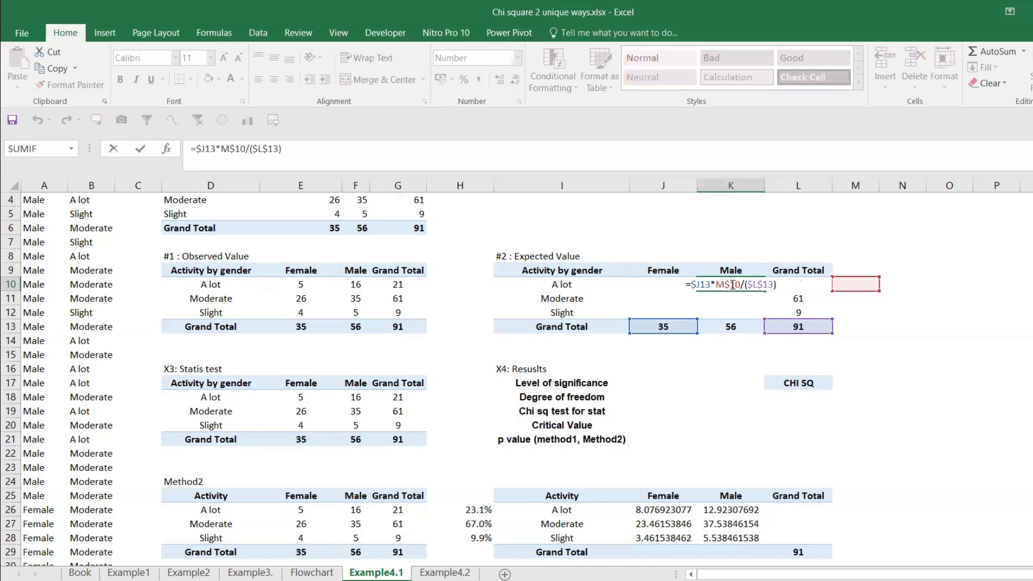
key(Escape)
click(668, 286)
click(740, 288)
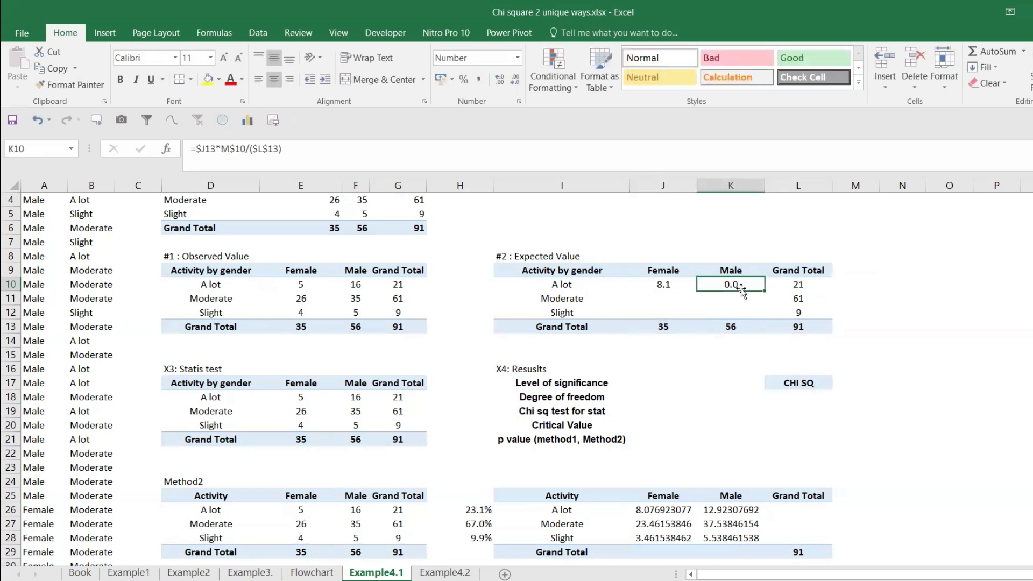
Step: Try the formula =$J13*L$10/($L$13) in K10 and clear the cell
click(244, 149)
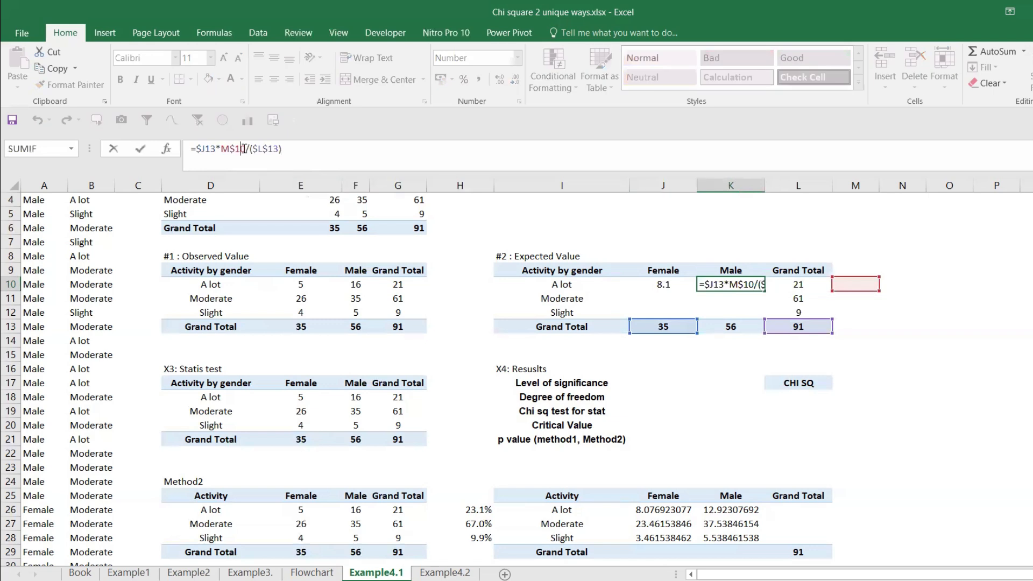
click(231, 149)
key(BackSpace)
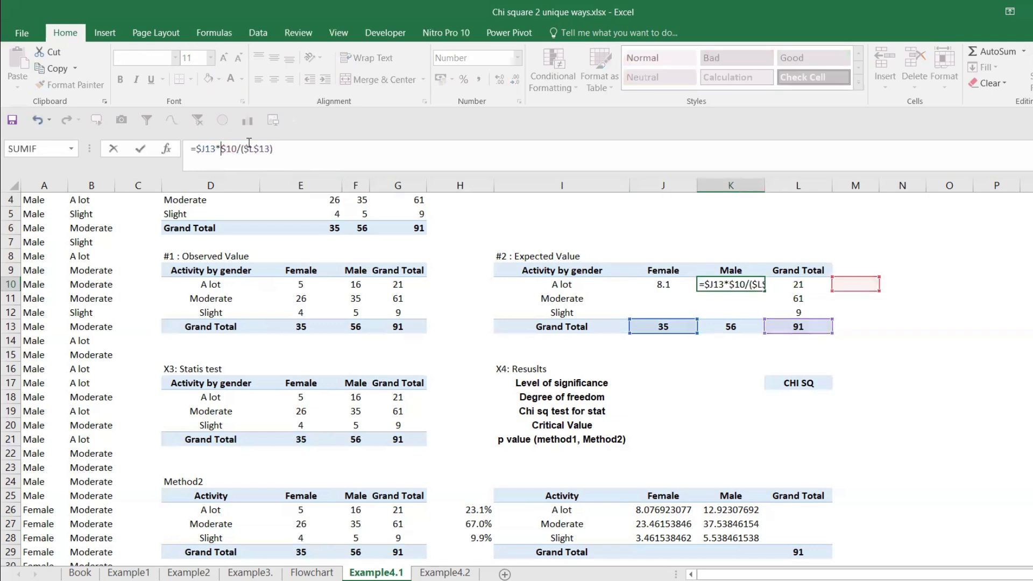
text(L)
key(Return)
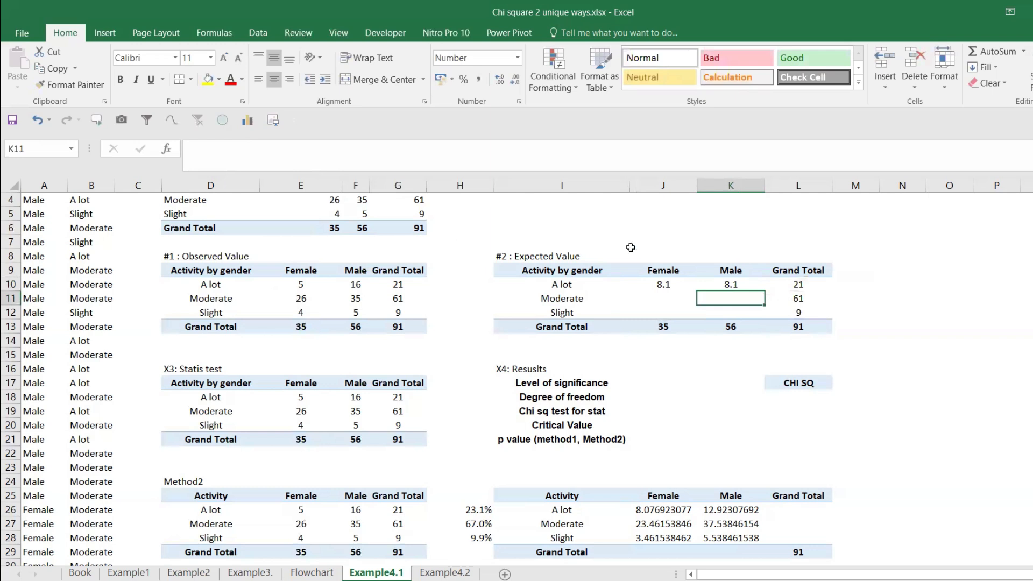
click(731, 283)
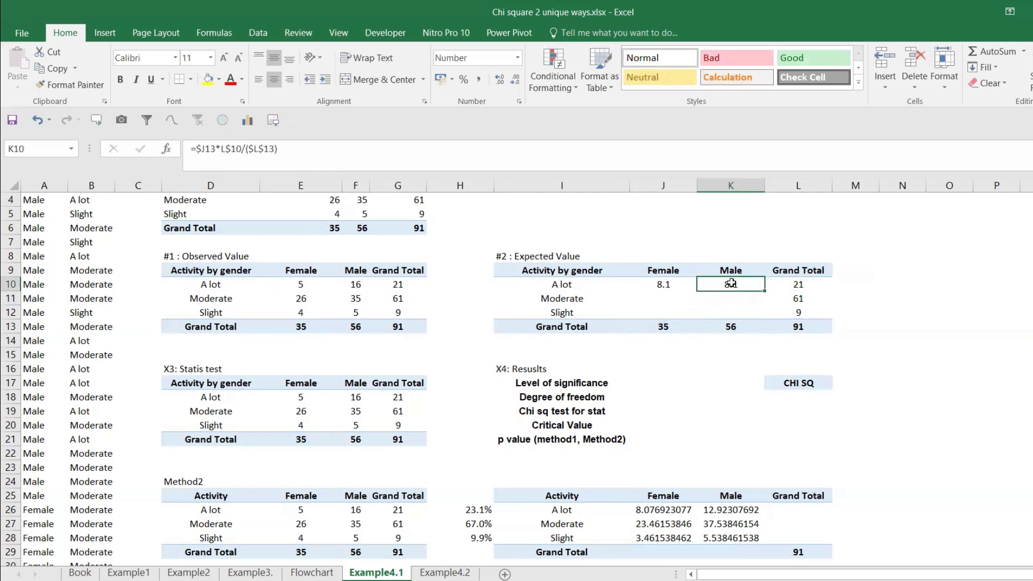
key(Delete)
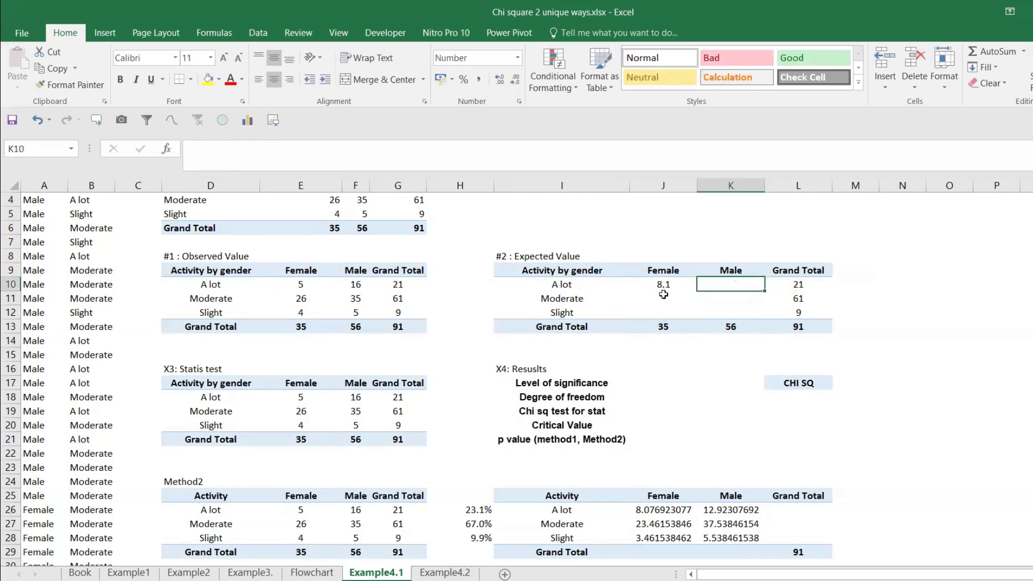
Step: Change the mixed references in the J10 expected value formula to =J$13*$L10/($L$13)
click(663, 285)
key(ctrl+c)
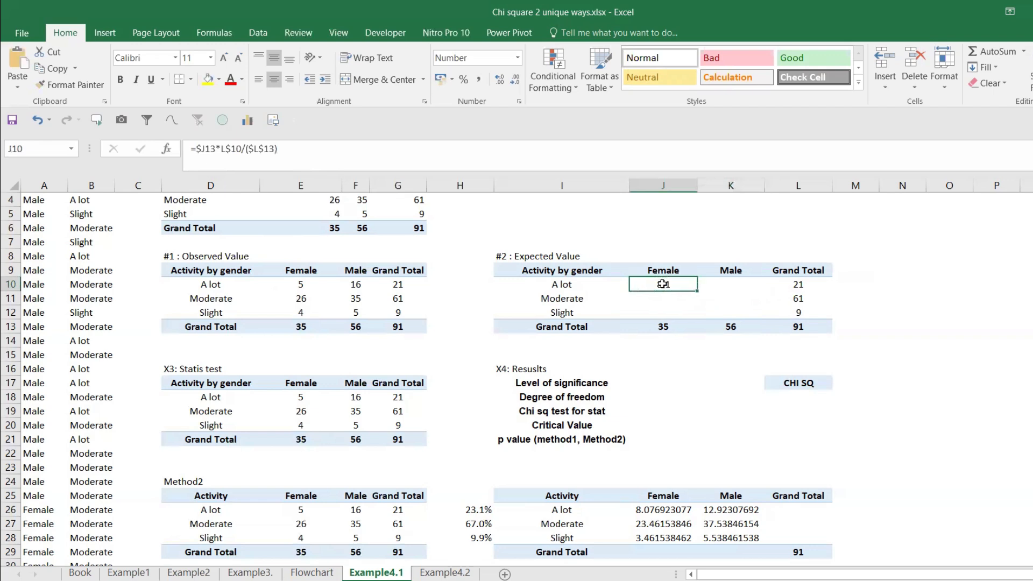
double_click(663, 285)
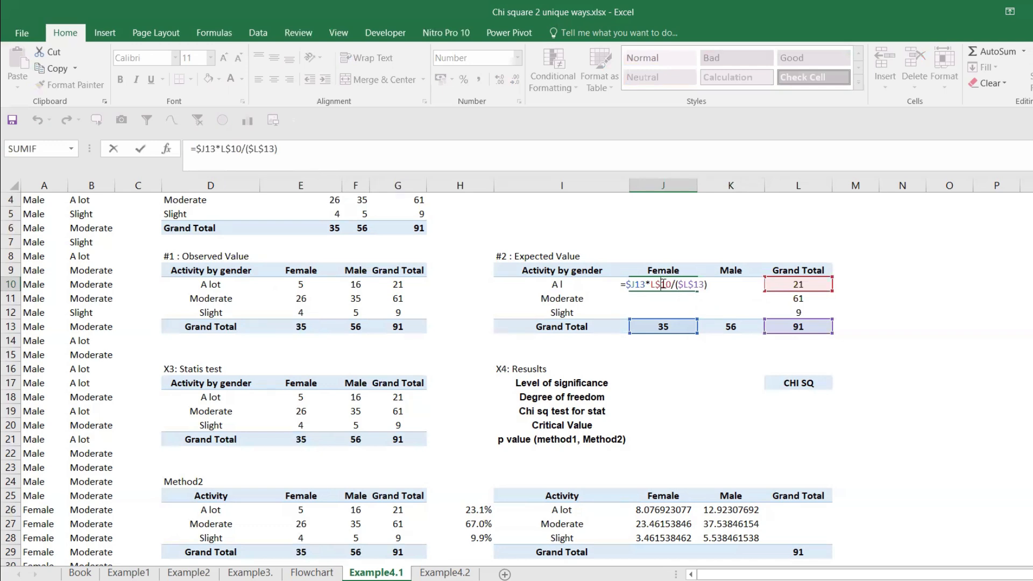
key(Escape)
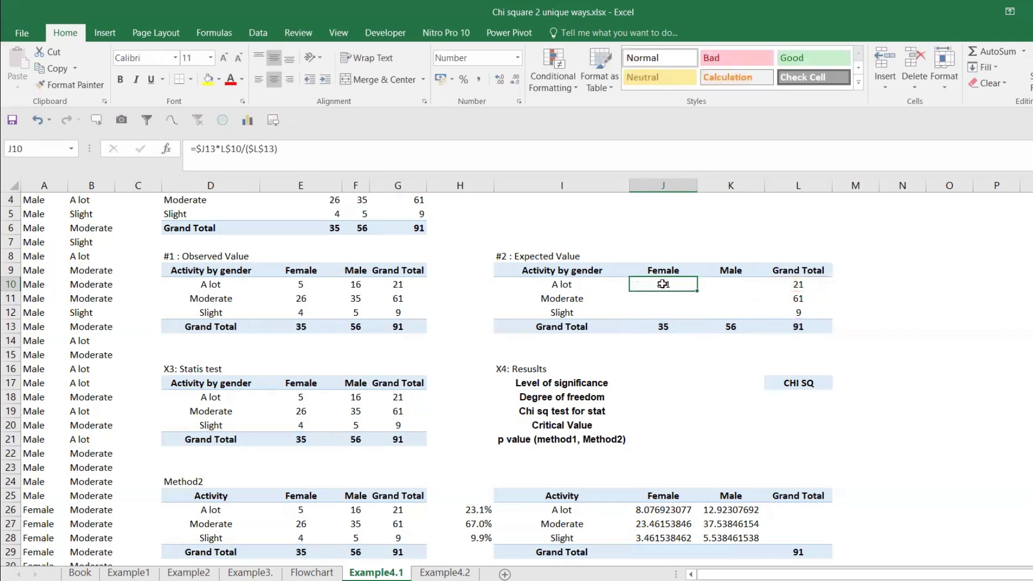
click(201, 149)
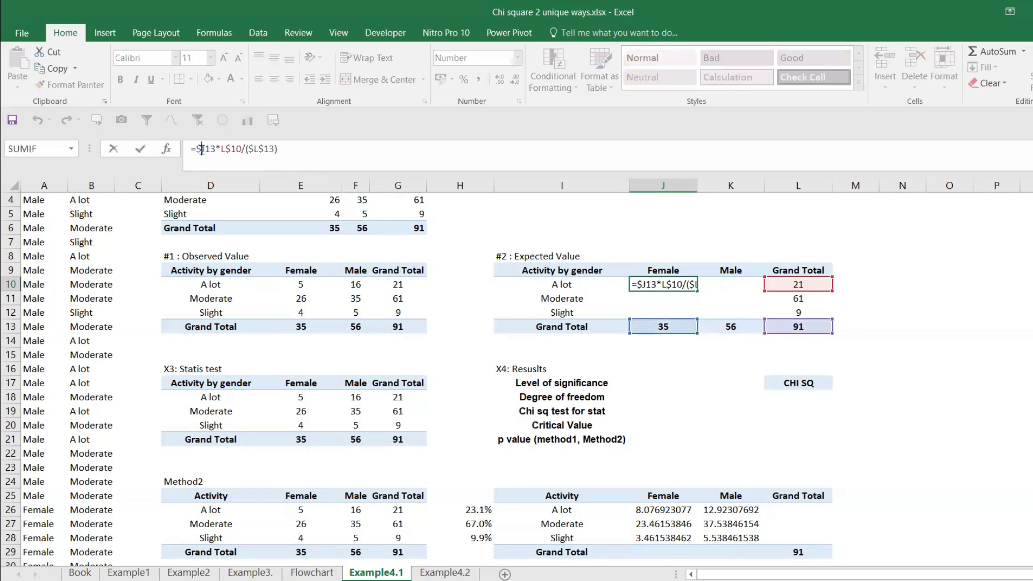
key(BackSpace)
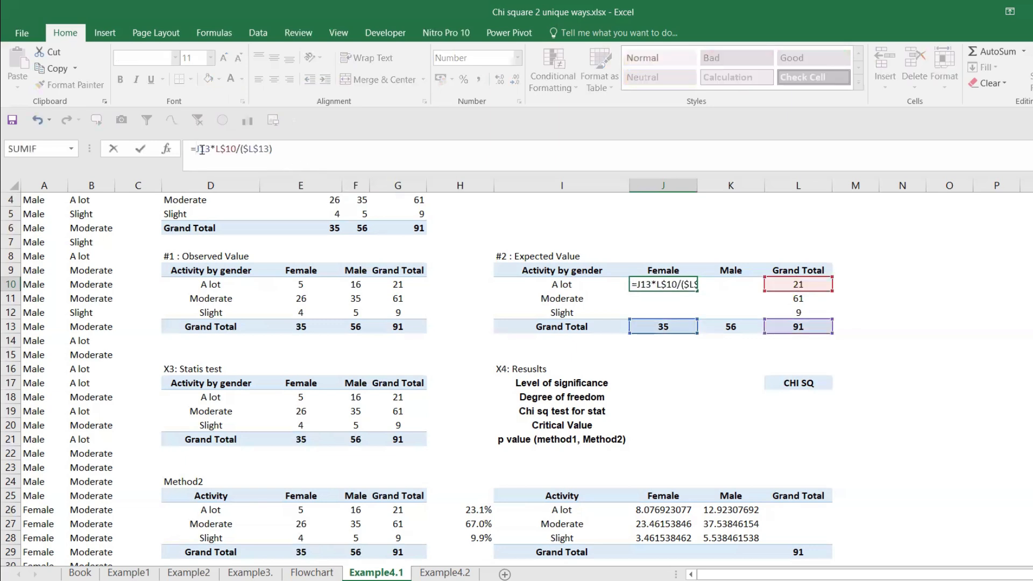
text(4)
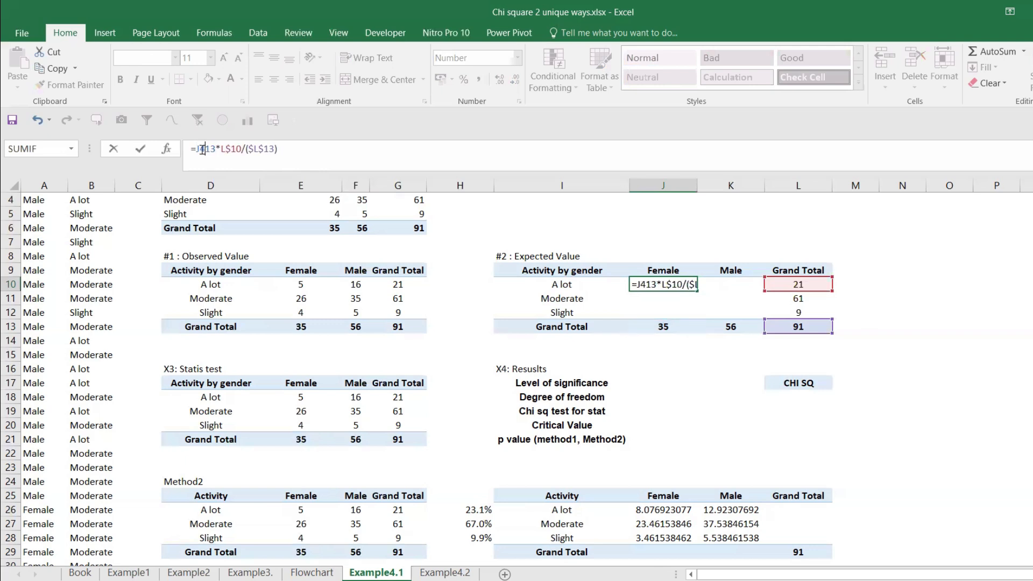
key(BackSpace)
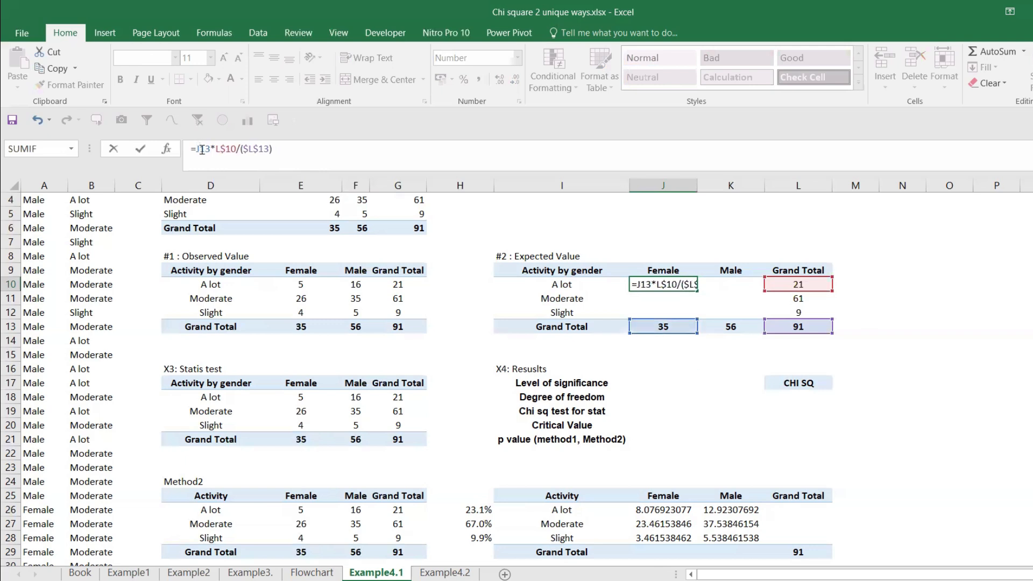
text($)
click(229, 148)
key(BackSpace)
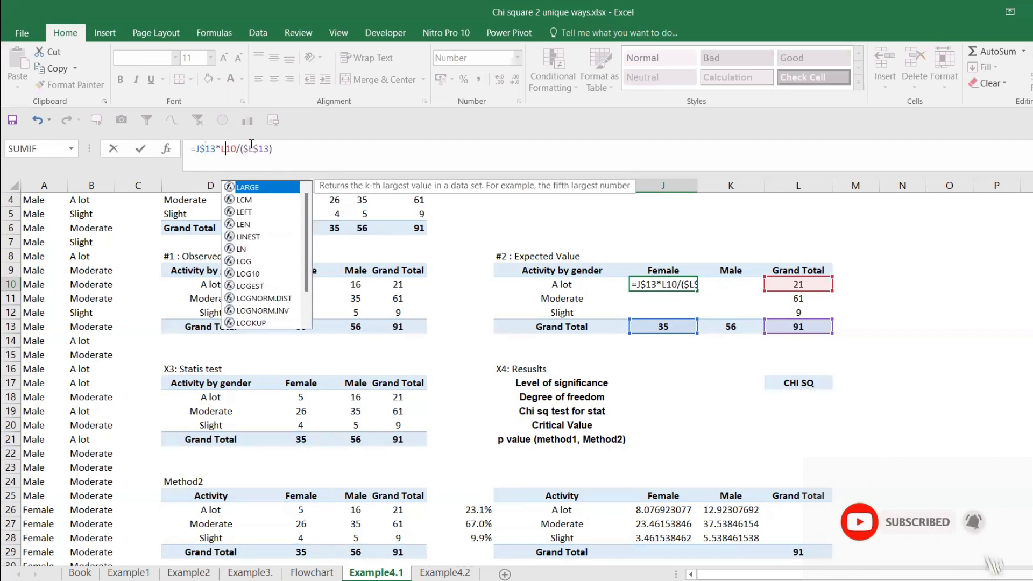
click(223, 151)
text($)
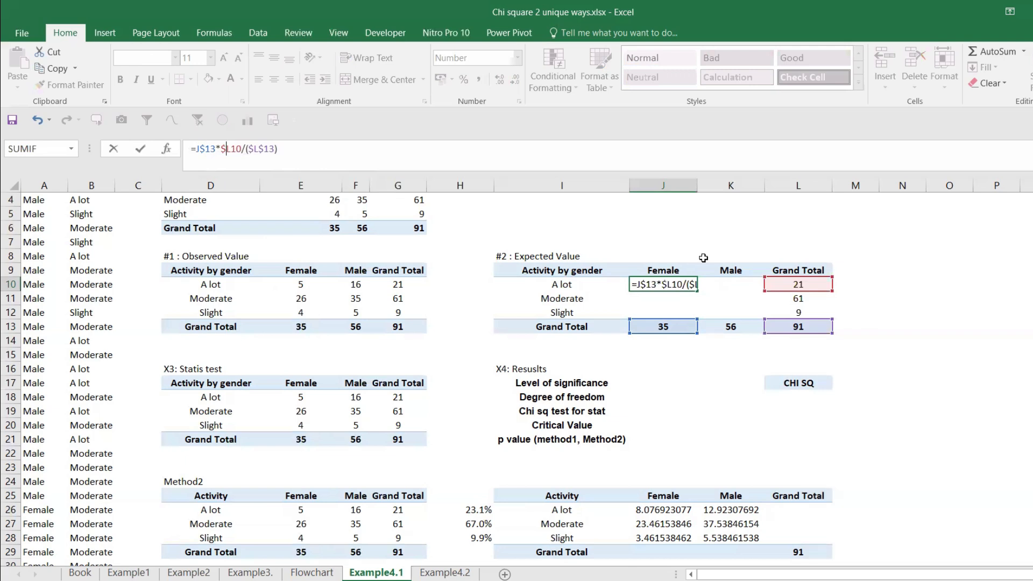
key(Return)
Step: Copy the corrected J10 formula into K10 and check which cells the pasted formula references
click(676, 288)
key(ctrl+c)
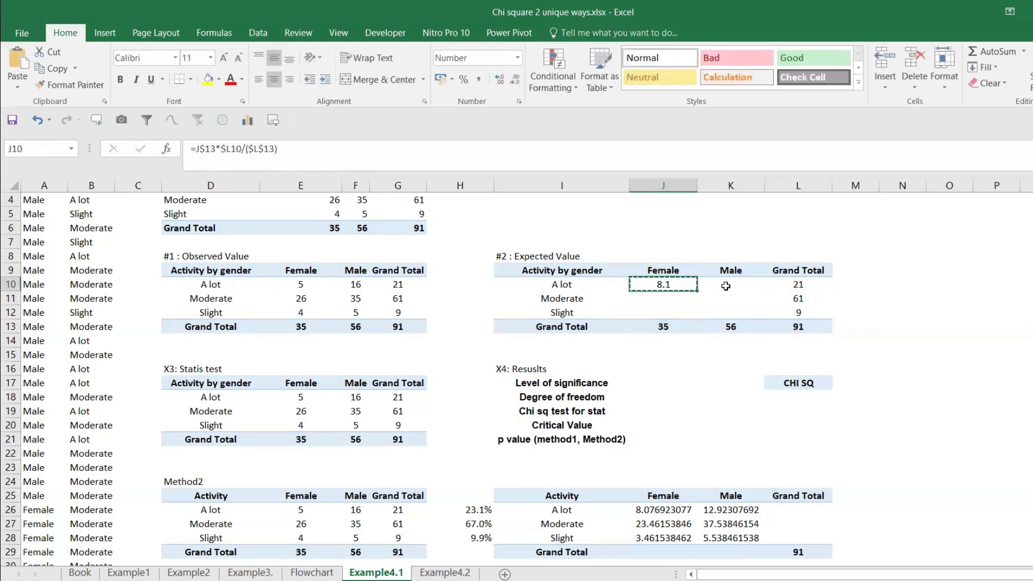
click(726, 284)
key(ctrl+v)
key(Escape)
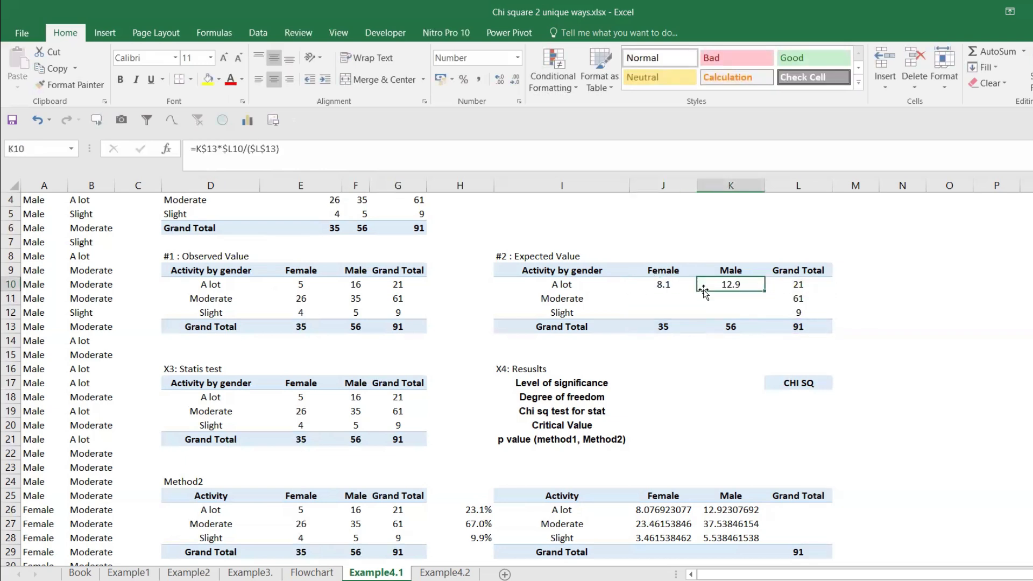
double_click(738, 286)
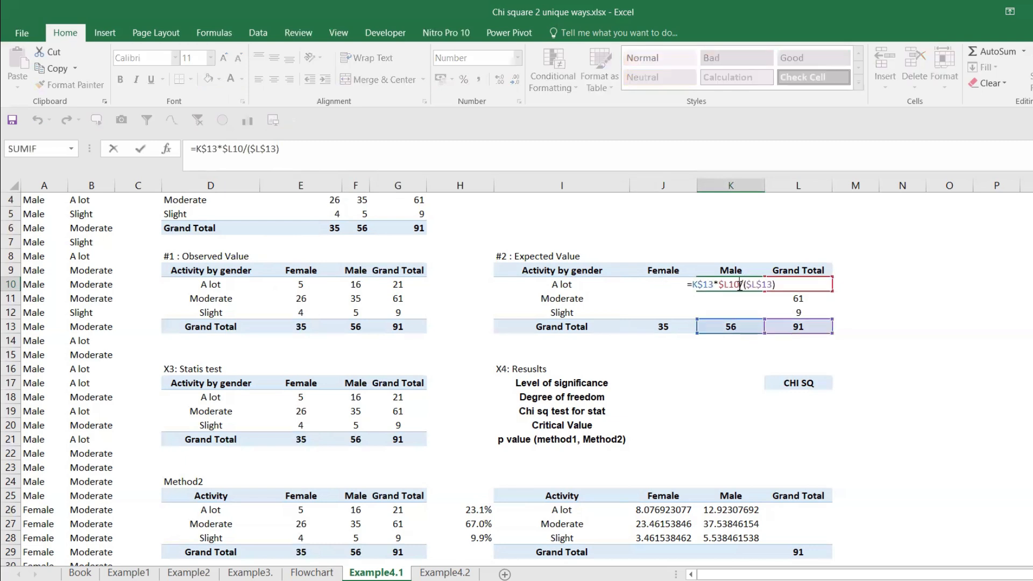
key(Escape)
Step: Copy the expected value formulas from J10:K10 into the Moderate and Slight rows, J11:K12
drag(667, 285, 726, 284)
key(ctrl+c)
click(663, 297)
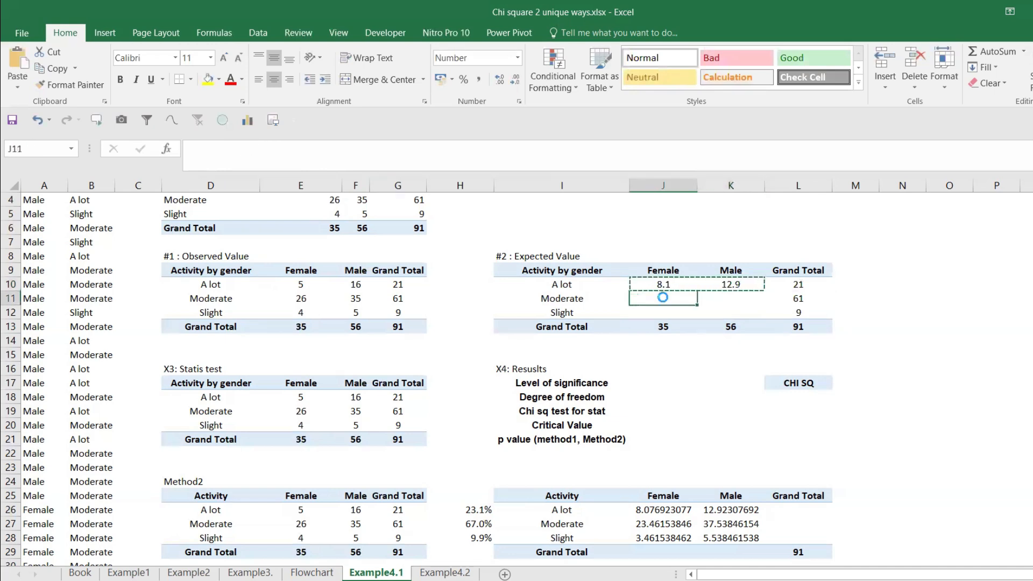
key(ctrl+v)
click(673, 311)
key(ctrl+v)
key(Escape)
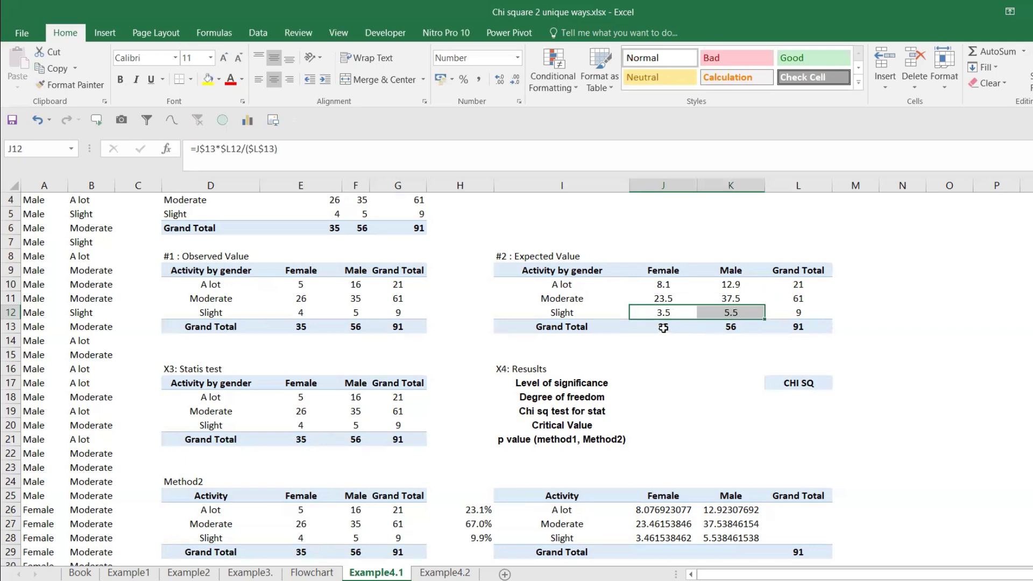
drag(663, 328, 727, 327)
drag(660, 284, 726, 314)
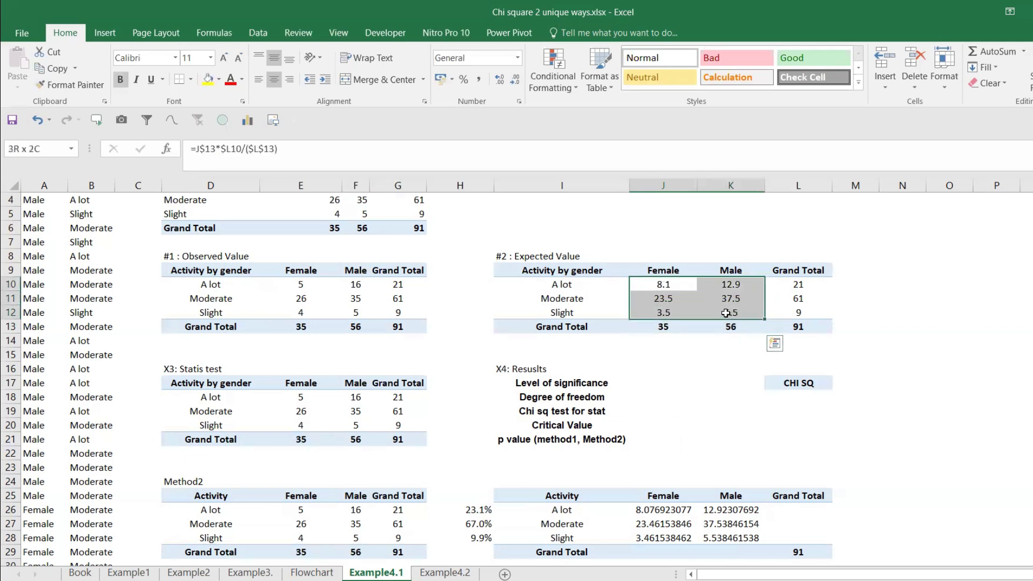
click(809, 327)
drag(666, 285, 734, 298)
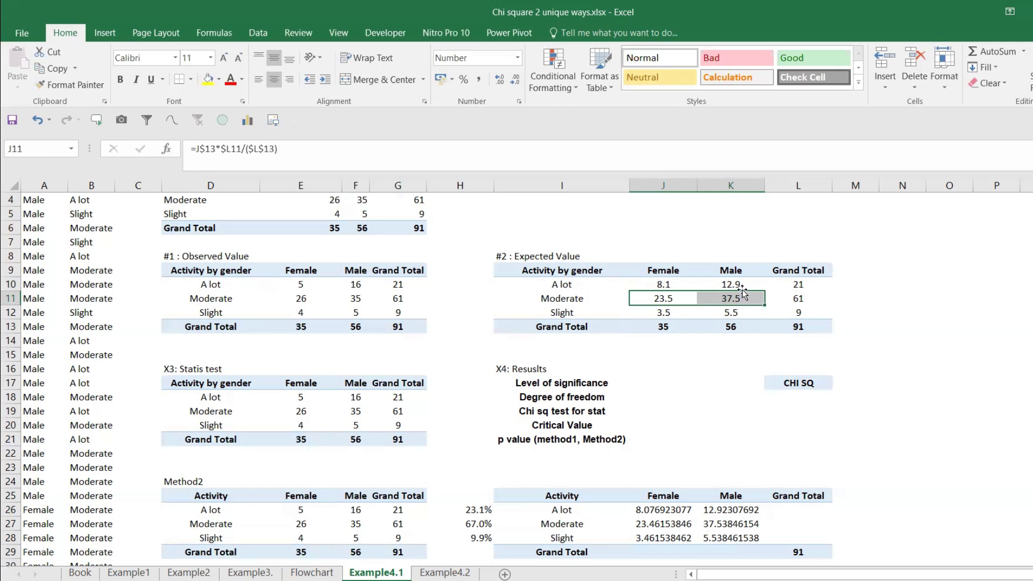
Step: Make the "#2 : Expected Value" heading in I8 bold
click(554, 255)
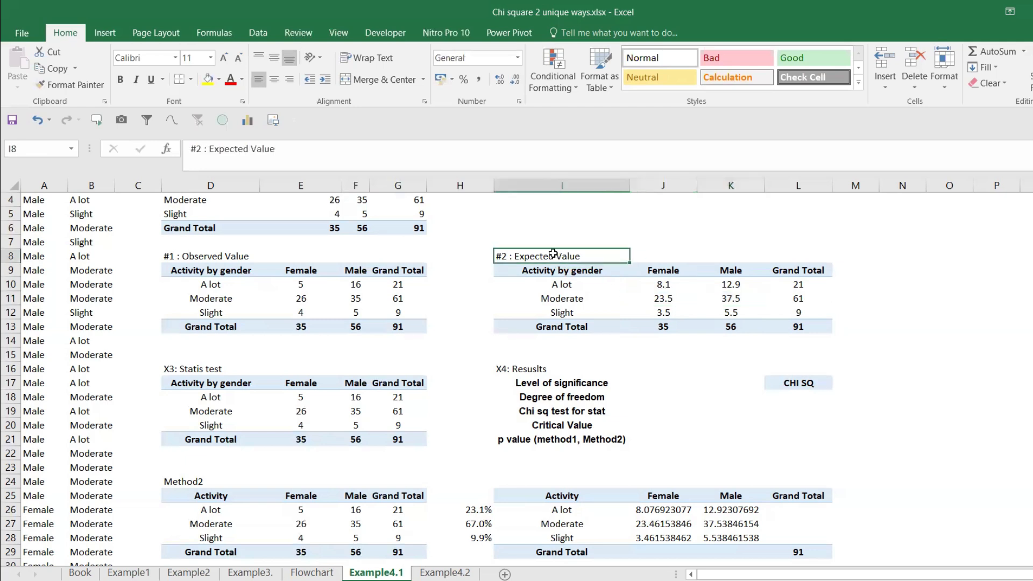
key(ctrl+b)
click(655, 281)
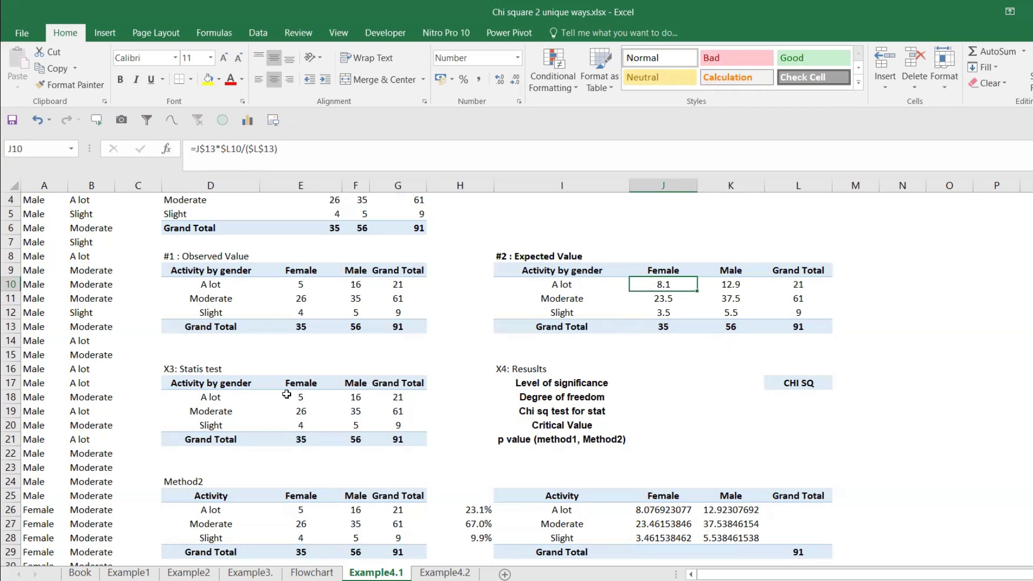
Step: Clear all the counts and grand totals from the Statis test table, cells E18:G21
drag(297, 392, 361, 426)
key(Delete)
drag(298, 437, 348, 437)
key(Delete)
drag(396, 398, 395, 423)
key(Delete)
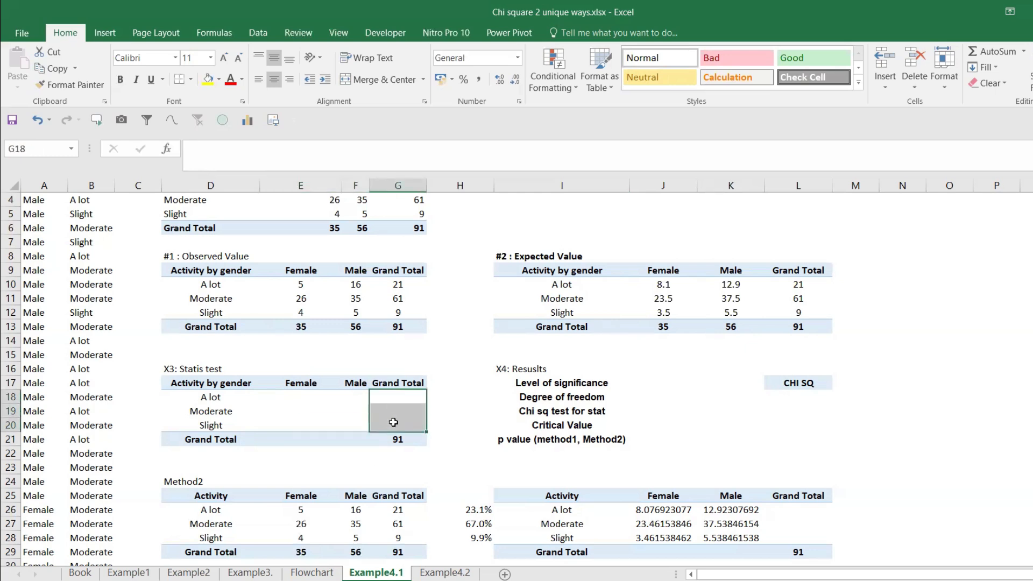
click(400, 439)
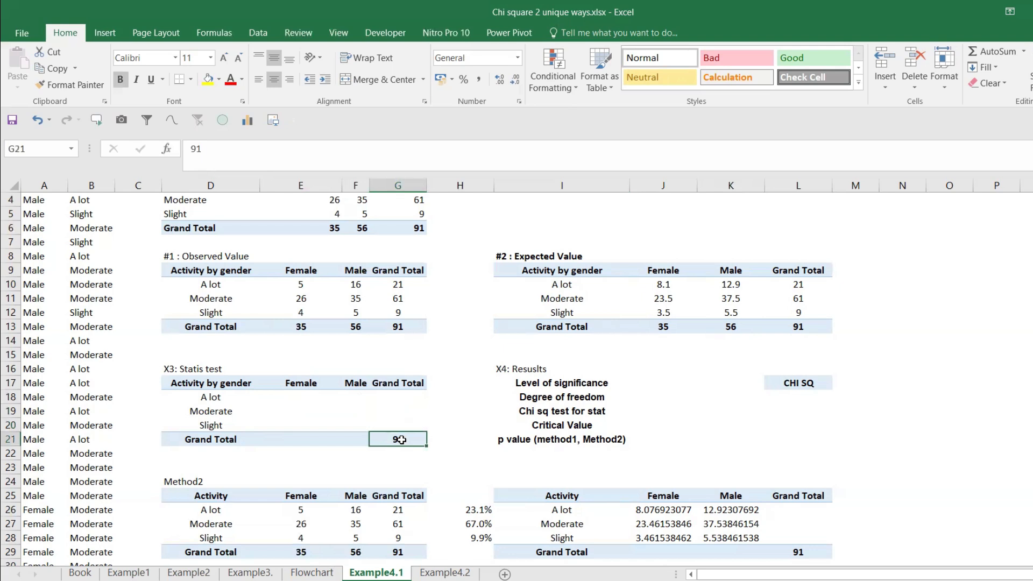
click(305, 399)
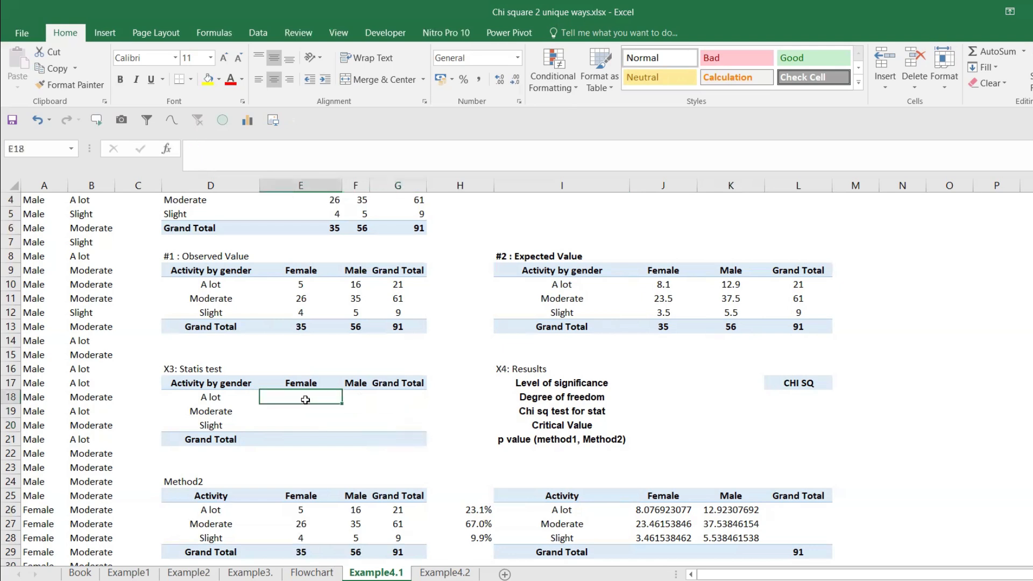
text(=)
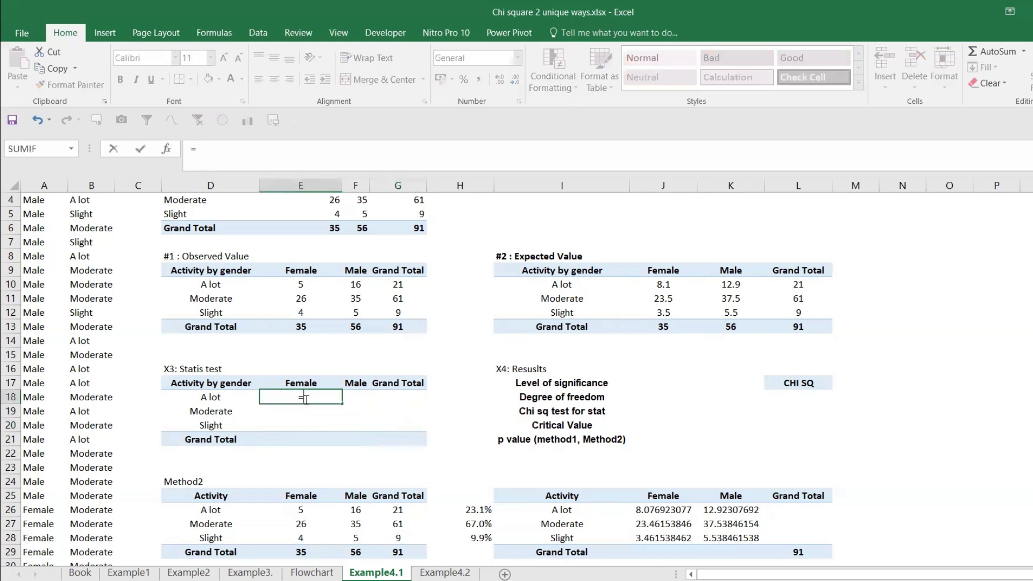
click(315, 286)
key(BackSpace)
key(BackSpace)
key(BackSpace)
key(Escape)
Step: Consult the Flowchart sheet, and enter the chi-square statistic formula =(E10-J10)^2/(J10) in cell E18 of Example4.1
click(312, 573)
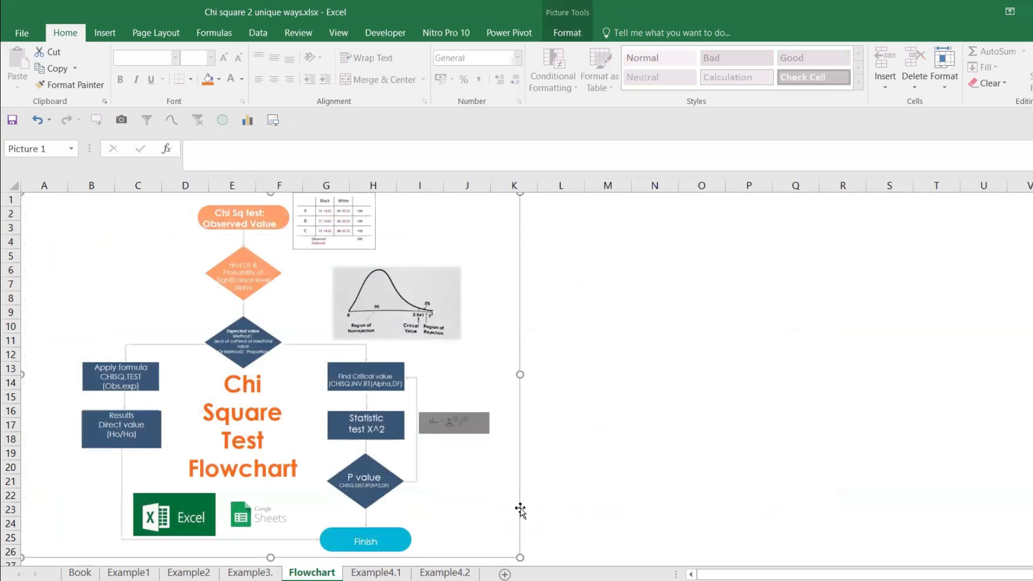
click(250, 573)
click(376, 572)
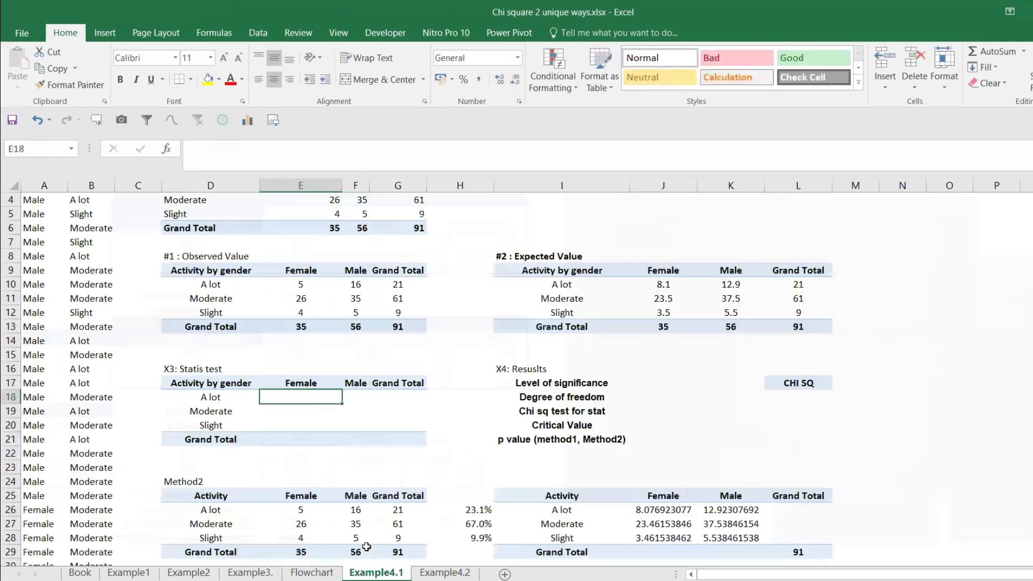
text(=()
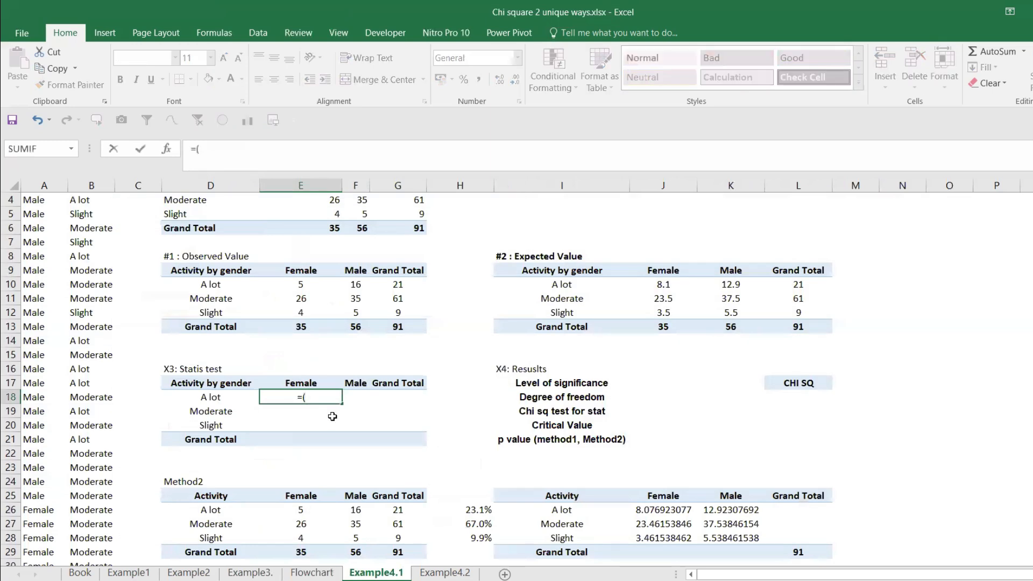
click(317, 285)
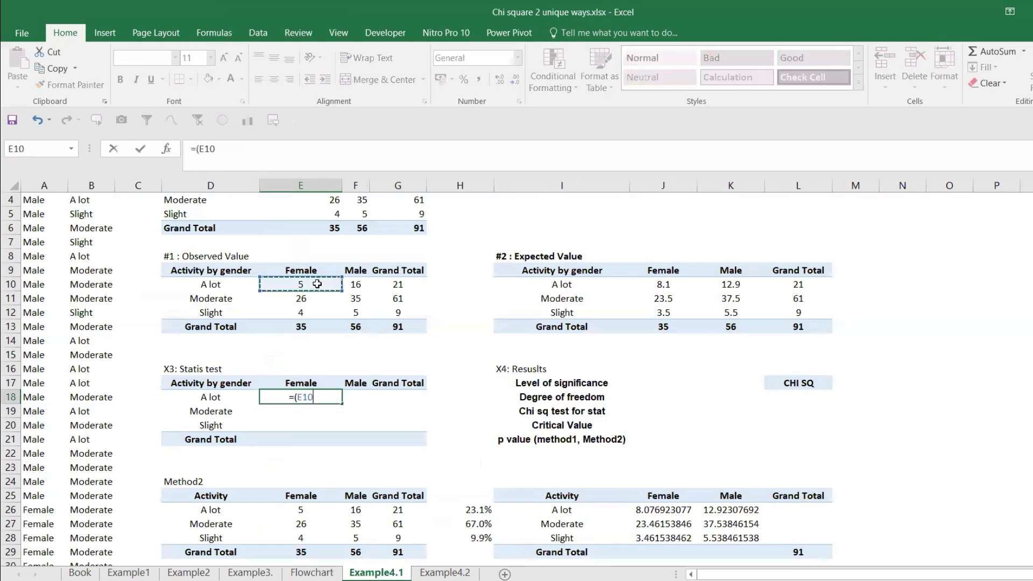
text(-)
click(653, 285)
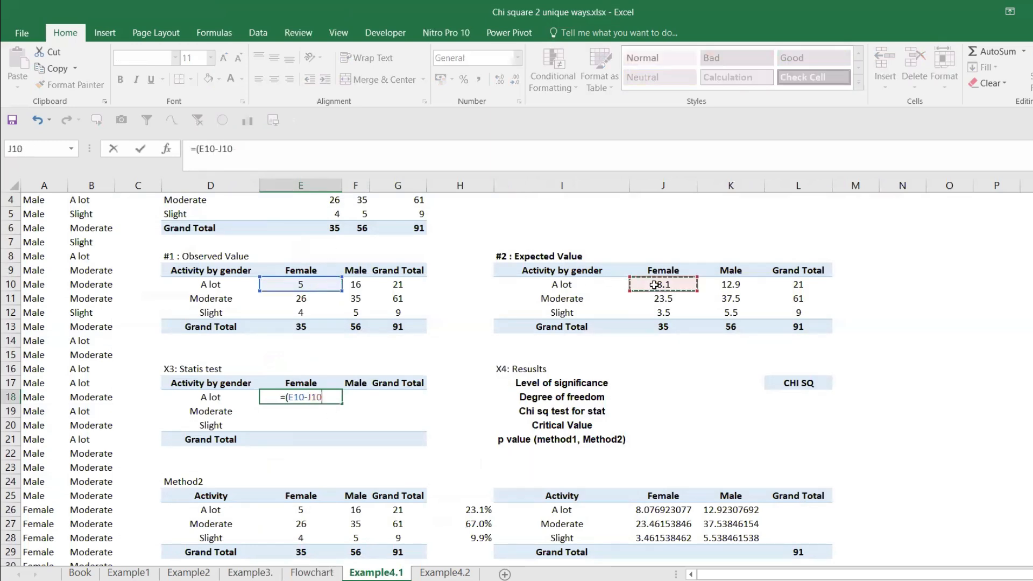
text()^2/()
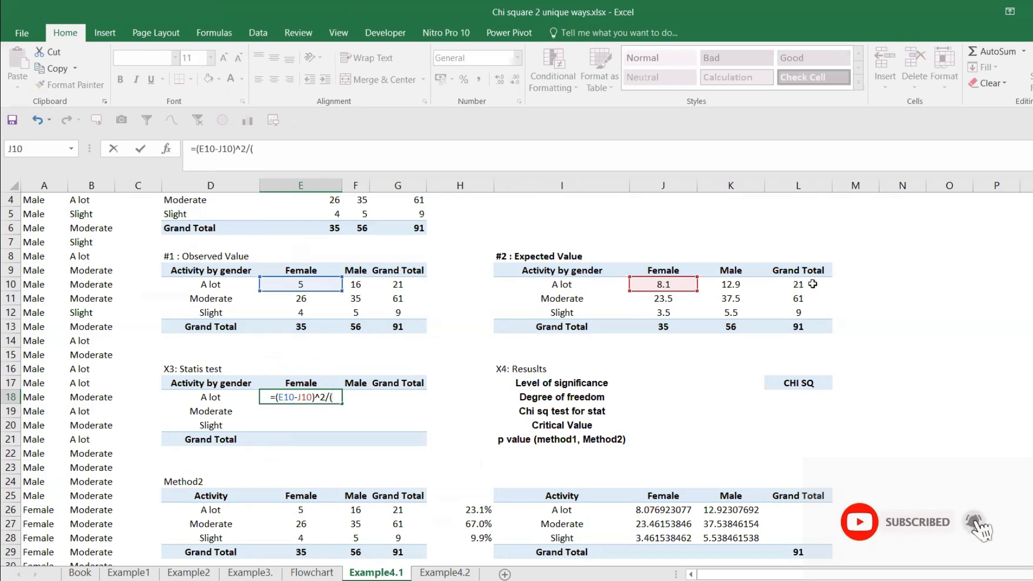
click(681, 281)
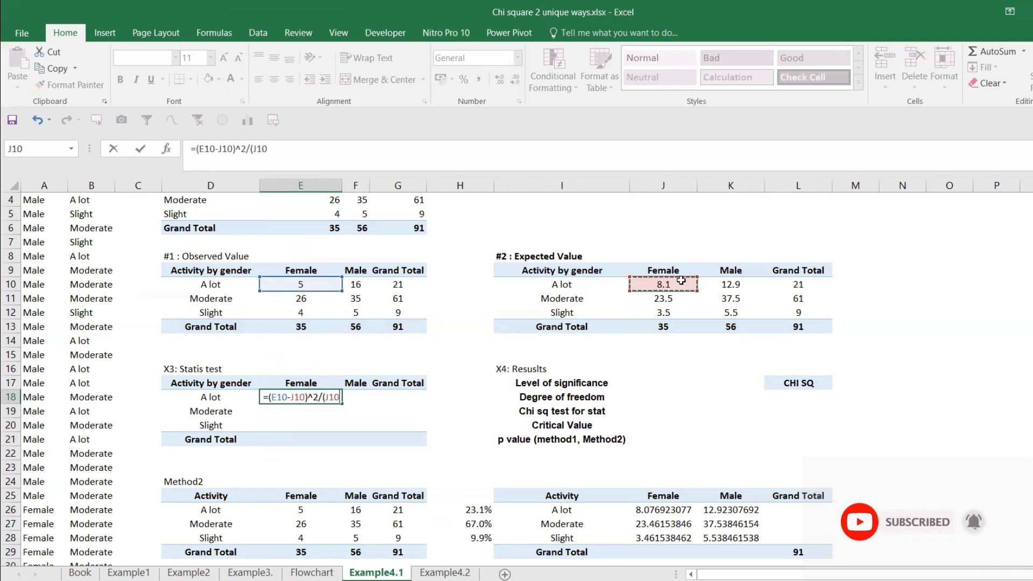
key(Return)
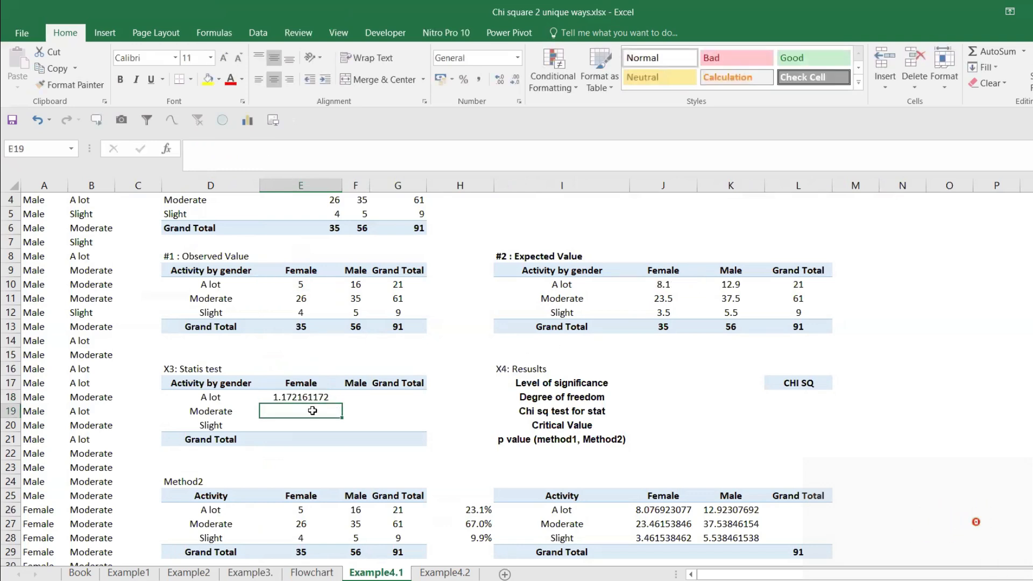
Step: Copy the chi-square statistic formula from E18 into the remaining Female and Male cells of the Statis test table, F18 and E19:F20
click(305, 397)
key(ctrl+c)
click(354, 397)
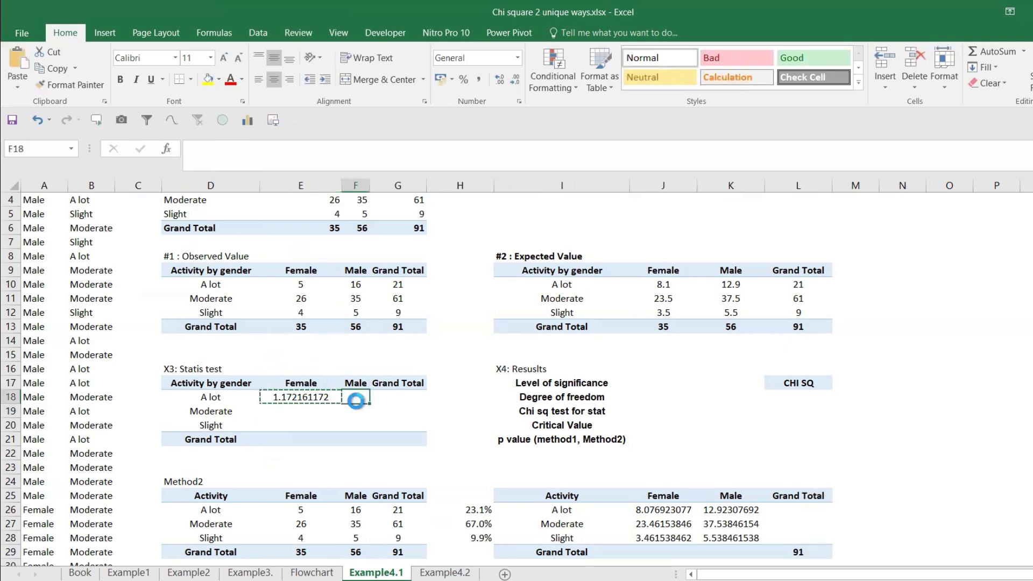
key(ctrl+v)
click(305, 411)
key(ctrl+v)
key(Right)
key(ctrl+v)
click(311, 425)
key(ctrl+v)
key(Right)
key(ctrl+v)
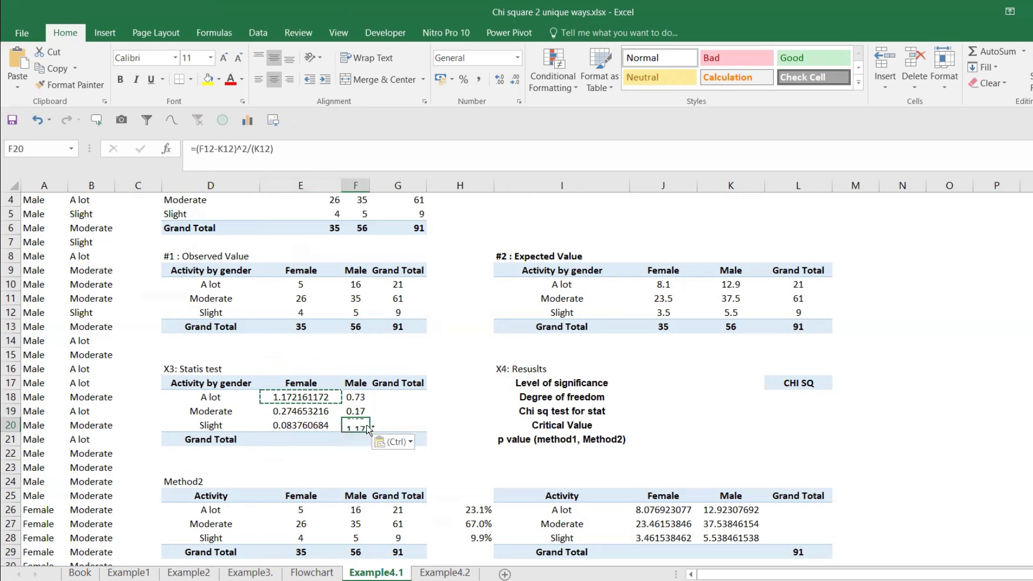
Step: Reduce the Statis test values in E18:F20 to one decimal place
drag(301, 397, 355, 426)
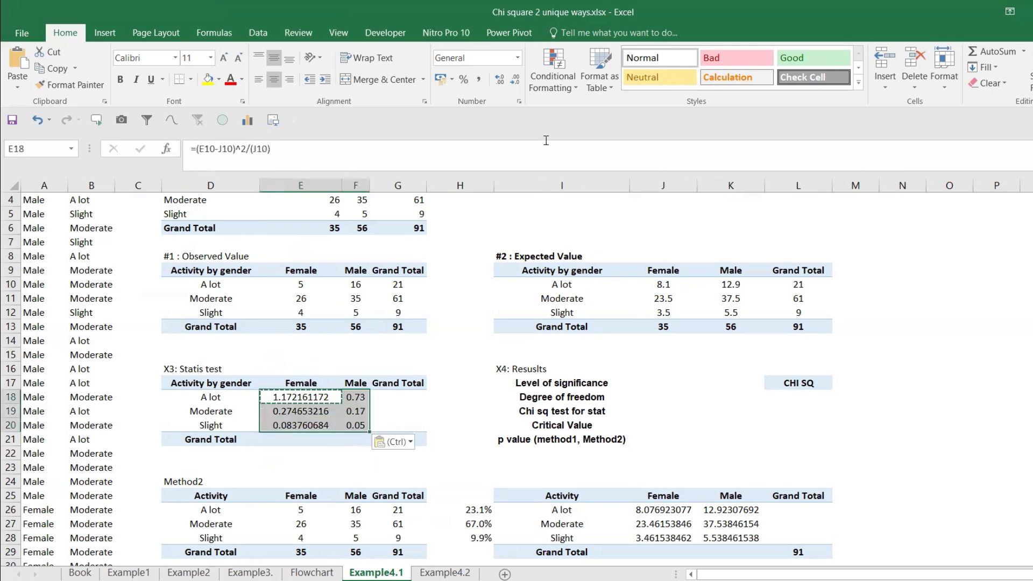
click(515, 81)
click(515, 82)
click(515, 82)
click(515, 82)
click(515, 82)
click(515, 82)
click(515, 82)
click(514, 83)
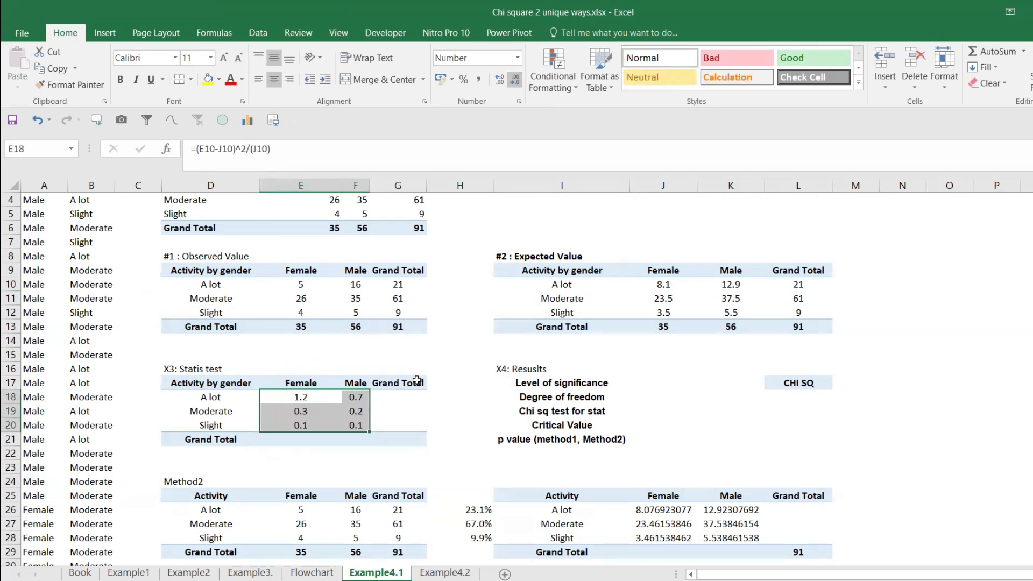
Step: Check the formulas in F20 and E20, and enter the SUM of E18:F20 in the Grand Total cell G21
click(402, 437)
double_click(369, 426)
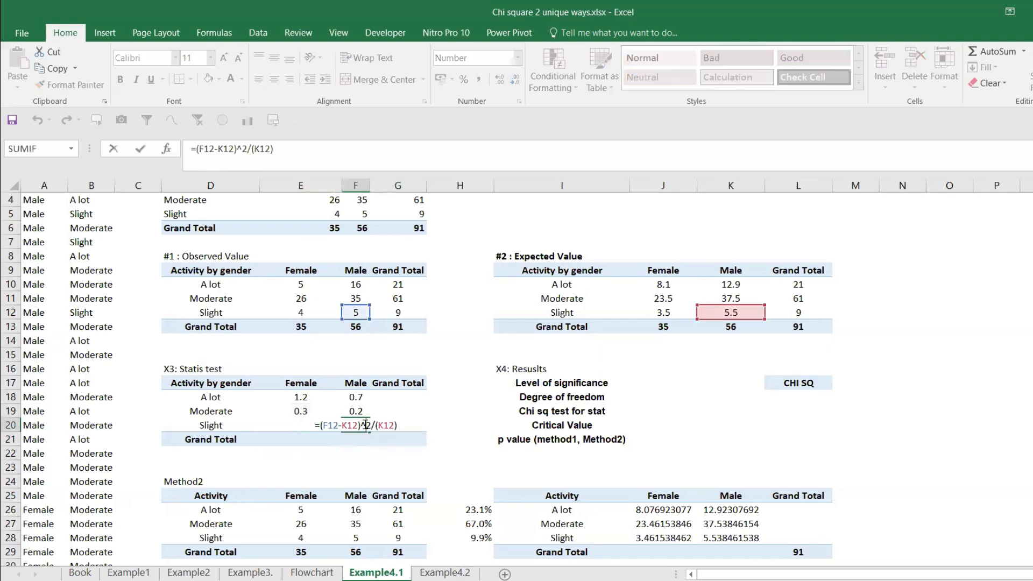
key(Escape)
double_click(301, 425)
key(Escape)
click(402, 437)
text(=sum)
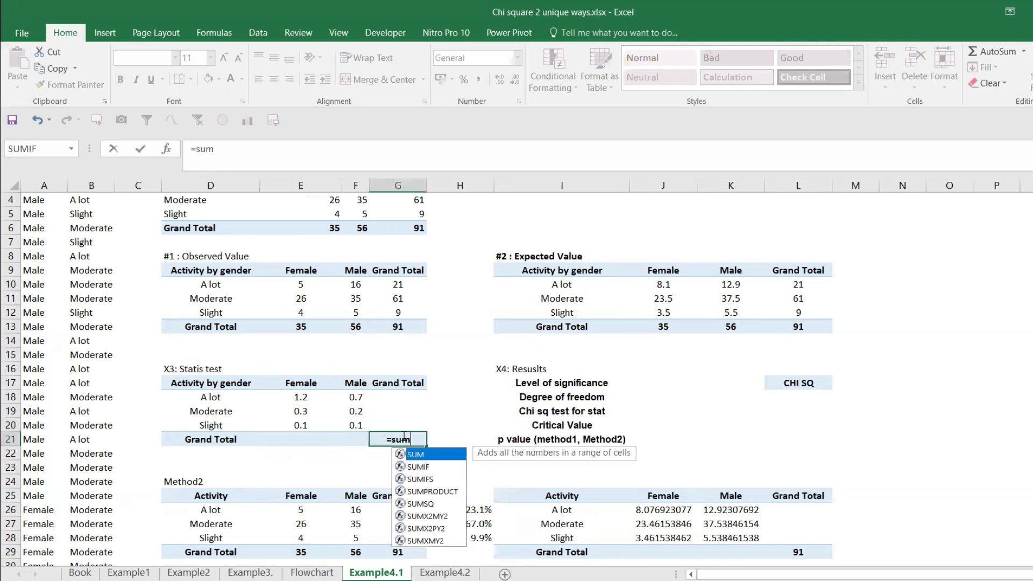
key(Tab)
drag(293, 398, 351, 431)
key(Return)
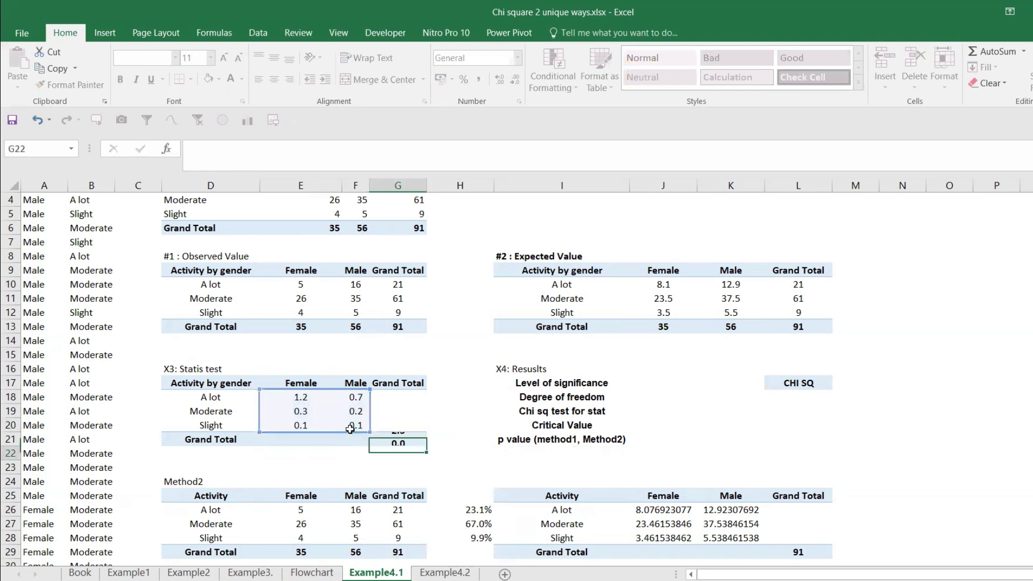
click(395, 438)
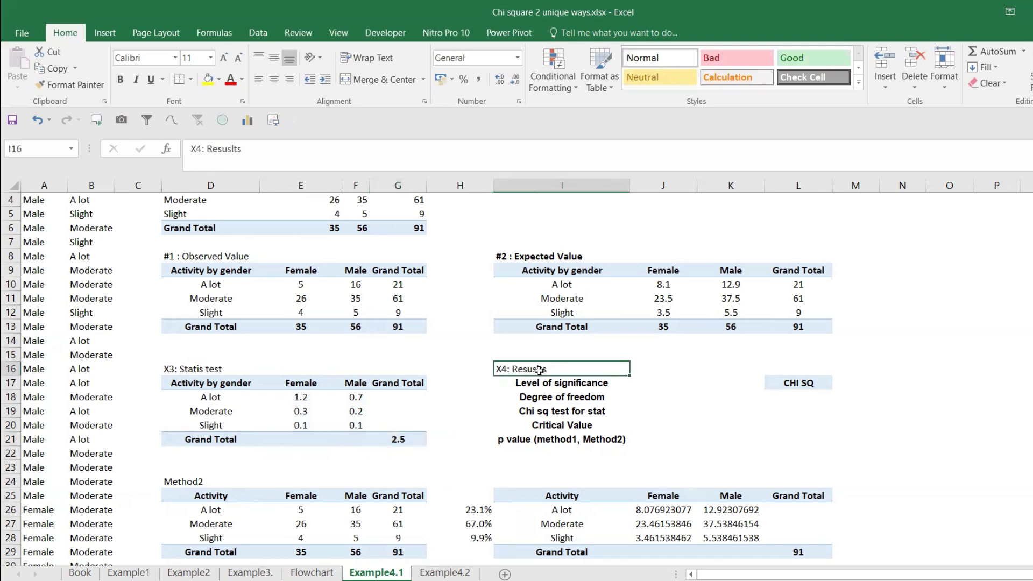
Step: Make the "X4: Resuslts" heading in I16 bold
key(ctrl+n)
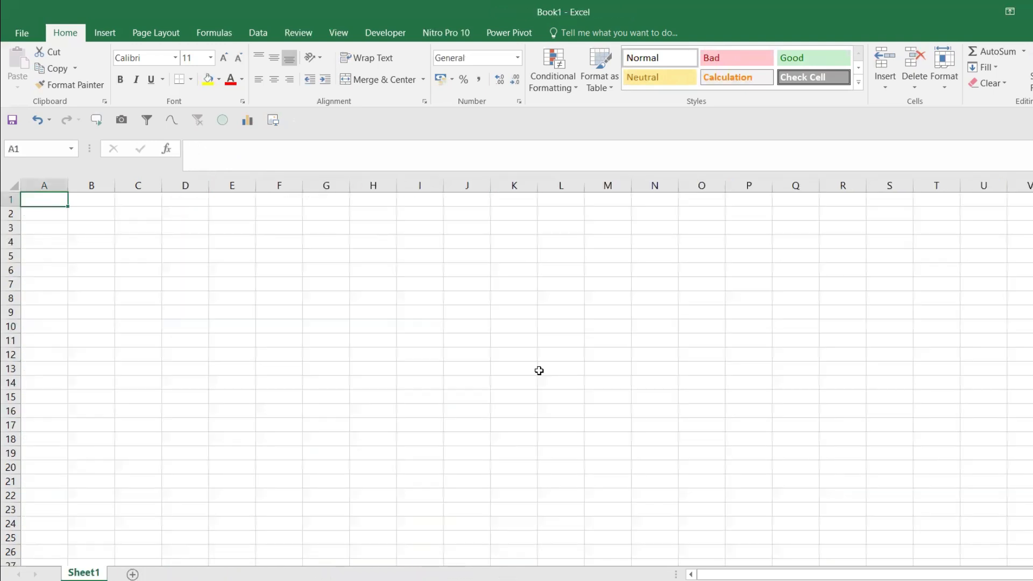
key(ctrl+w)
key(ctrl+b)
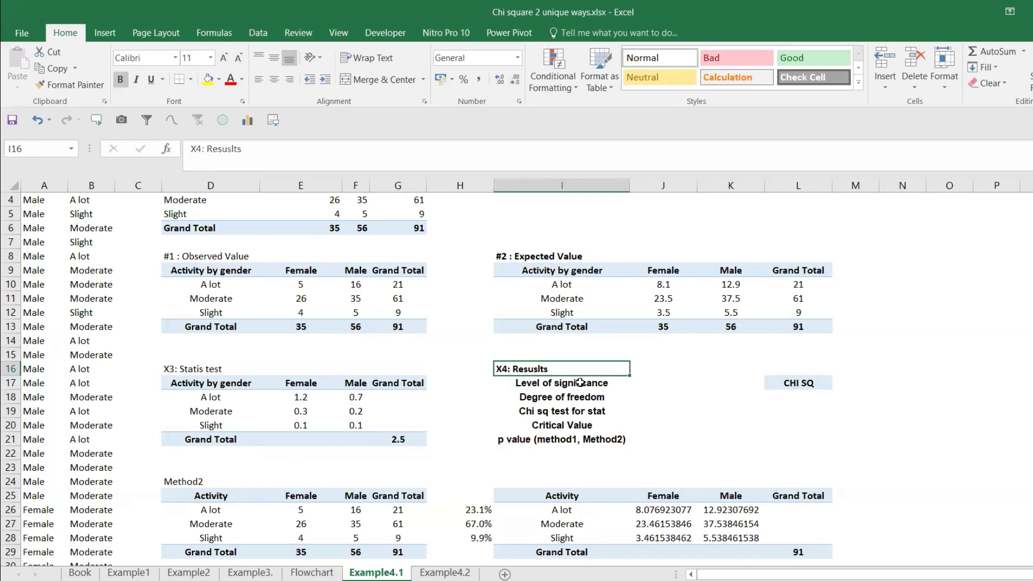
Step: Enter 0.05 as the level of significance in cell J17
click(646, 393)
click(656, 383)
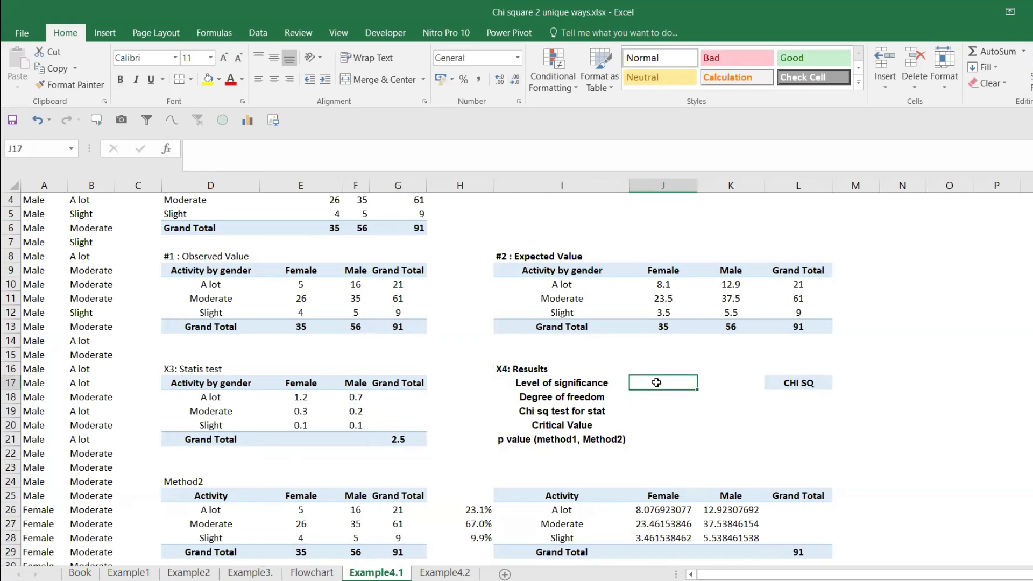
text(0.05)
key(Return)
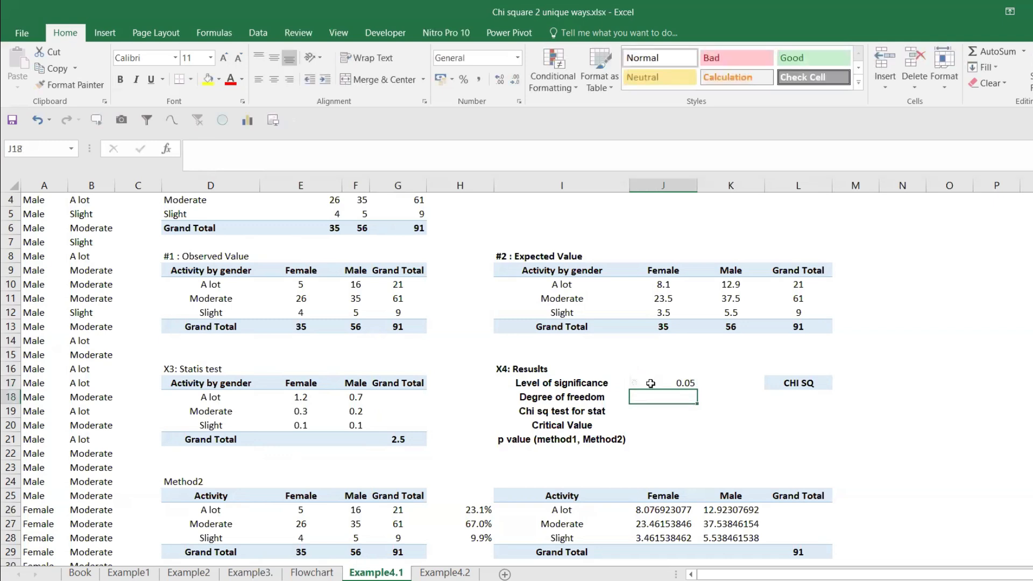
Step: Calculate the degree of freedom in J18 with the formula =(2-1)*(3-1)
text(=()
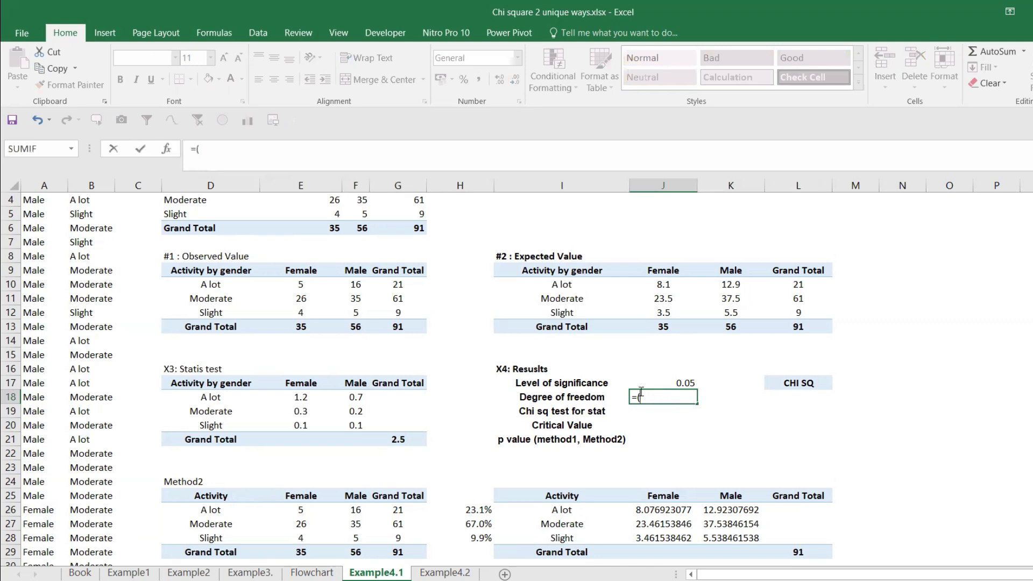
scroll(598, 364, up, 1)
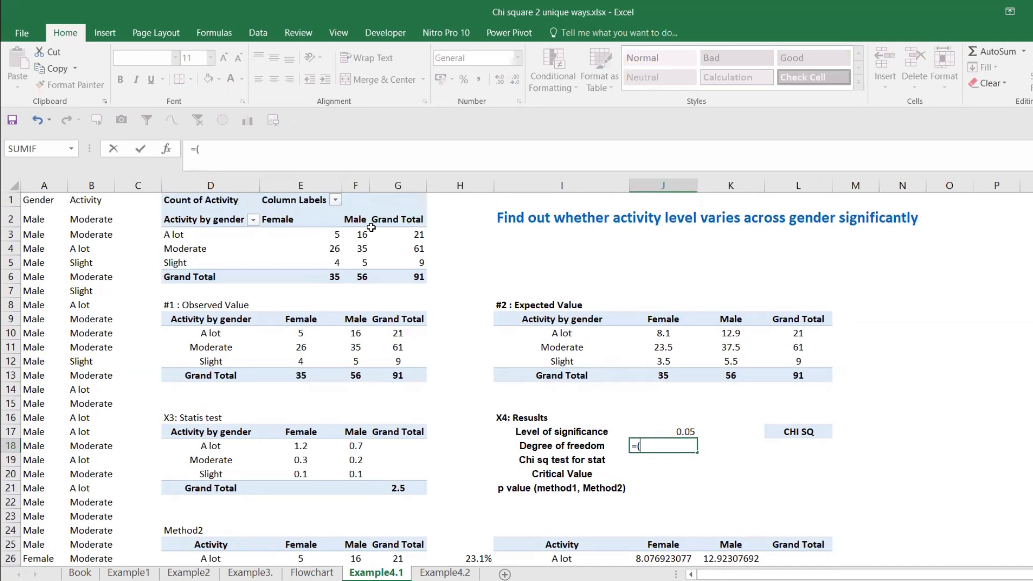
text(2-1)*(3-1))
key(Return)
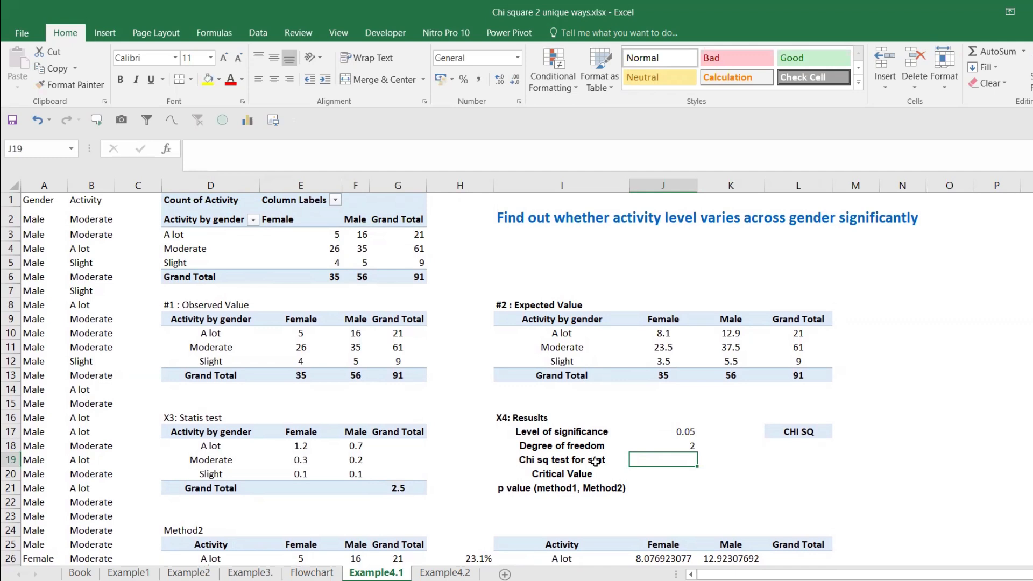
Step: Link the "Chi sq test for stat" cell J19 to the Statis test grand total in G21
text(=)
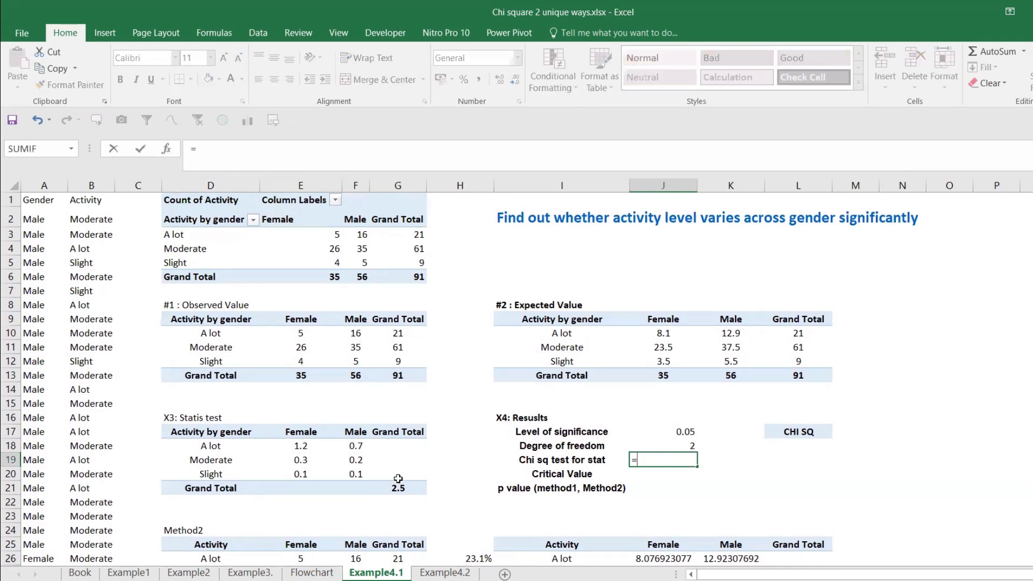
click(398, 487)
key(Return)
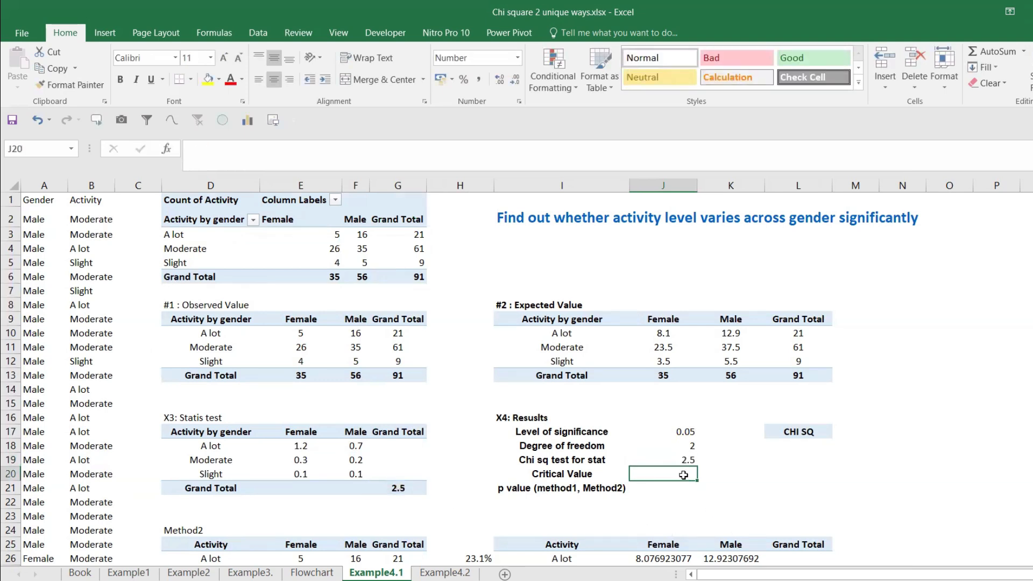
Step: Consult the Flowchart sheet, and enter the critical value formula =CHISQ.INV.RT(J17,J18) in cell J20 of Example4.1
click(312, 573)
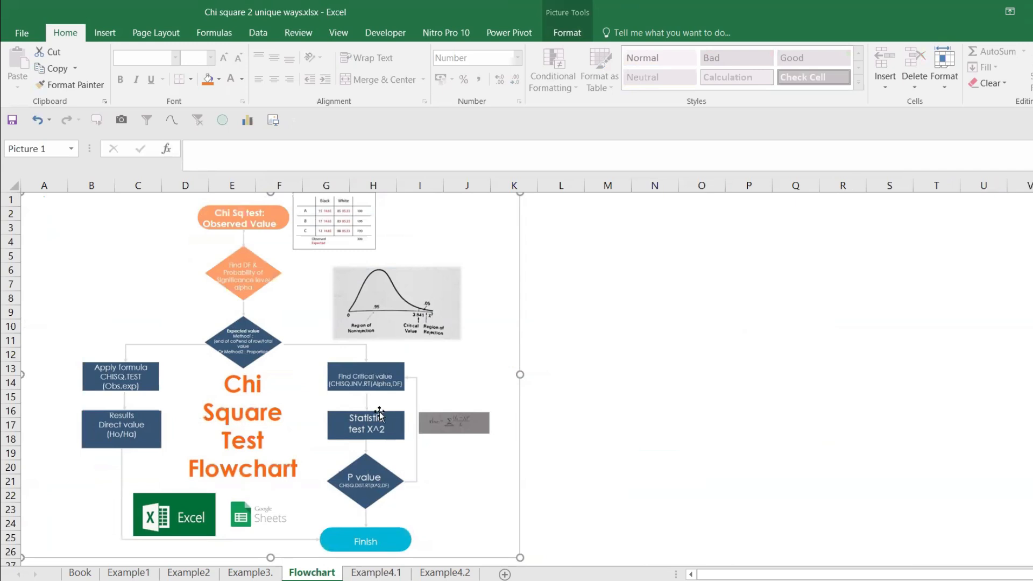
click(376, 573)
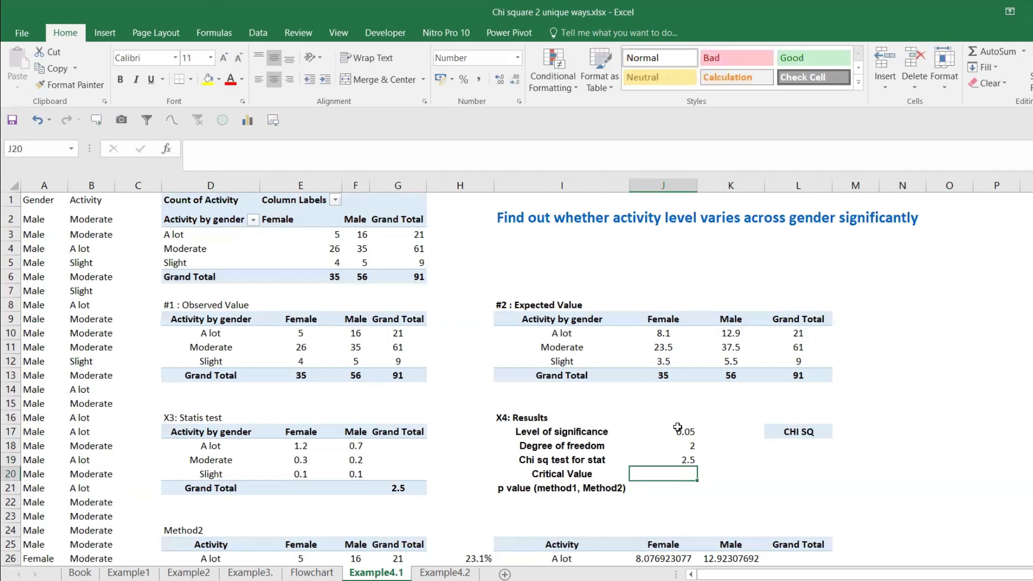
text(=chi)
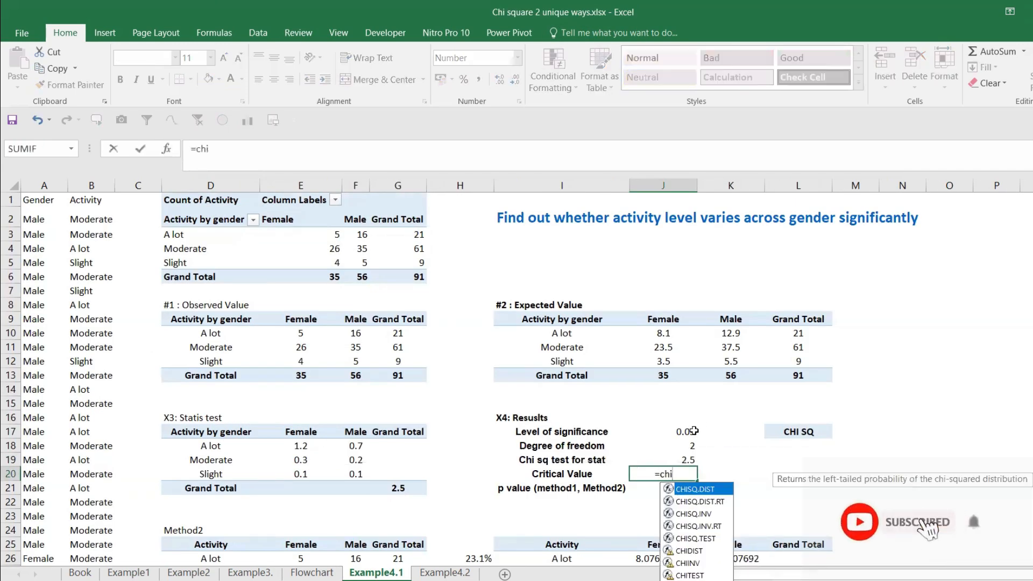
double_click(721, 526)
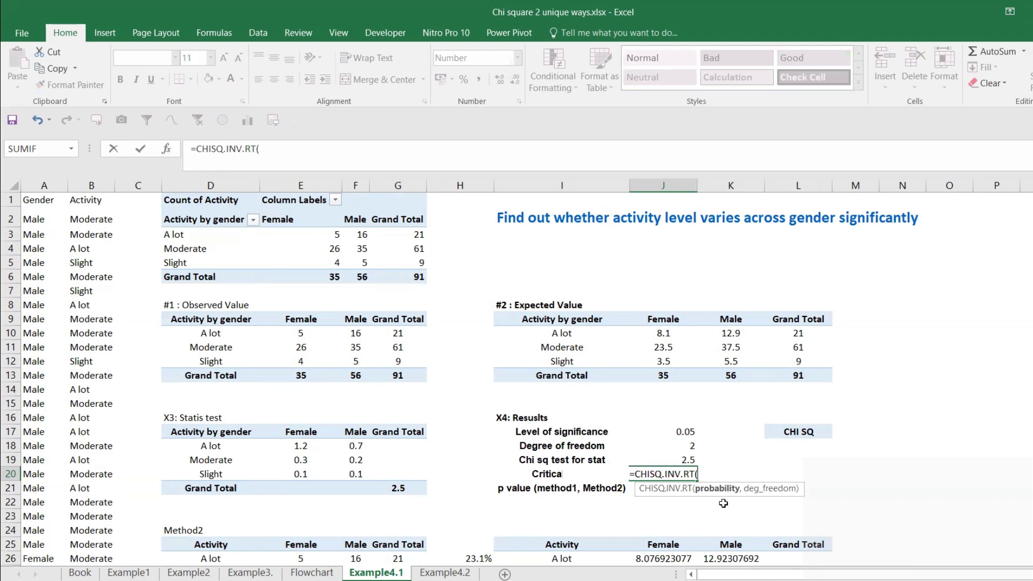
click(679, 434)
text(,)
click(674, 443)
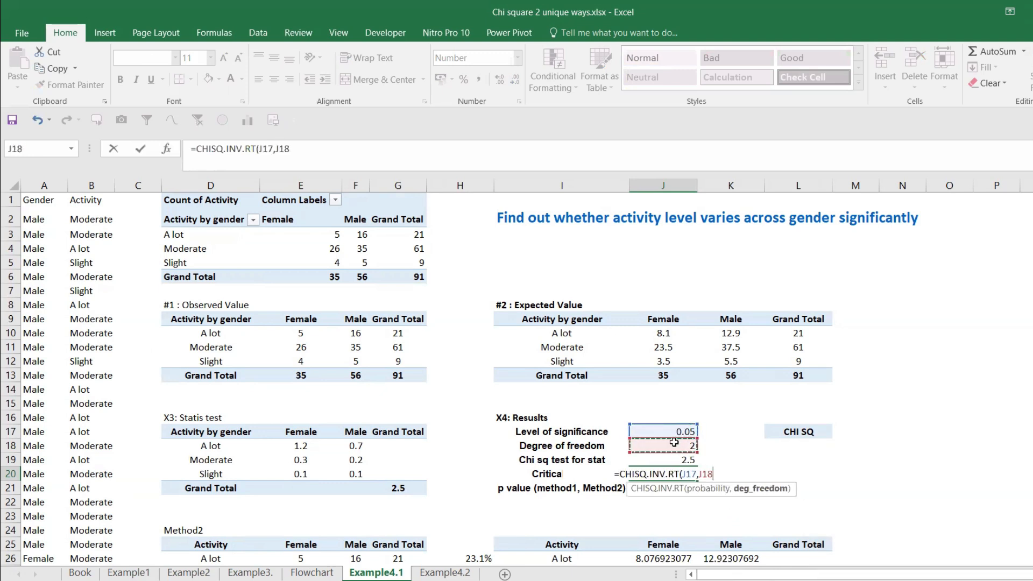
text())
key(Return)
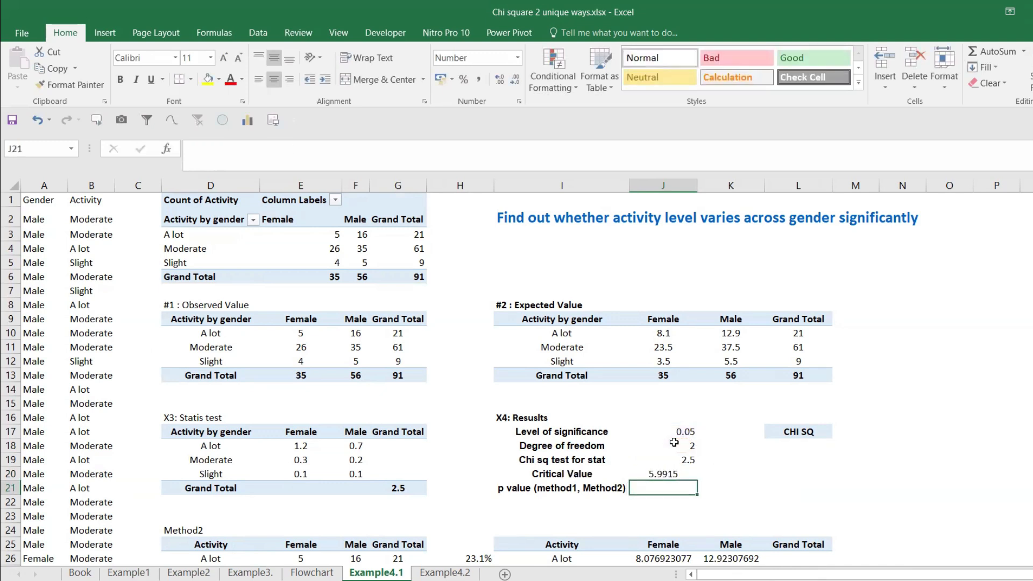
click(671, 473)
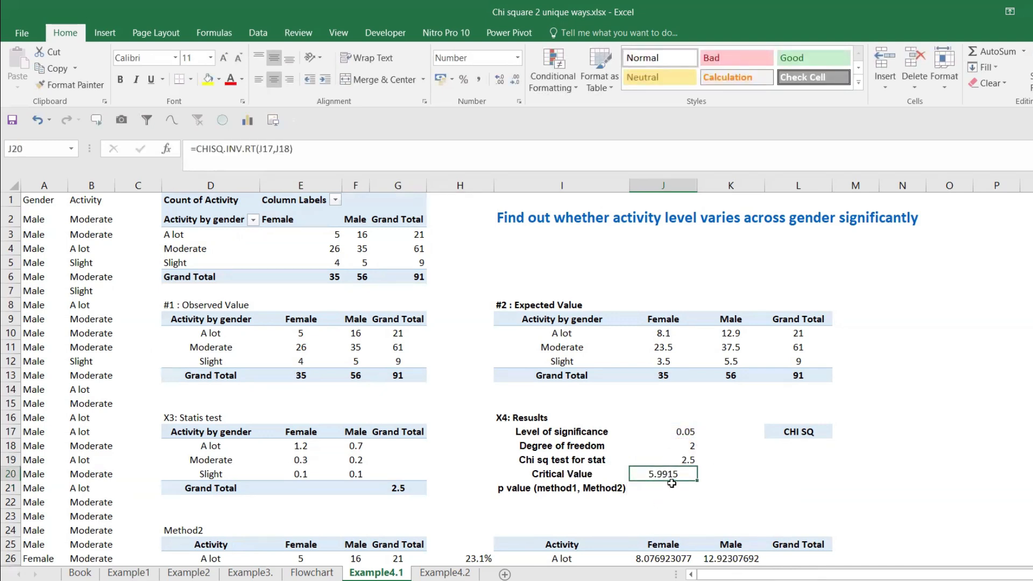
Step: Consult the Flowchart sheet, and enter the p value formula =CHISQ.DIST.RT(J19,J18) in cell J21 of Example4.1
click(660, 486)
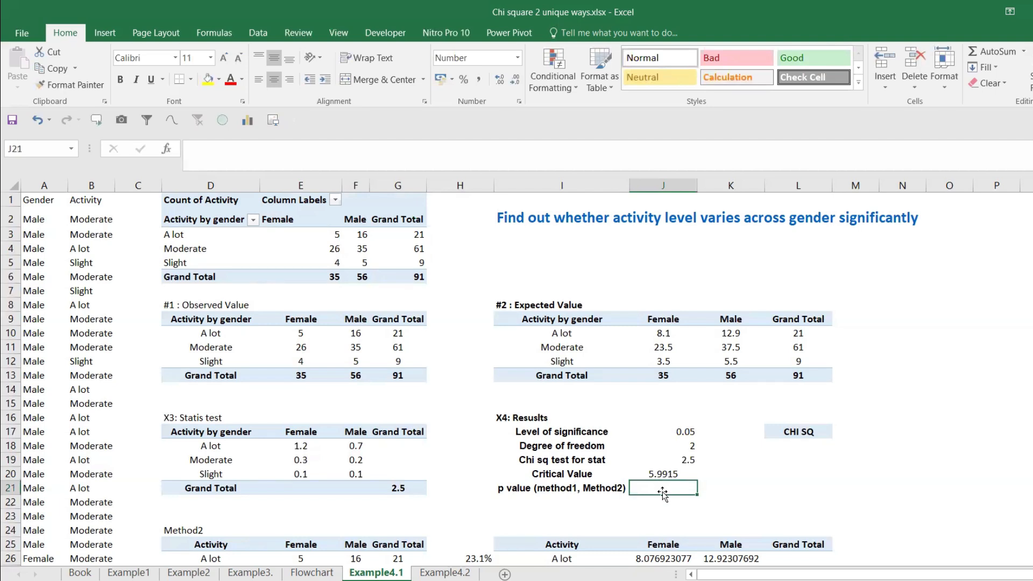
text(=chi)
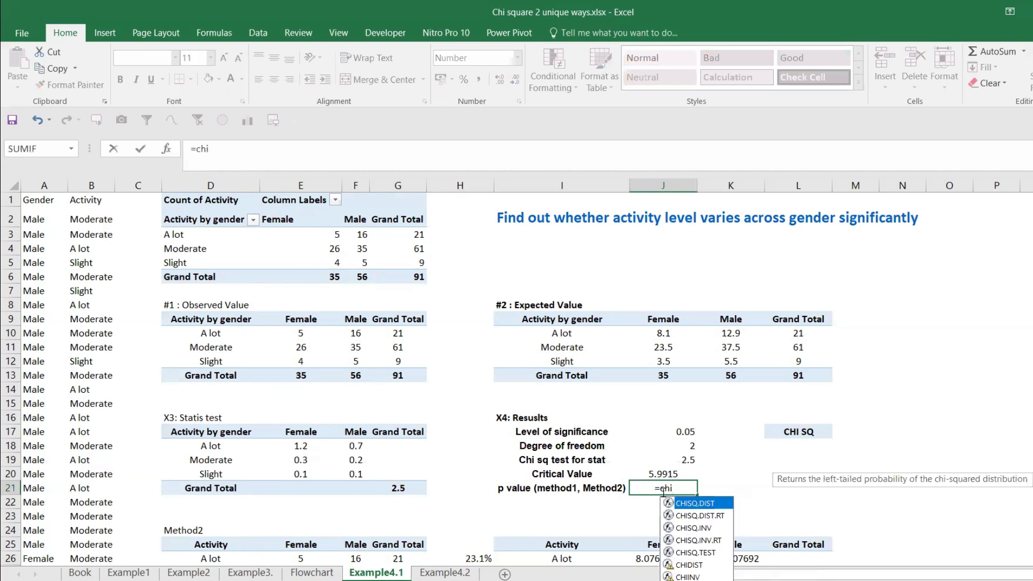
key(Escape)
key(Return)
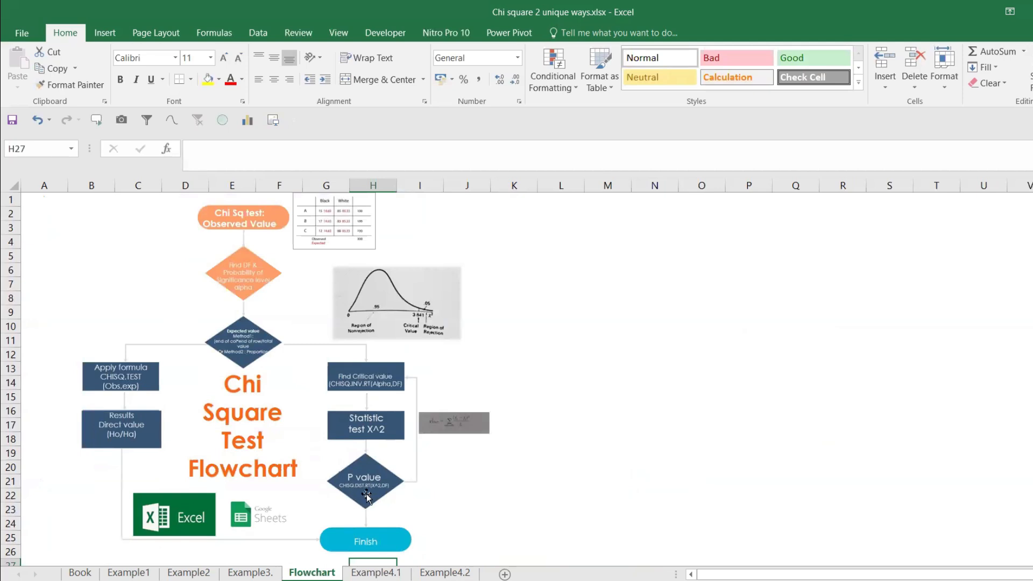
click(363, 573)
key(F2)
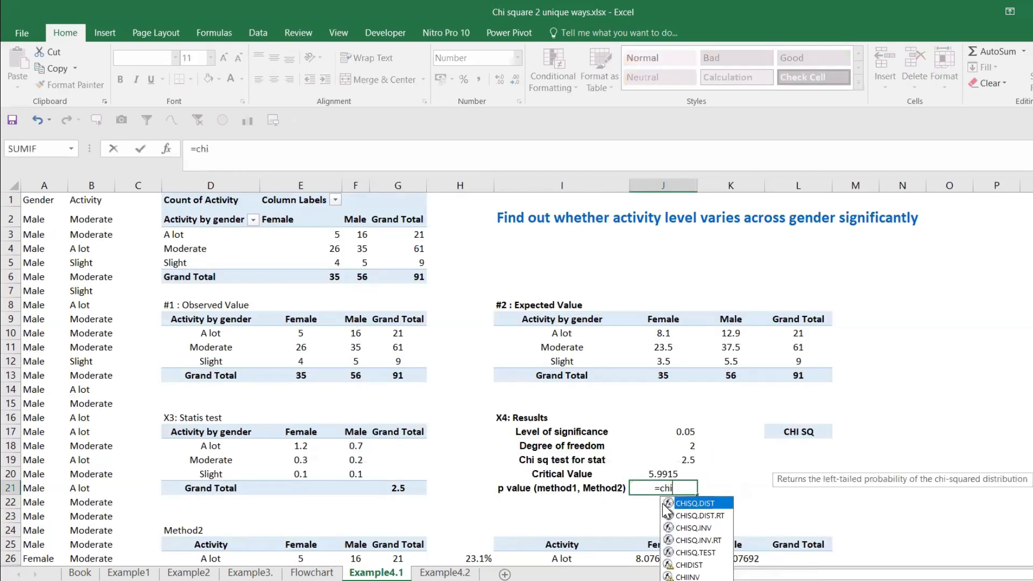
double_click(715, 516)
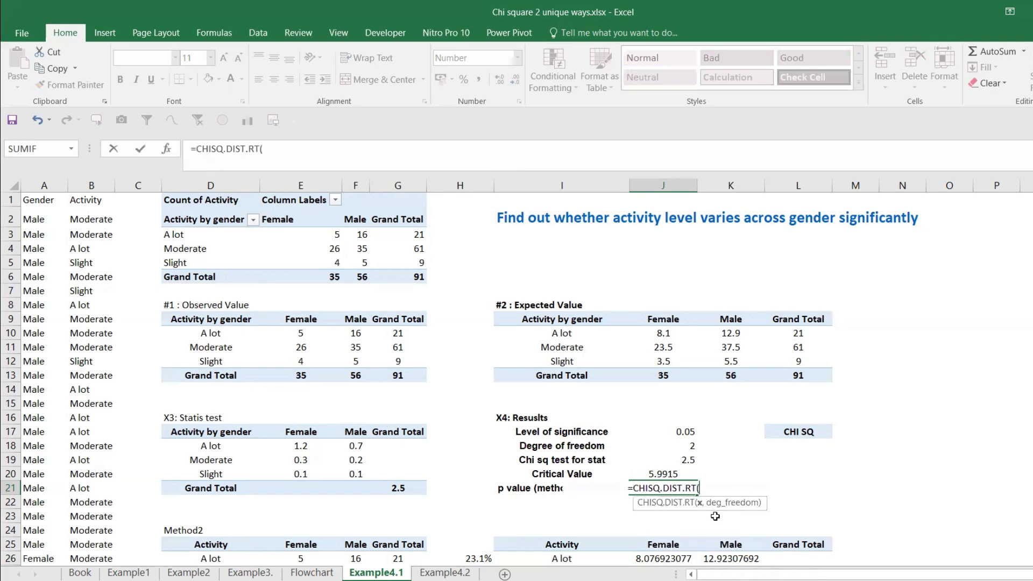
click(665, 461)
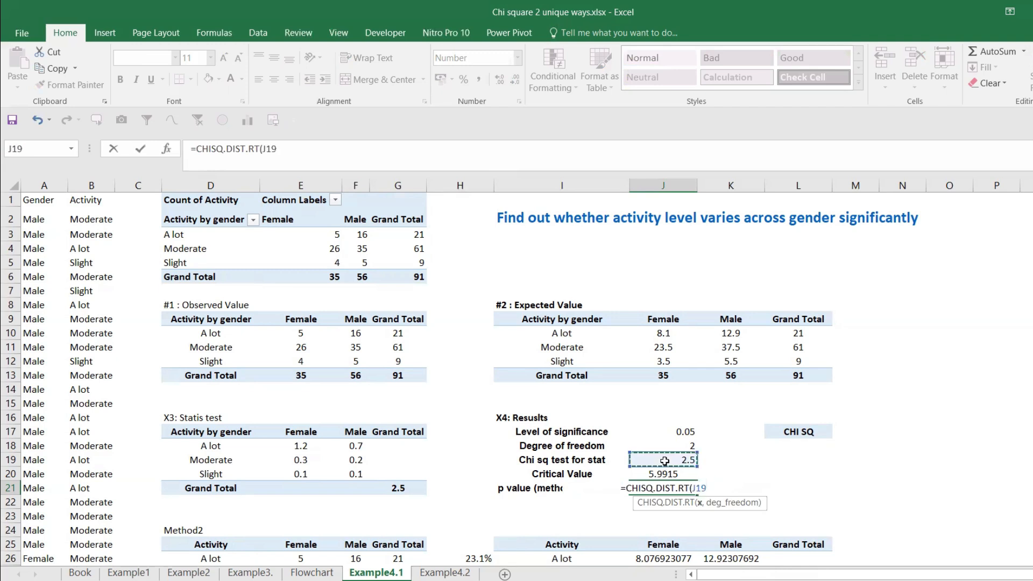
text(,)
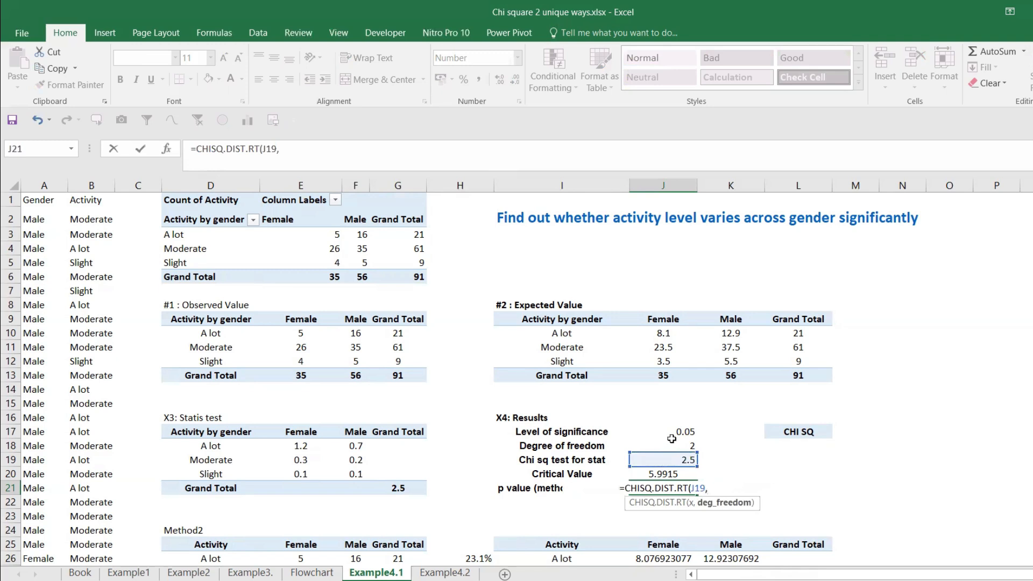
click(671, 443)
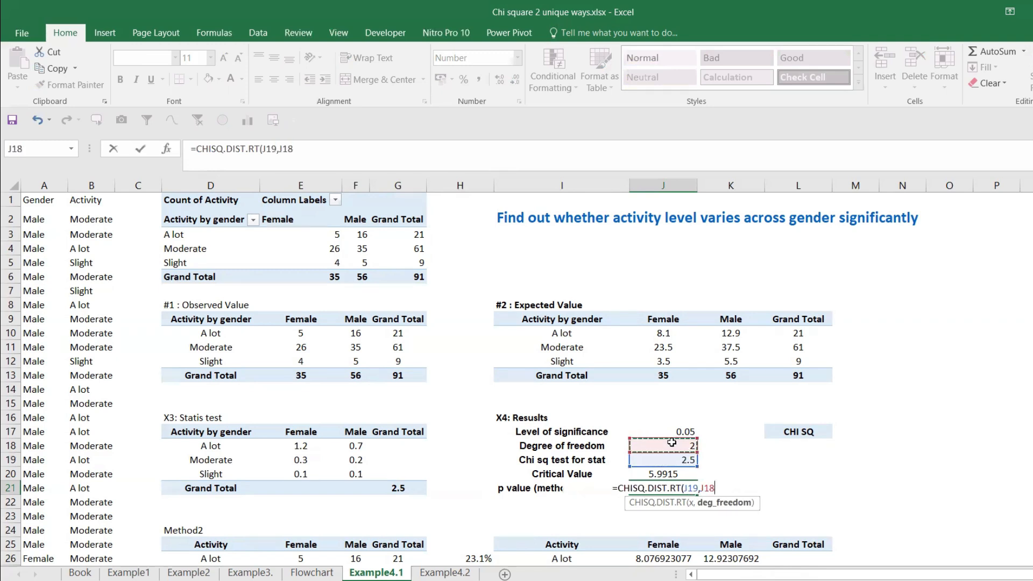
text())
key(Return)
Step: Format the p value in J21 as a percentage, and select cell L18 under the CHI SQ heading
click(674, 486)
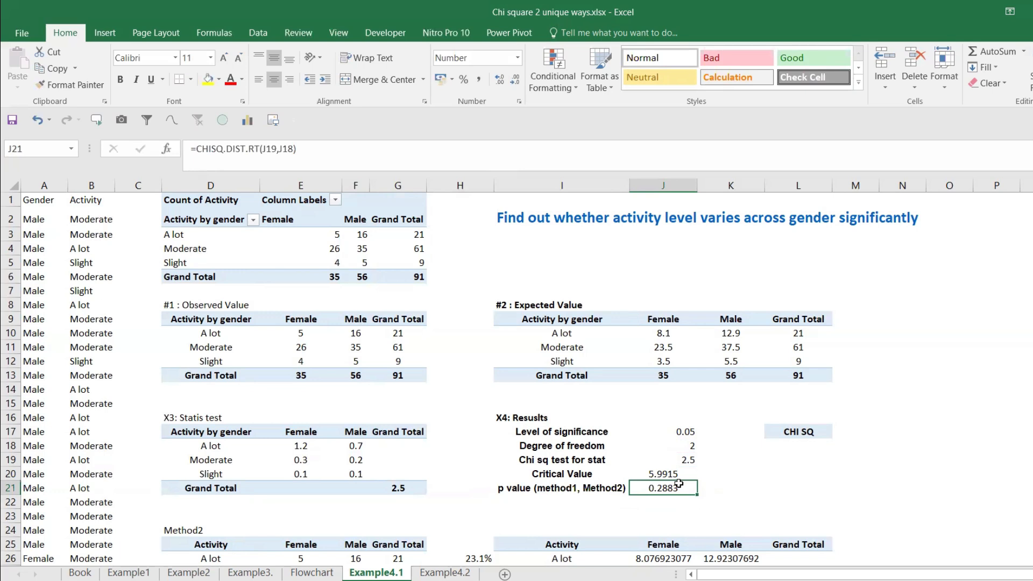
click(461, 82)
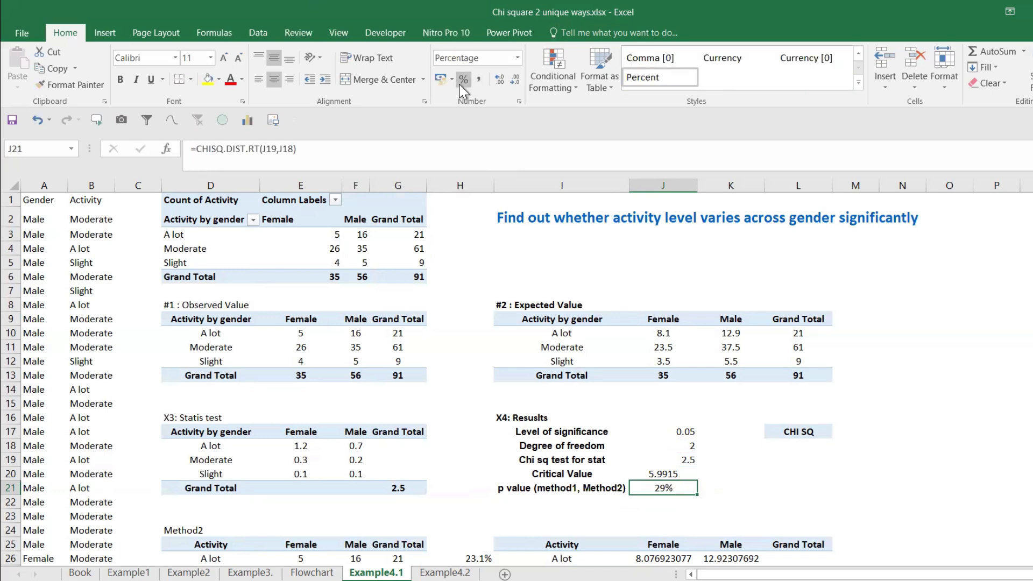
click(803, 448)
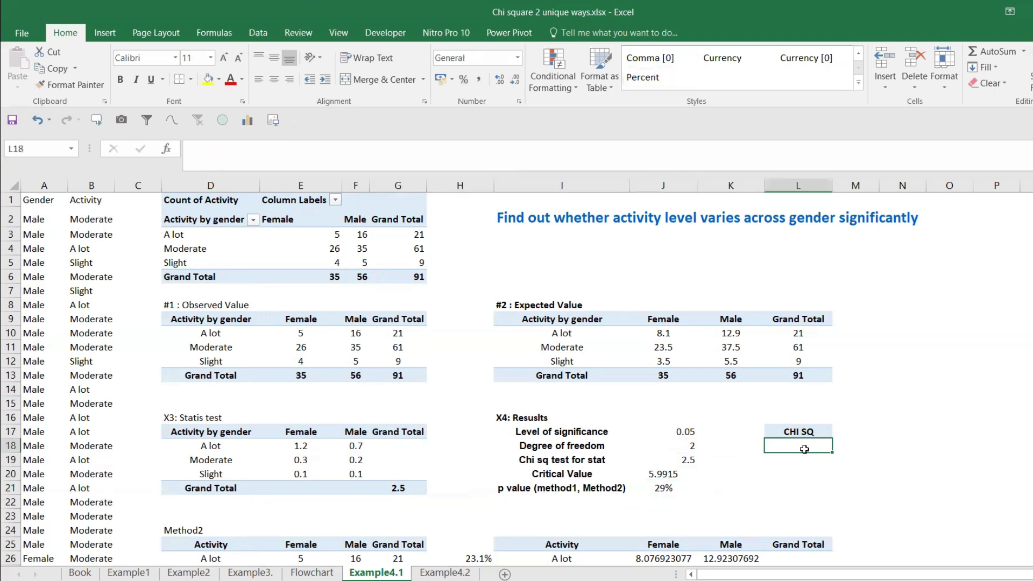
Step: Enter the formula =CHISQ.TEST(E10:F12,J10:K12) in cell L18 under the CHI SQ heading, comparing the observed and expected values
drag(667, 431, 663, 484)
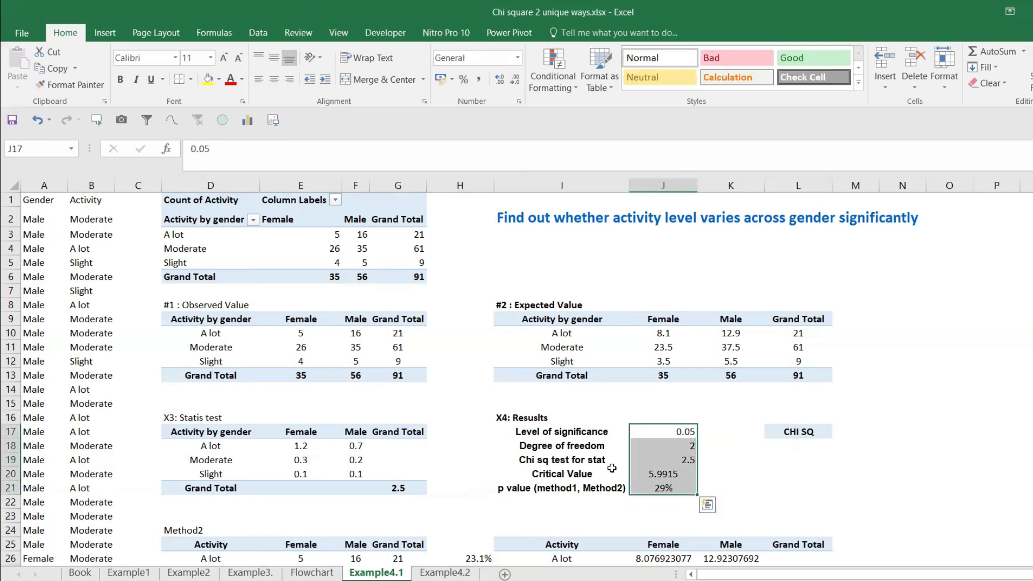
drag(589, 462, 656, 458)
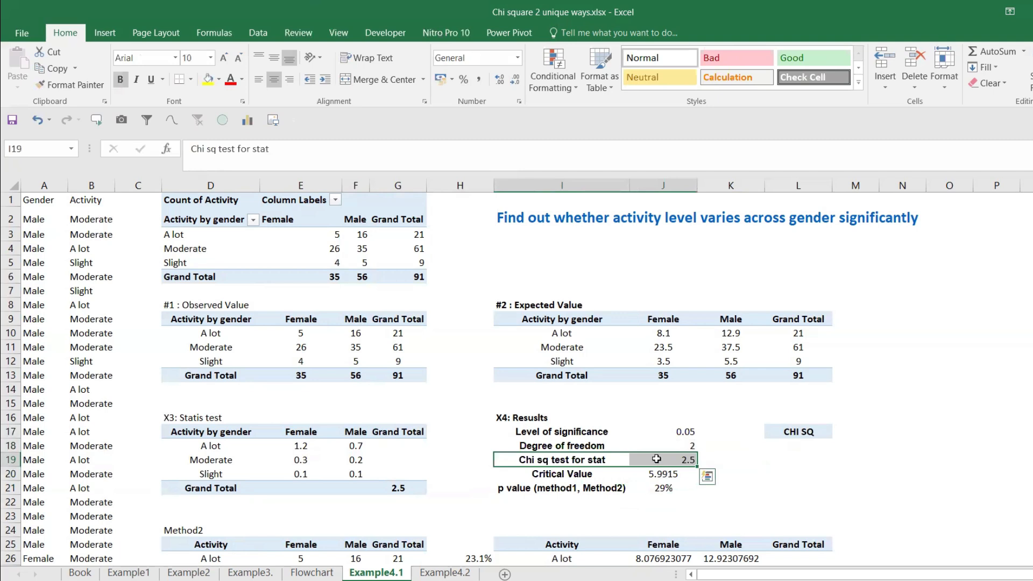
click(802, 442)
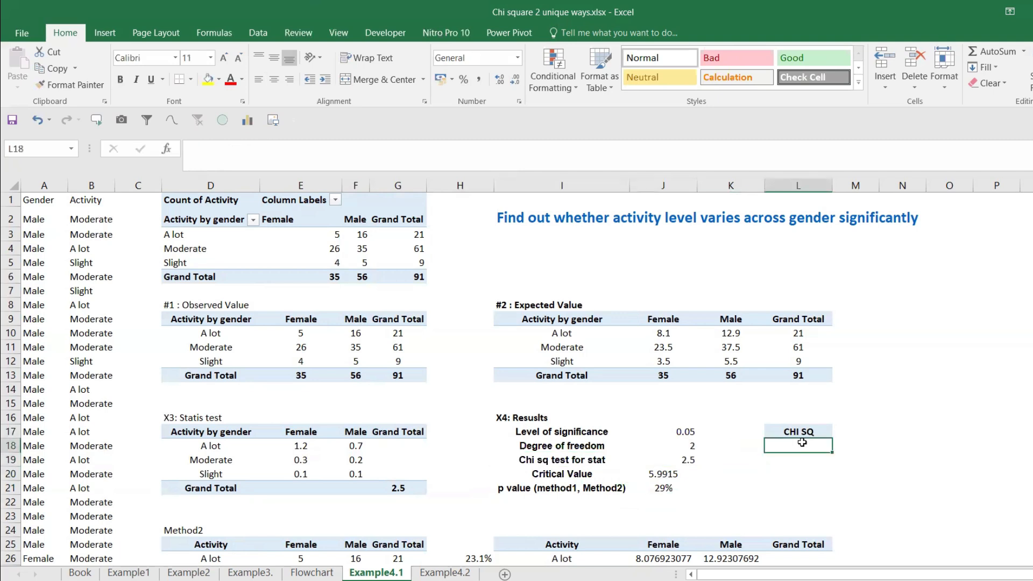
text(=chi)
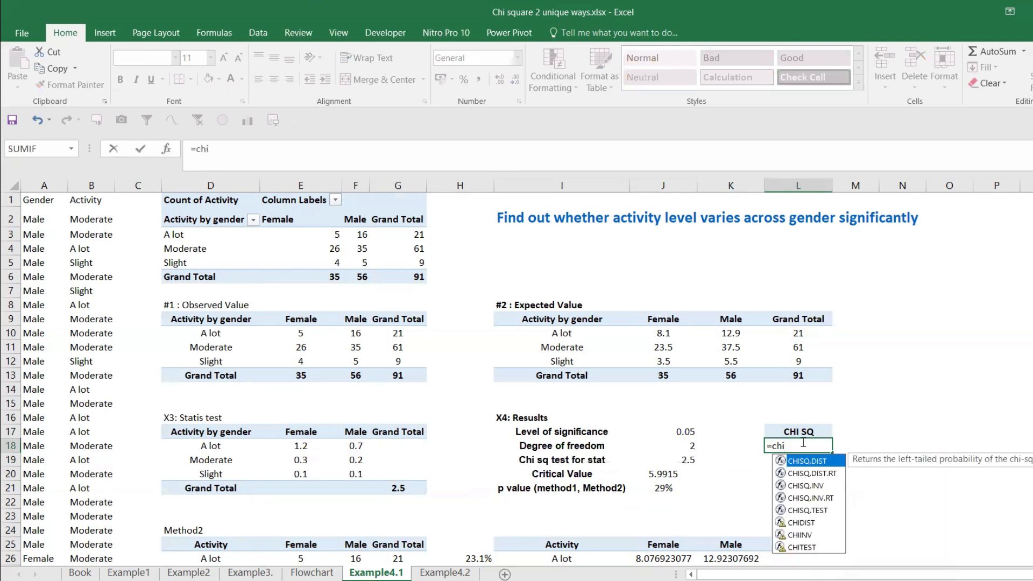
double_click(810, 510)
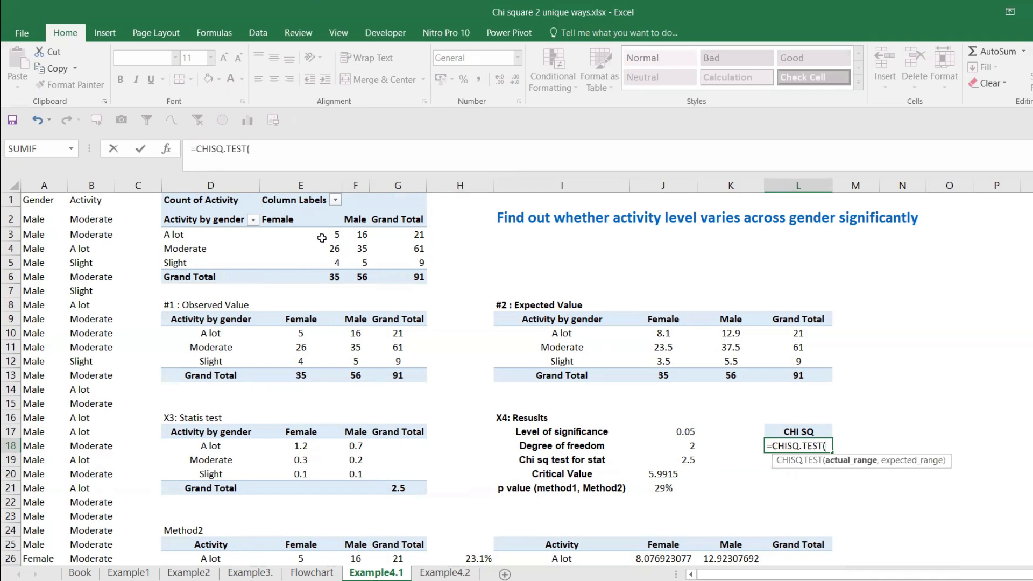
drag(287, 332, 354, 354)
text(,)
drag(645, 330, 714, 361)
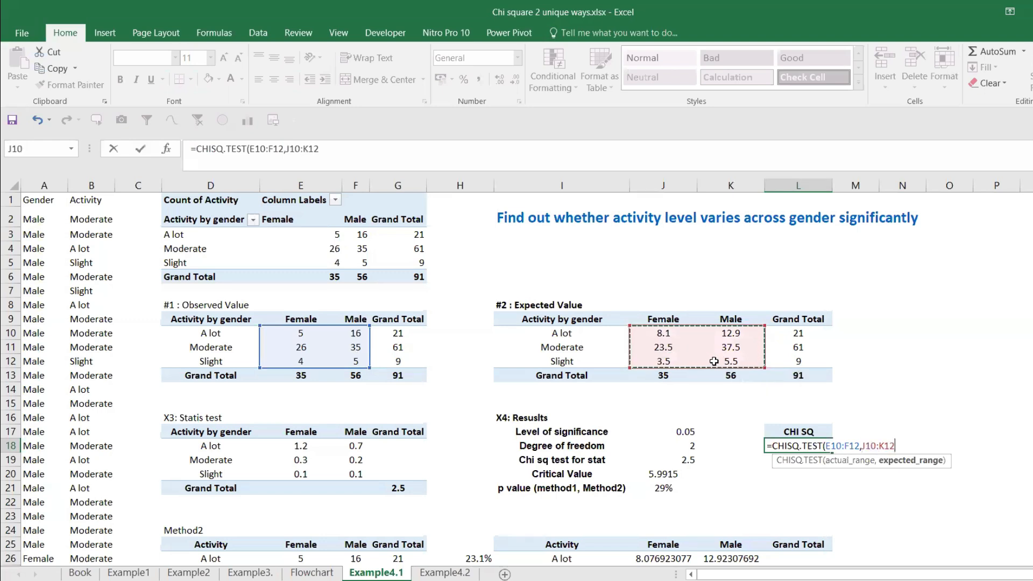
text())
key(Return)
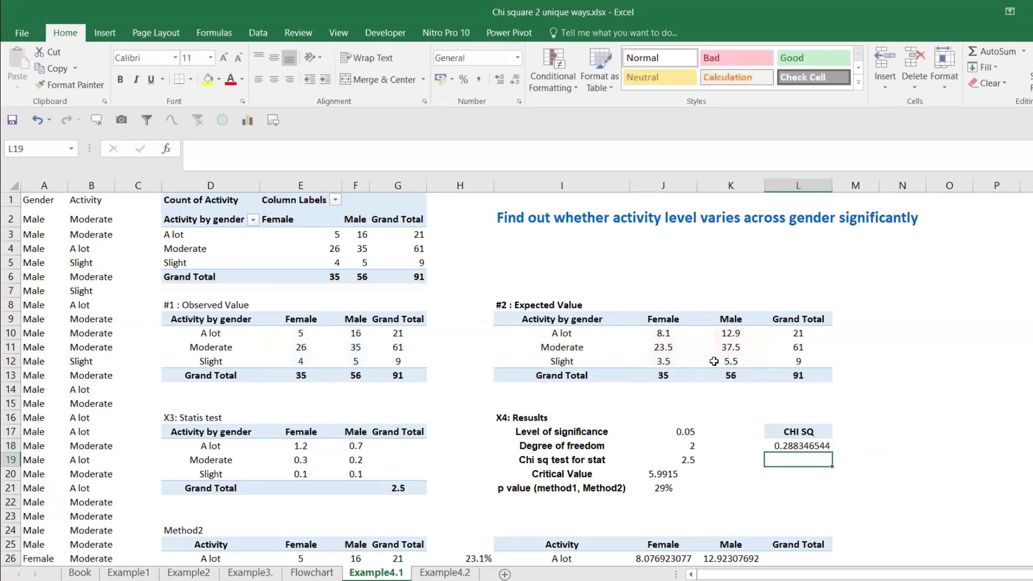
Step: Enter the check formula =L18=J21 in cell L19 to compare the CHISQ.TEST result with the p value
text(=)
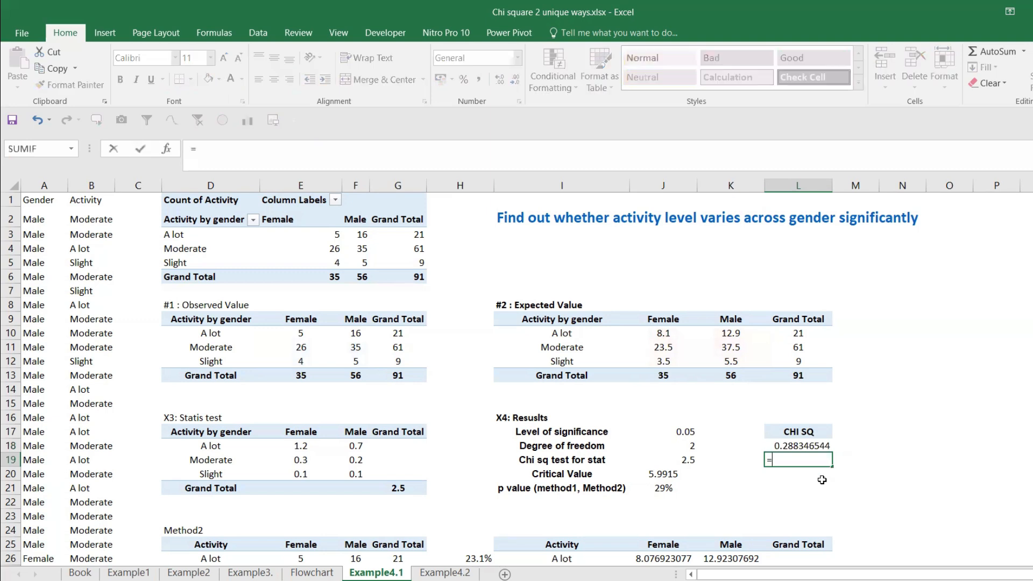
click(810, 446)
text(=)
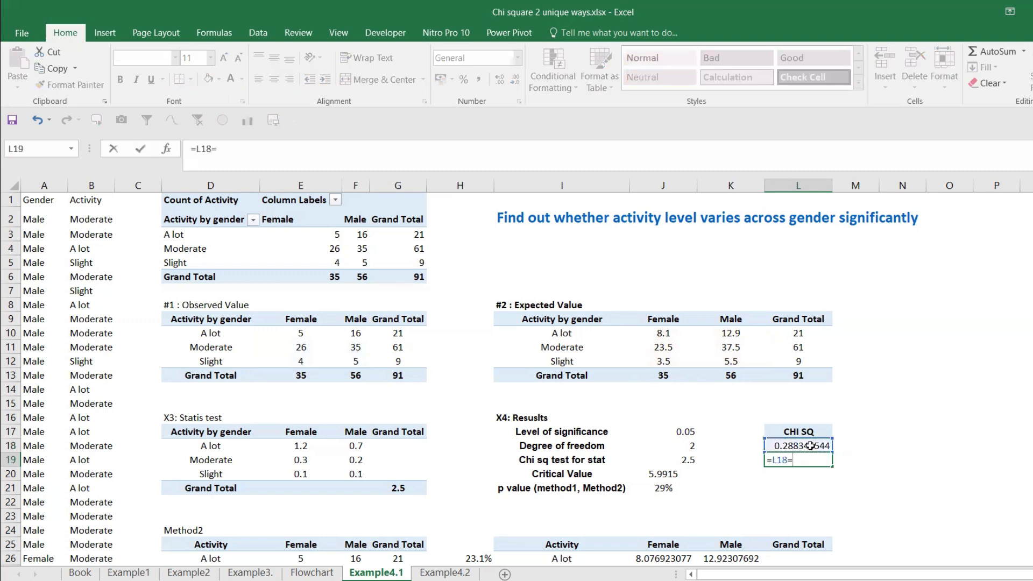
click(653, 487)
key(Return)
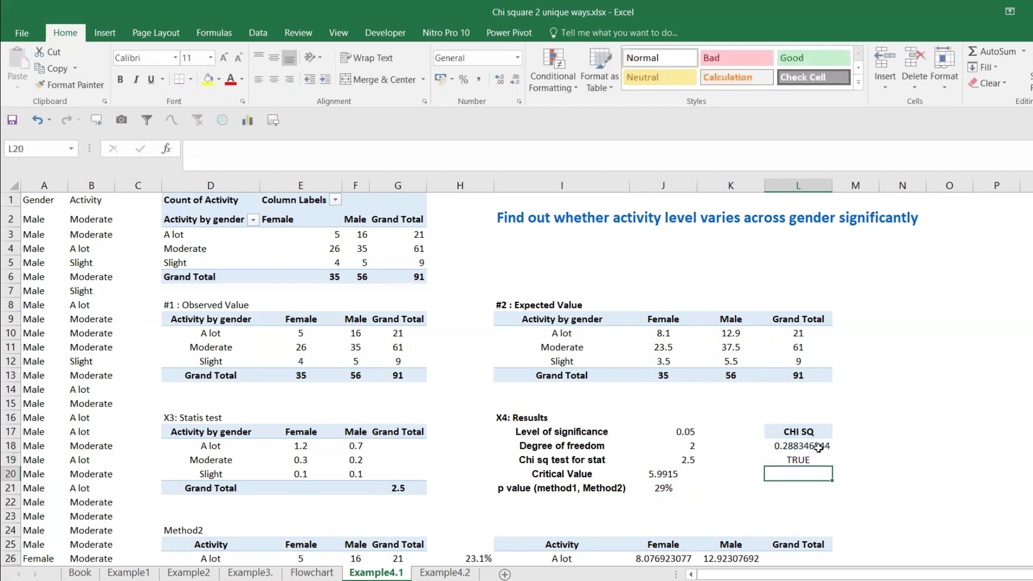
Step: Format the CHISQ.TEST result in L18 as a percentage
click(807, 458)
click(807, 446)
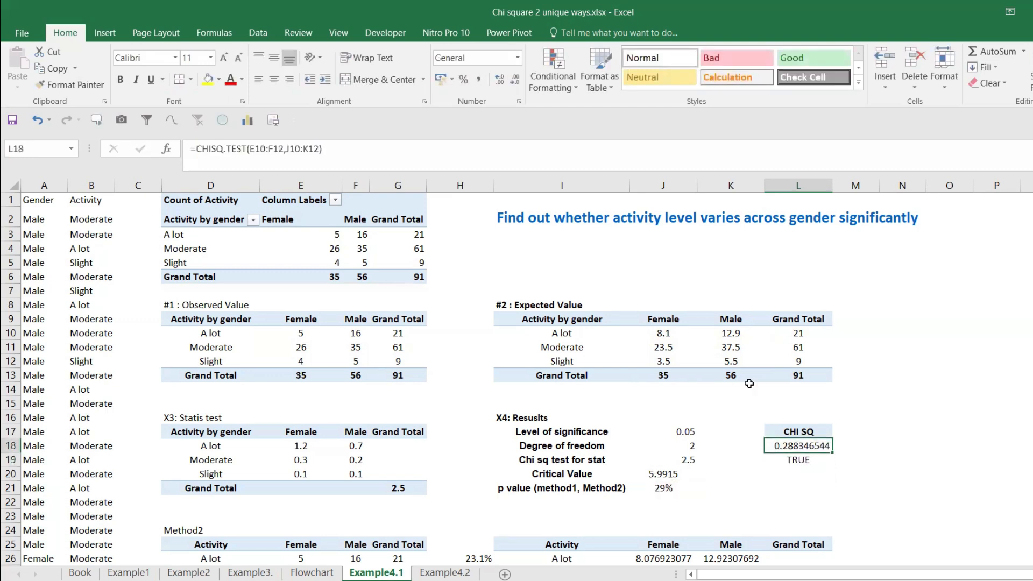
click(463, 81)
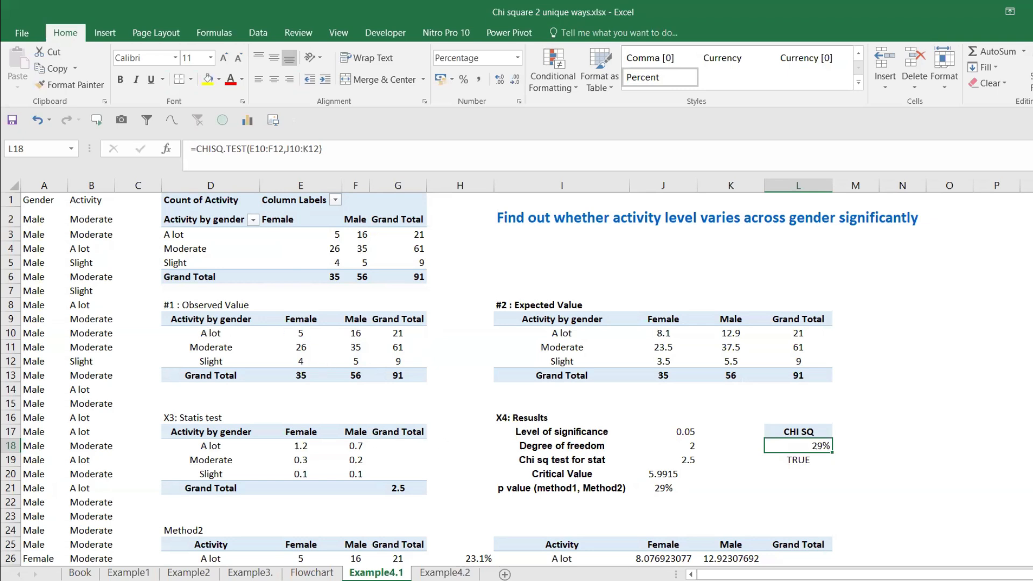
Step: Switch to Snipping Tool and capture the "#1 : Observed Value" table of the Example4.1 sheet
click(401, 580)
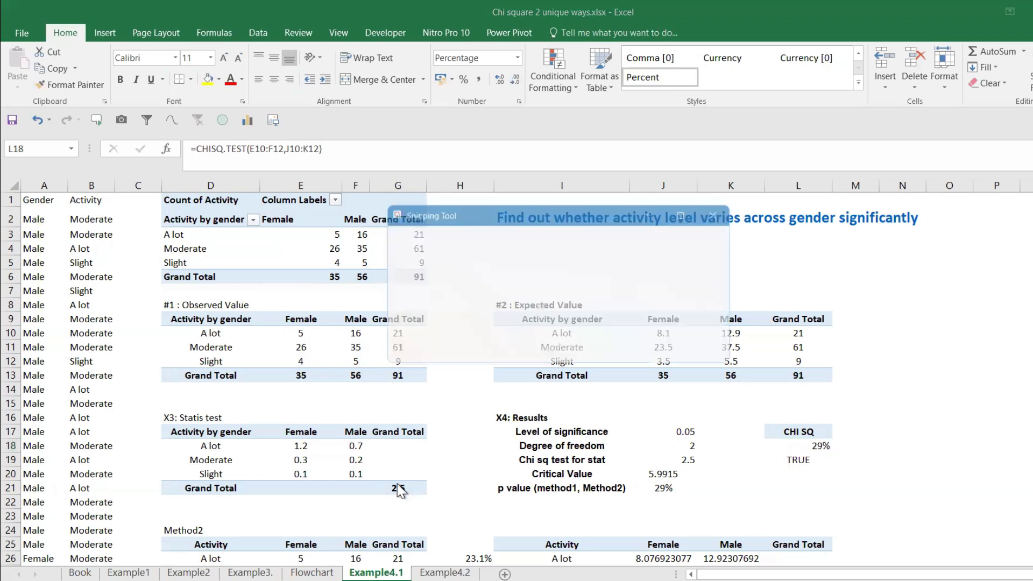
click(422, 240)
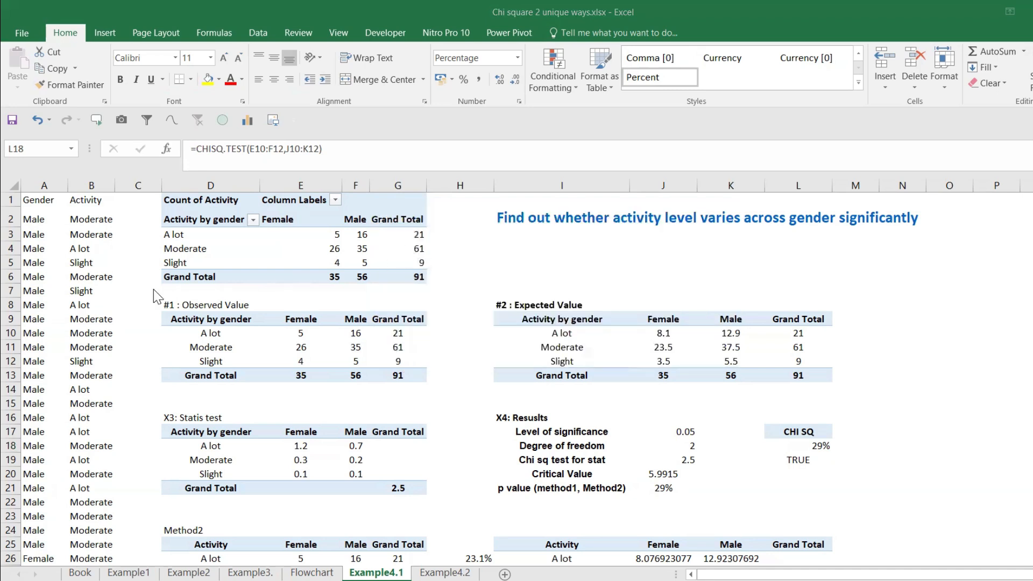
drag(154, 289, 433, 389)
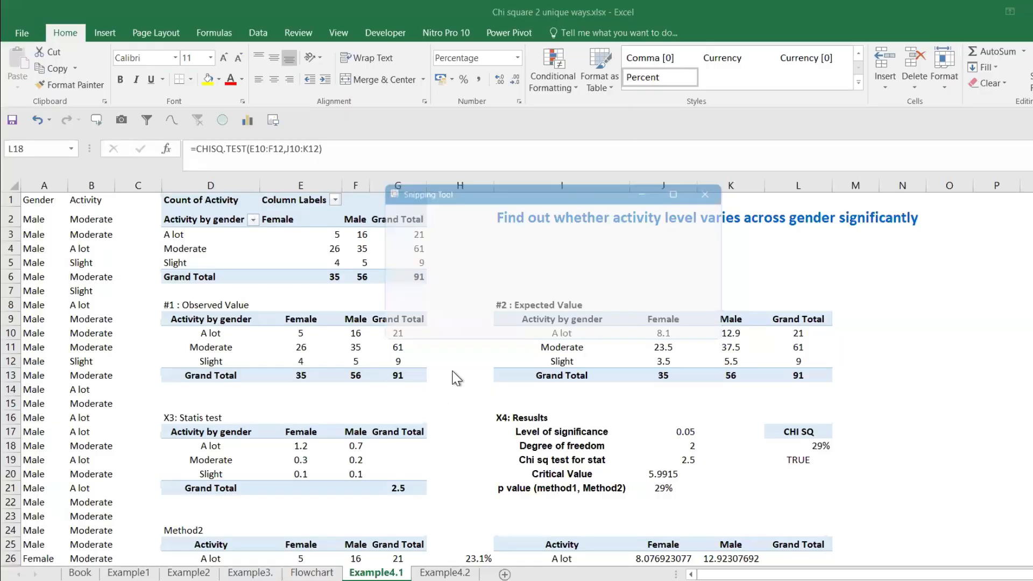
click(1009, 220)
Step: Paste the captured table picture into the Example4.2 sheet and place it beneath the blue question heading, across columns I to N
click(457, 570)
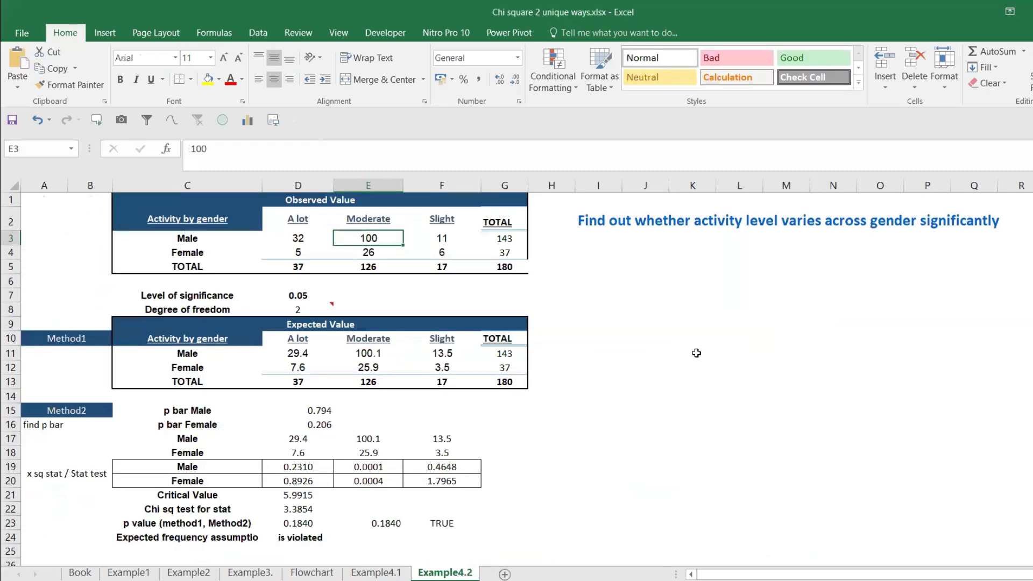
key(ctrl+v)
drag(493, 294, 755, 298)
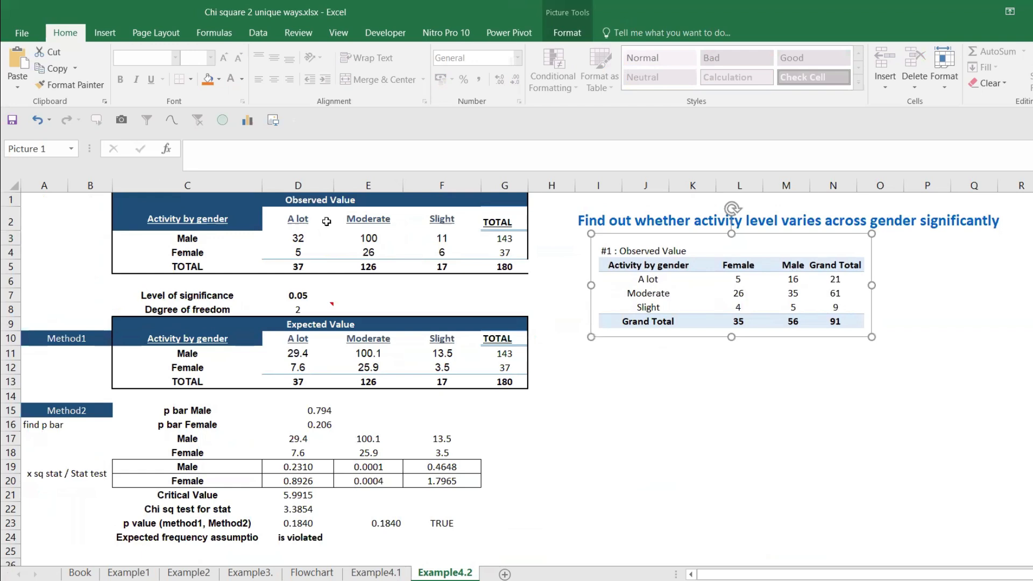
Step: Update the Observed Value table from the picture: Male A lot 16, Moderate 35, Slight 5, and Female Slight 4
drag(302, 220, 431, 219)
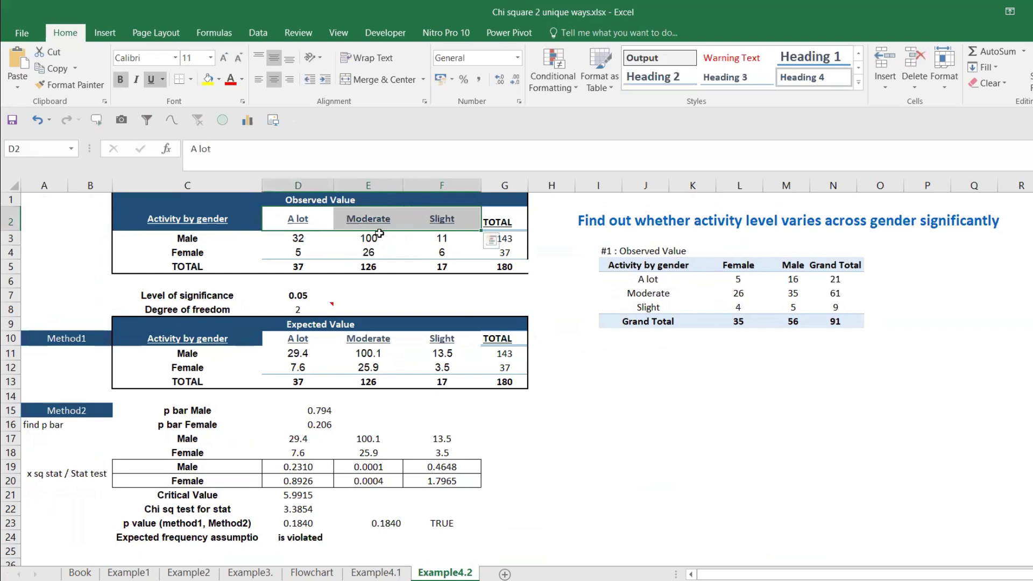
click(304, 241)
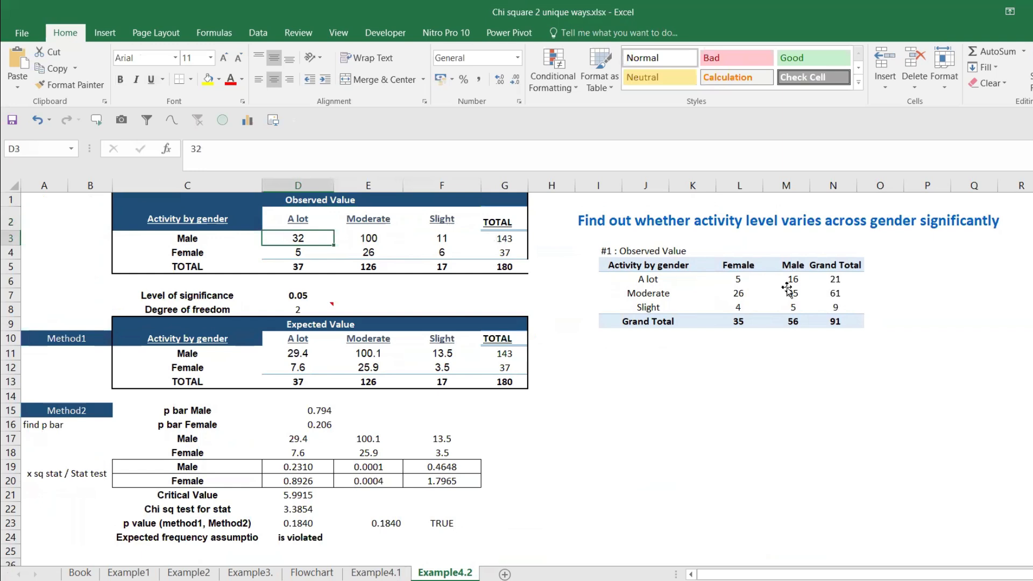
text(16)
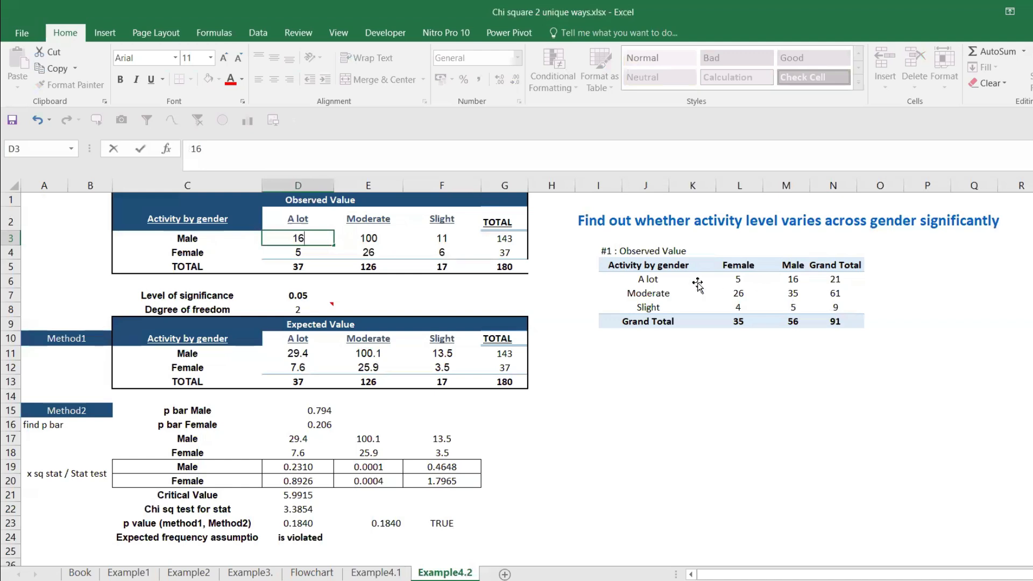
click(392, 231)
text(35)
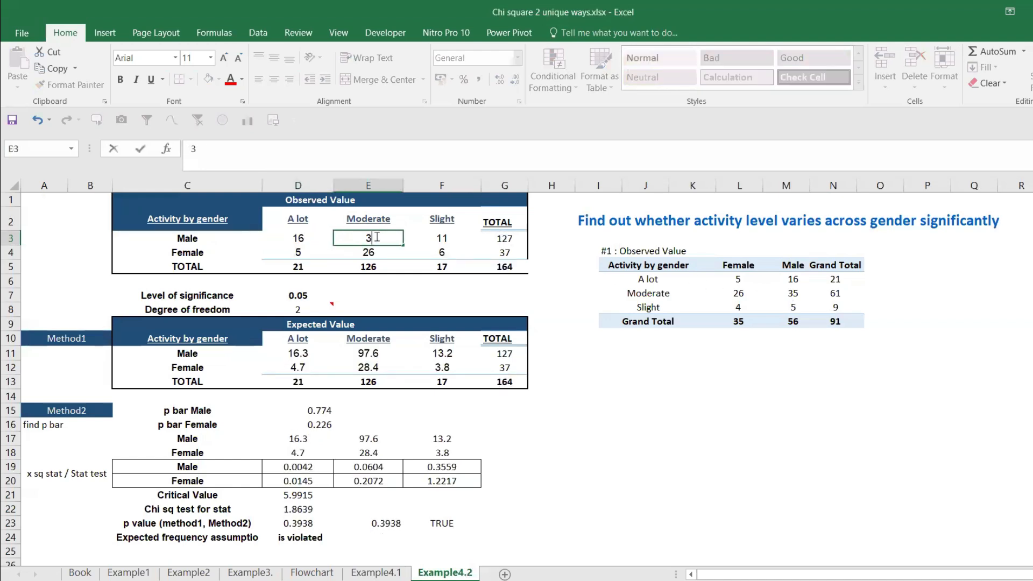
click(440, 235)
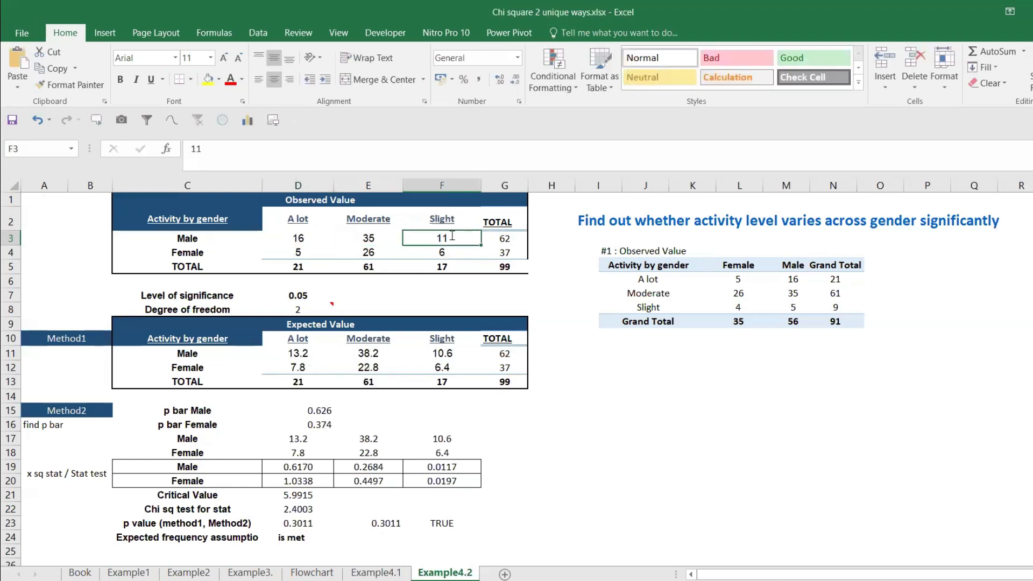
text(5)
key(Return)
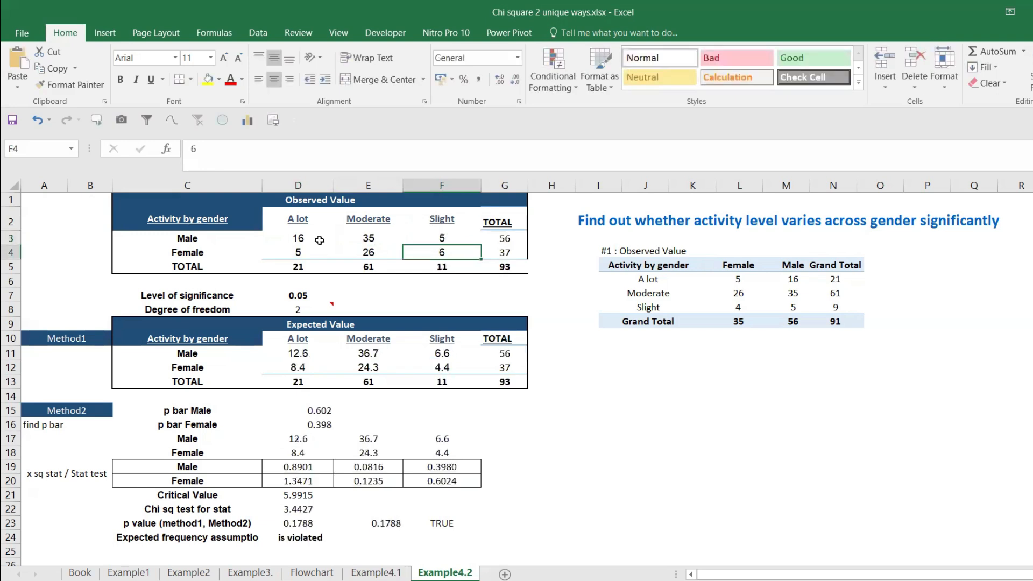
text(4)
key(Return)
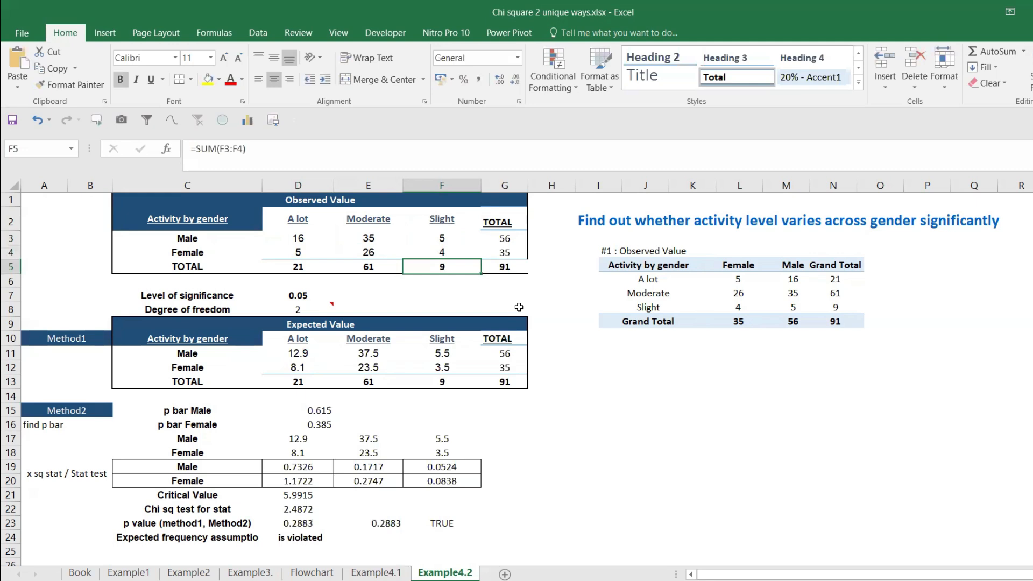
Step: Examine the Method1 expected values, the p bar formulas in D15 and D16, and the Method2 expected values in D17:F18
drag(307, 351, 478, 373)
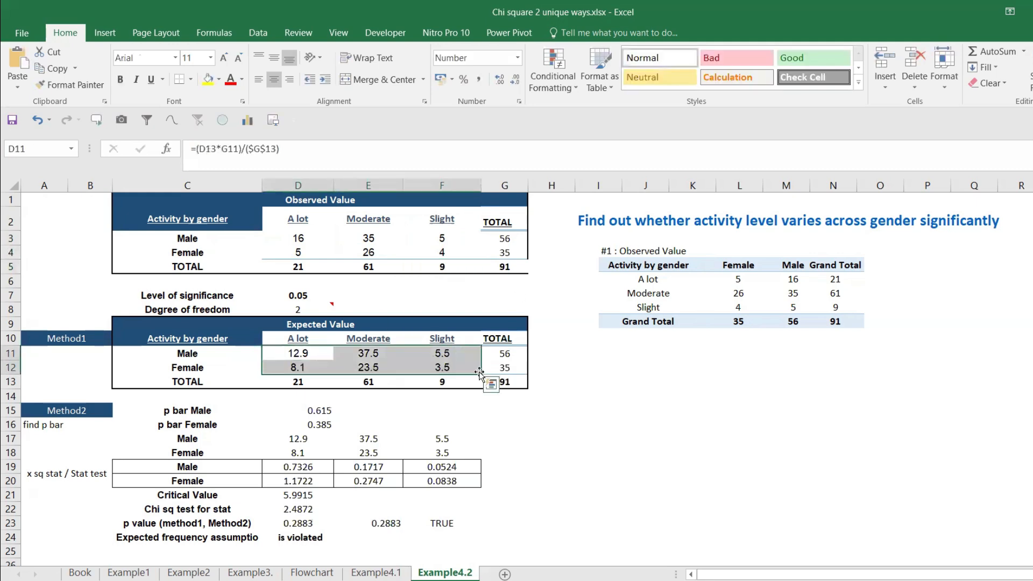
click(319, 412)
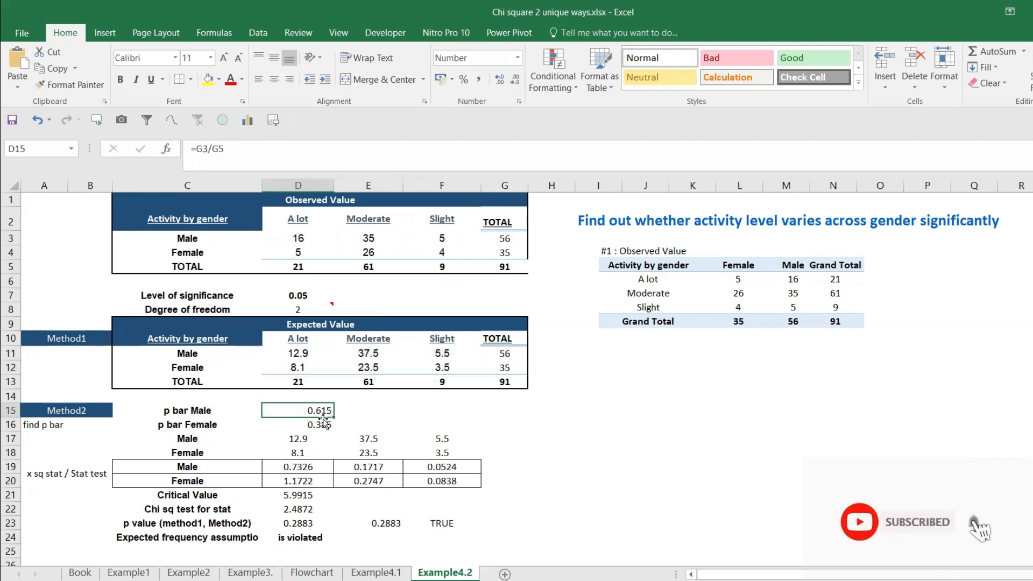
double_click(320, 409)
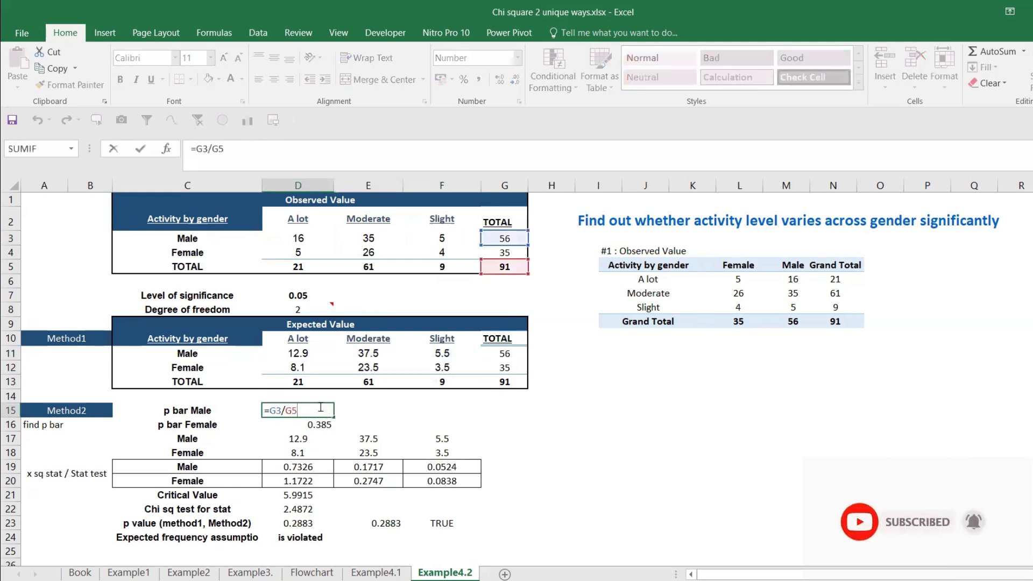
key(Escape)
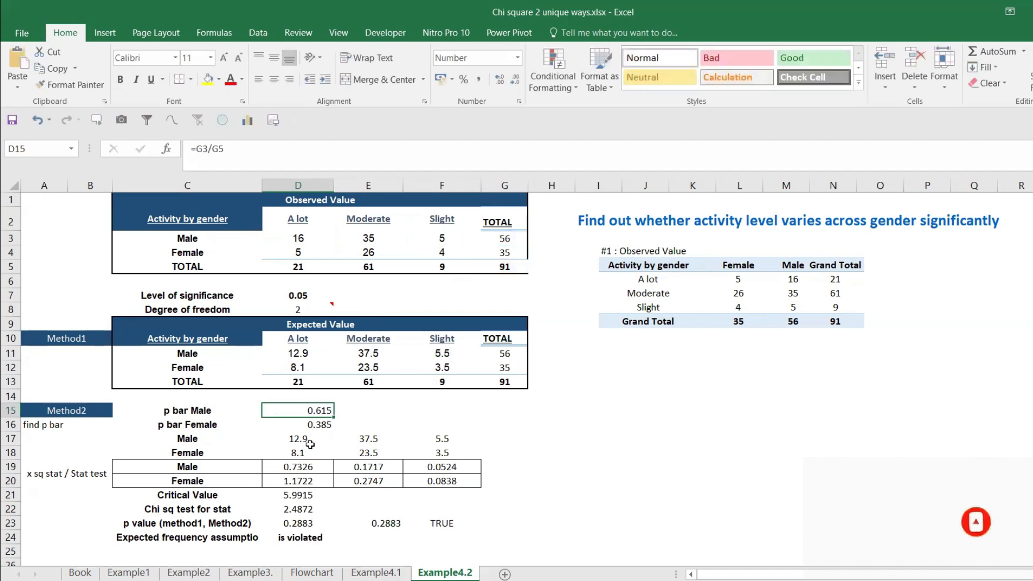
click(317, 424)
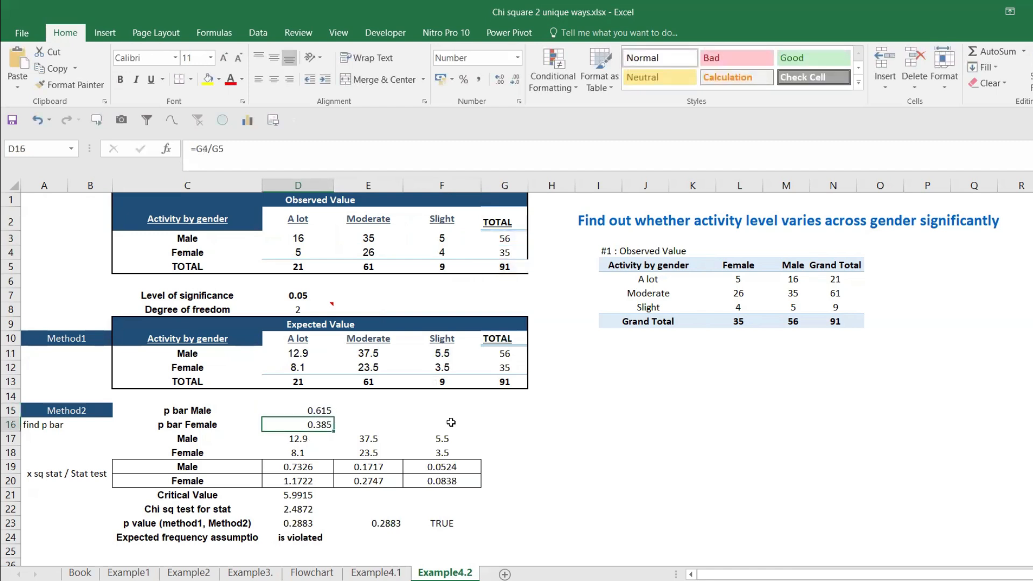
drag(295, 438, 489, 467)
click(295, 437)
drag(295, 437, 406, 455)
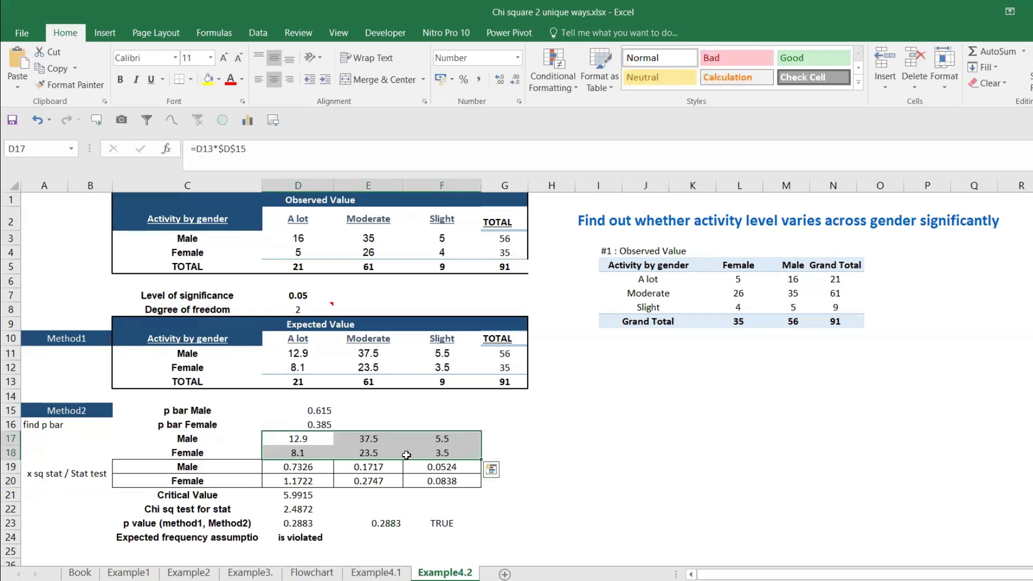
drag(303, 438, 371, 453)
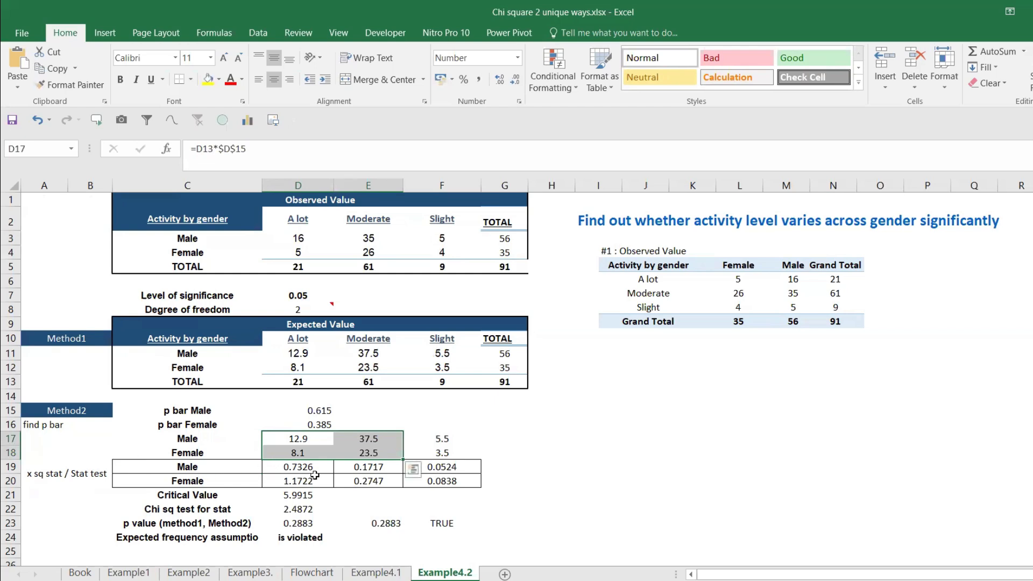
Step: Examine the stat test formulas in rows 19 and 20, the p value formula in D23 and the expected frequency assumption in D24
drag(309, 468, 441, 480)
click(297, 464)
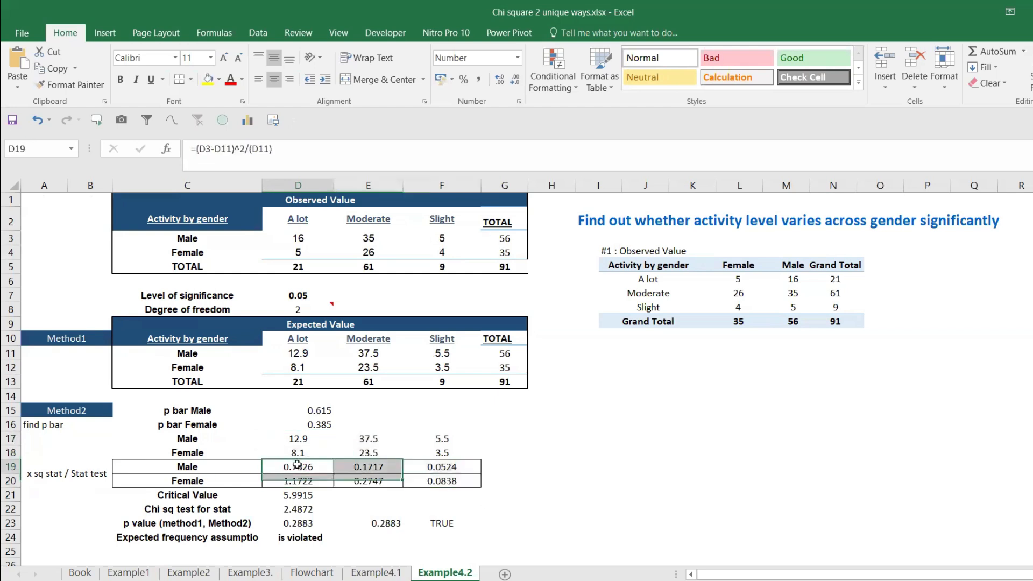
double_click(298, 466)
key(Escape)
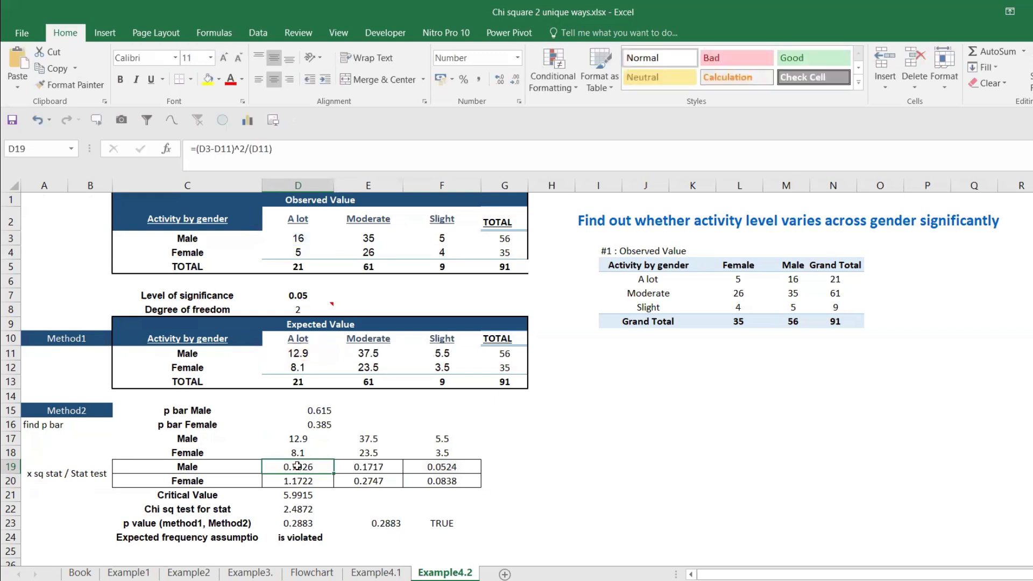
click(295, 520)
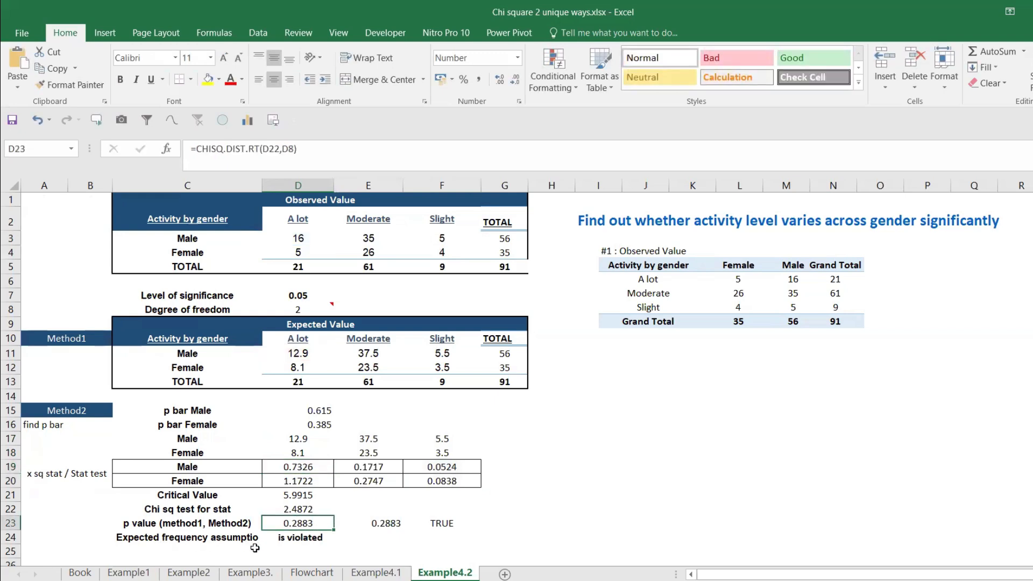
click(300, 538)
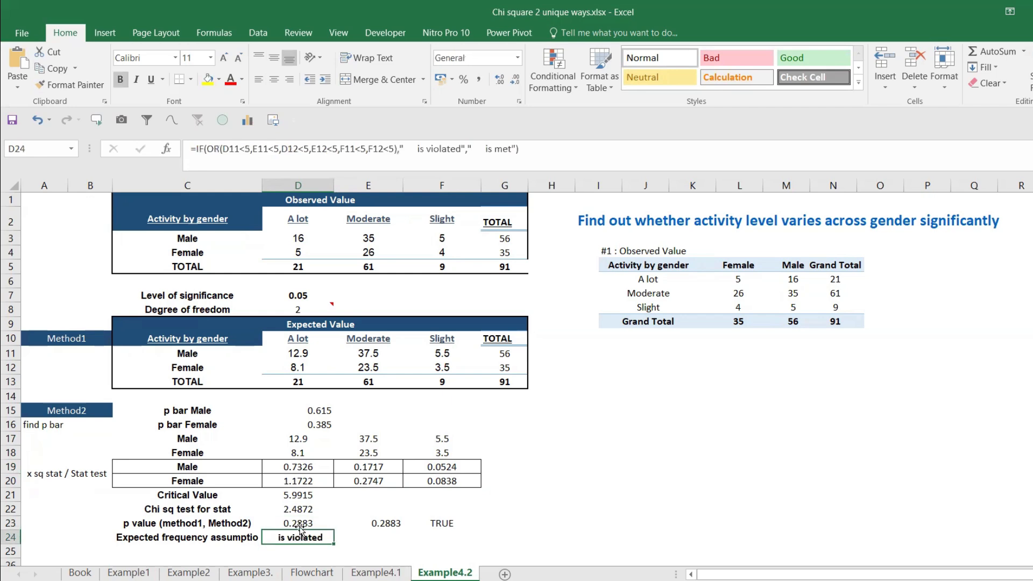
Step: Duplicate the Example4.2 sheet at the end of the workbook and rename the copy Example5
click(356, 524)
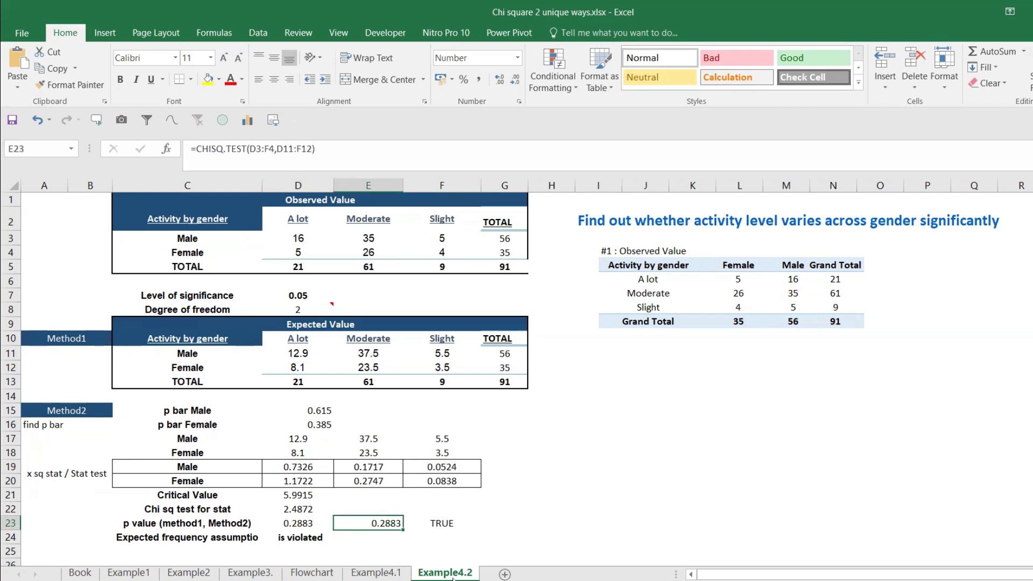
drag(450, 575, 490, 577)
right_click(506, 576)
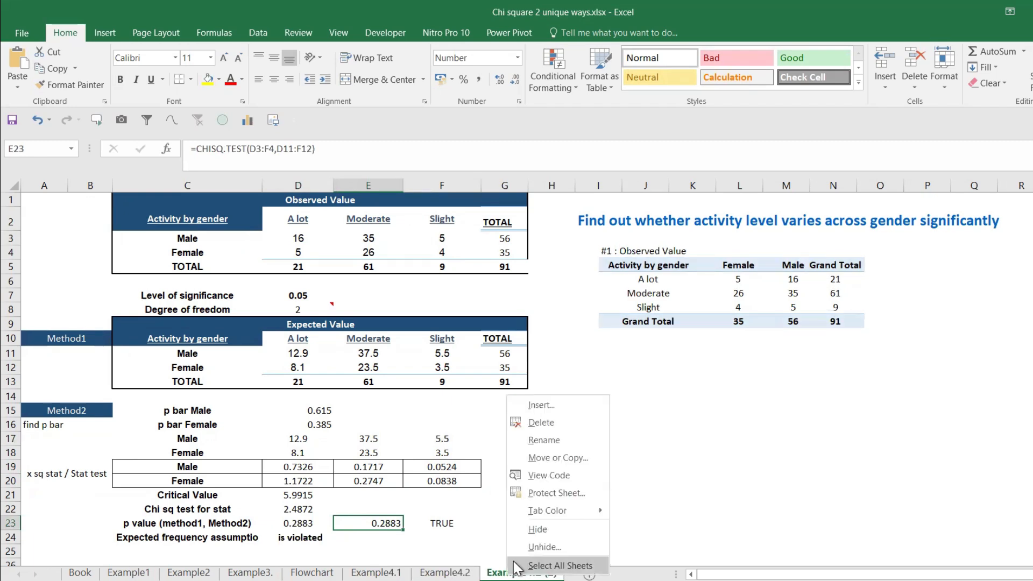
click(548, 437)
text(Example5)
key(Return)
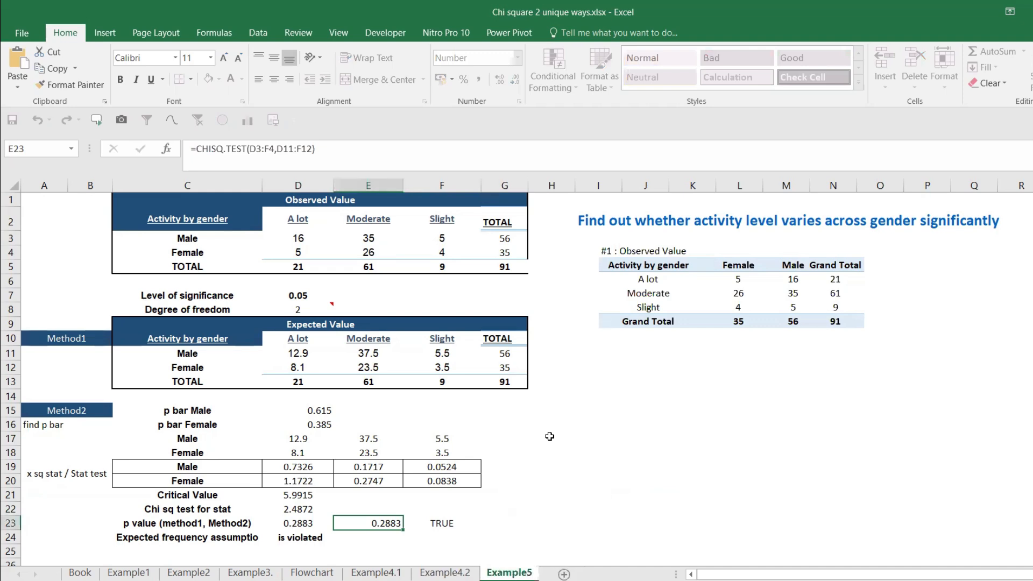
click(593, 381)
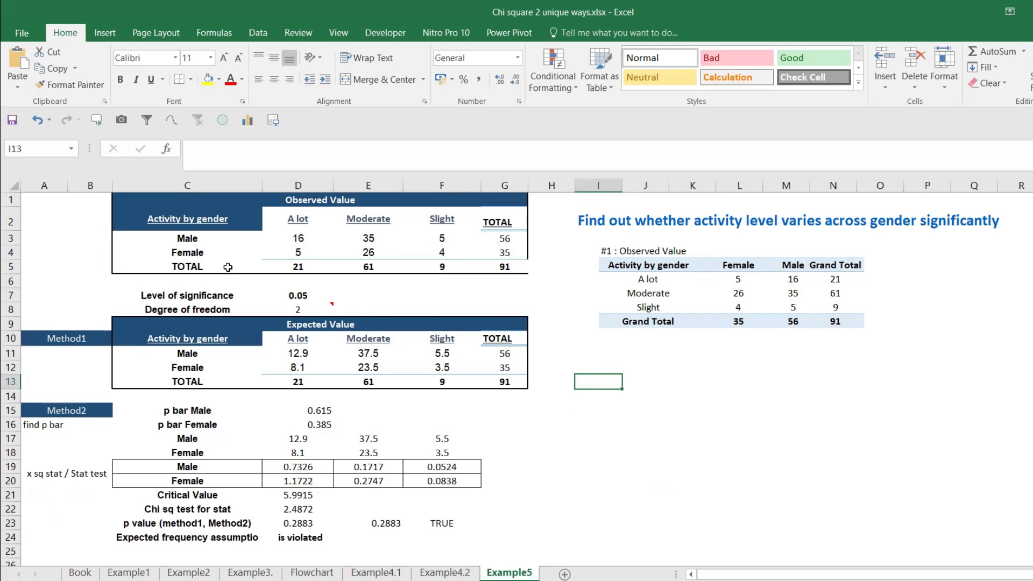
Step: Relabel the three category headers of the Observed Value table in D2:F2 as High, Medium and Low
click(297, 221)
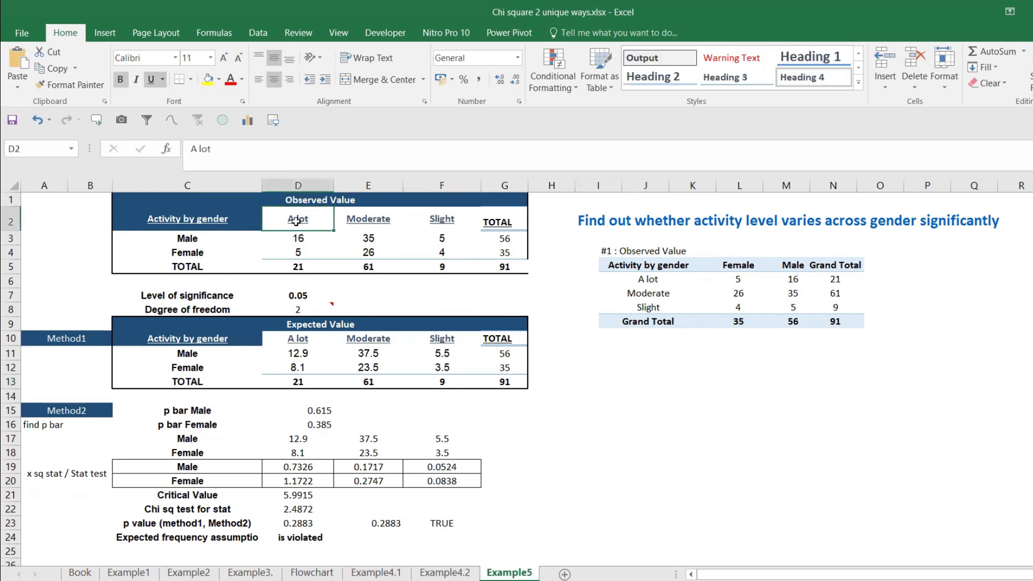
text(High)
key(Return)
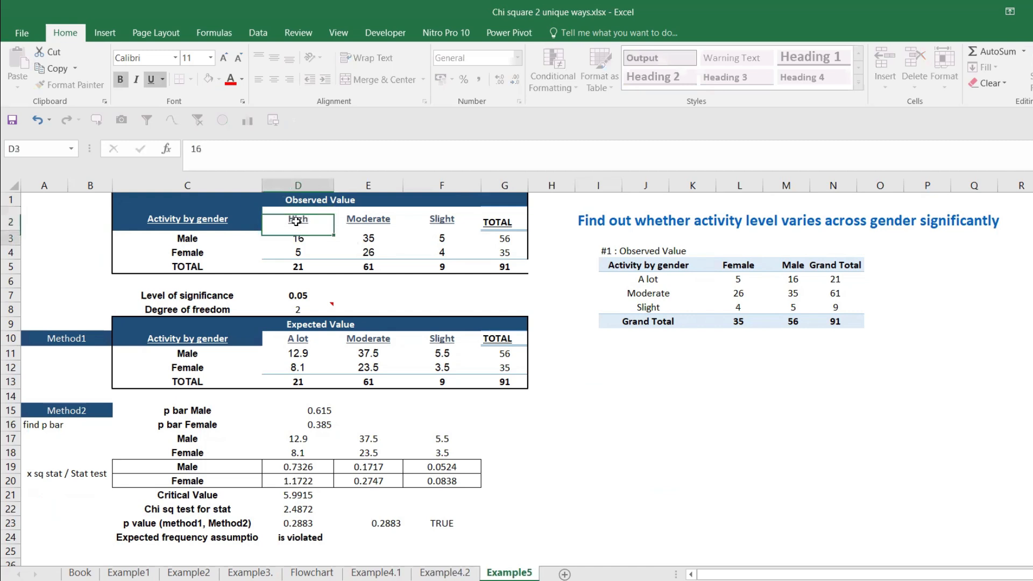
click(382, 221)
text(Medium)
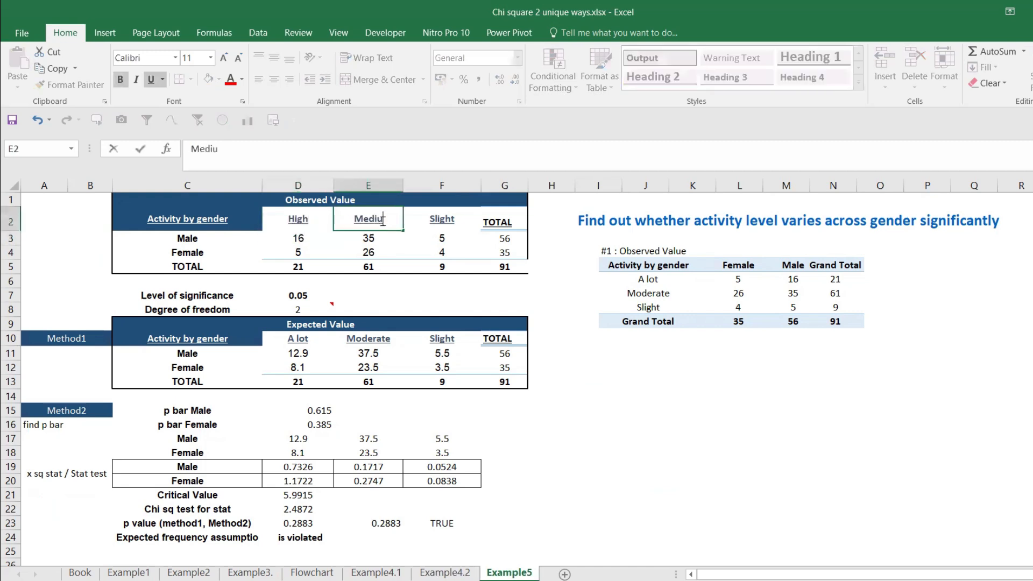
click(455, 221)
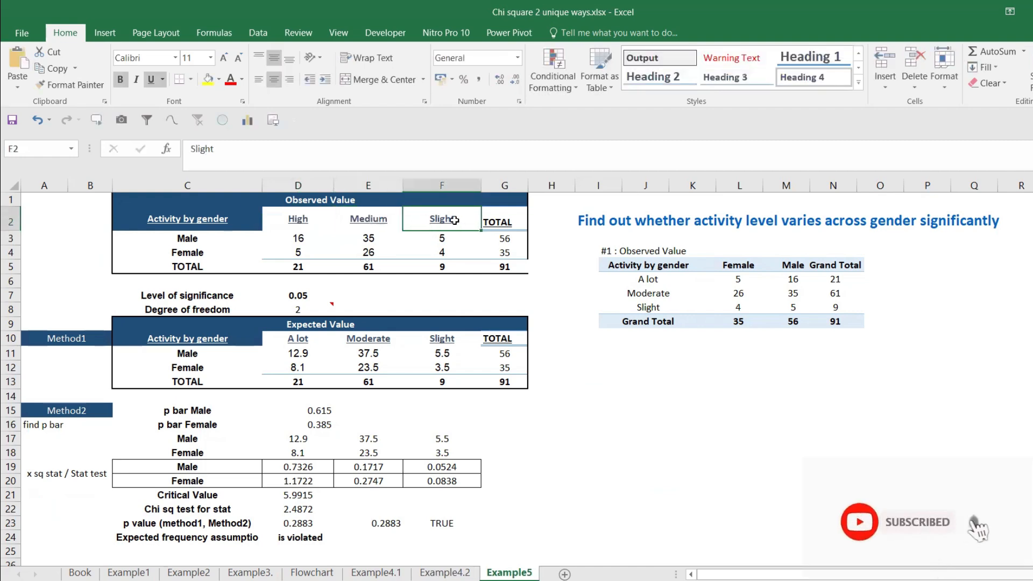
text(Low)
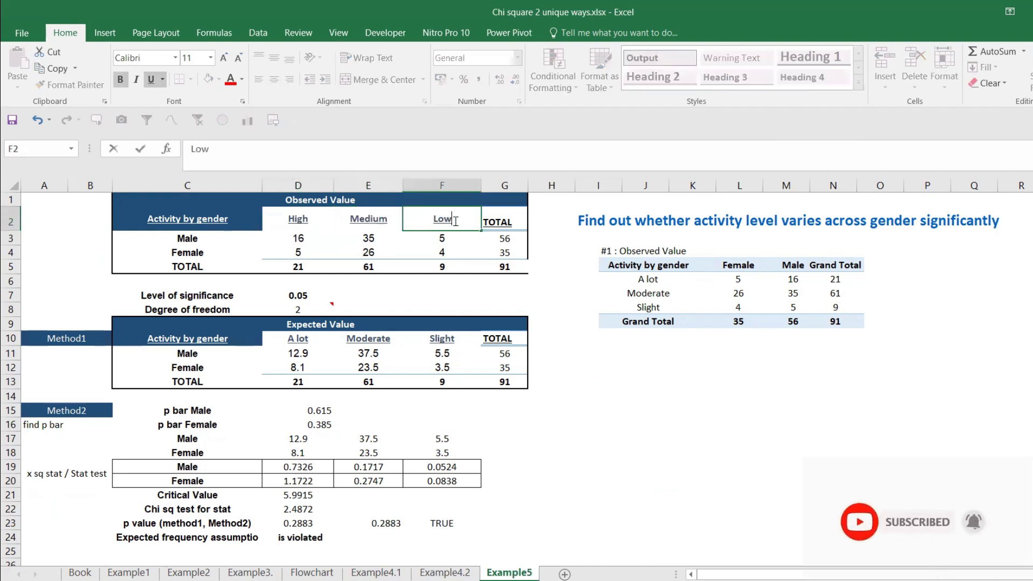
key(Return)
Step: Change the Observed Value row labels in C3 and C4 to At peak and Falling
click(219, 238)
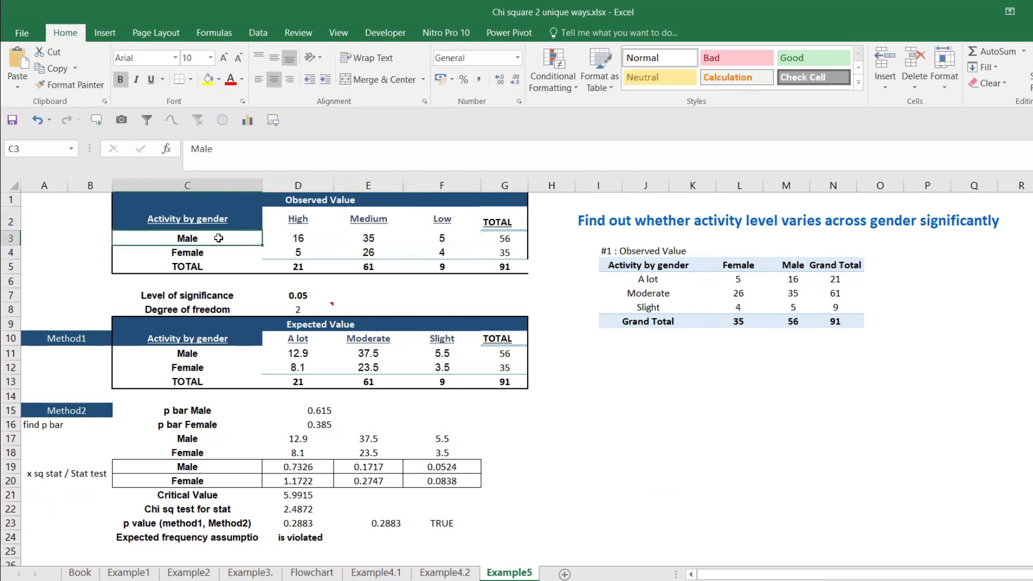
text(At peak)
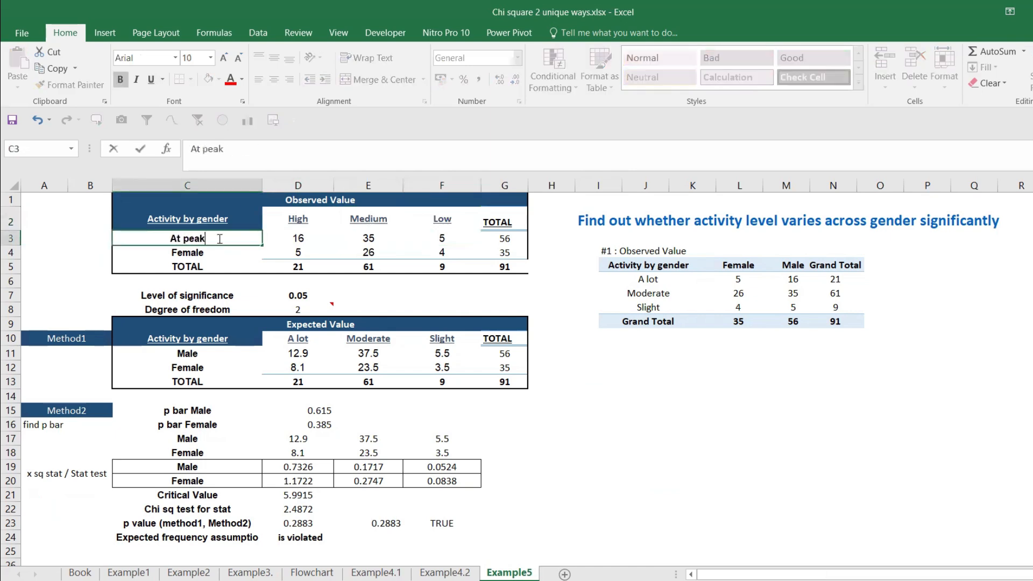
key(Return)
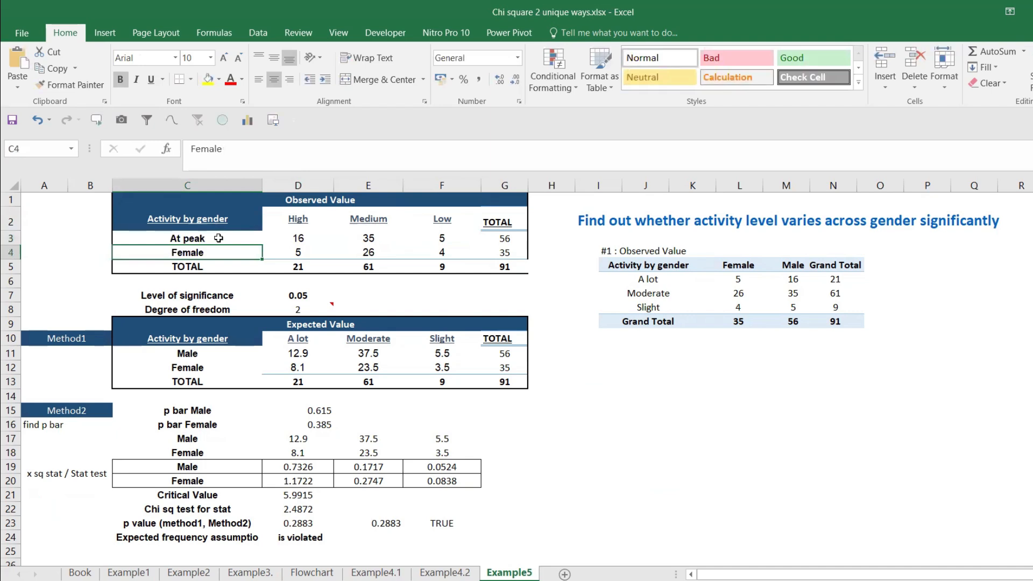
text(Falling)
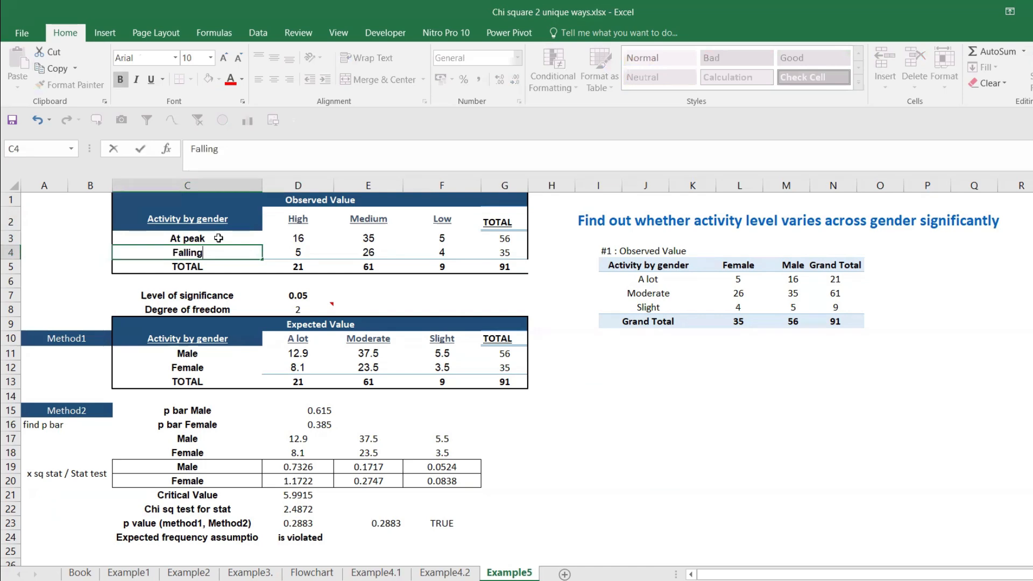
key(Return)
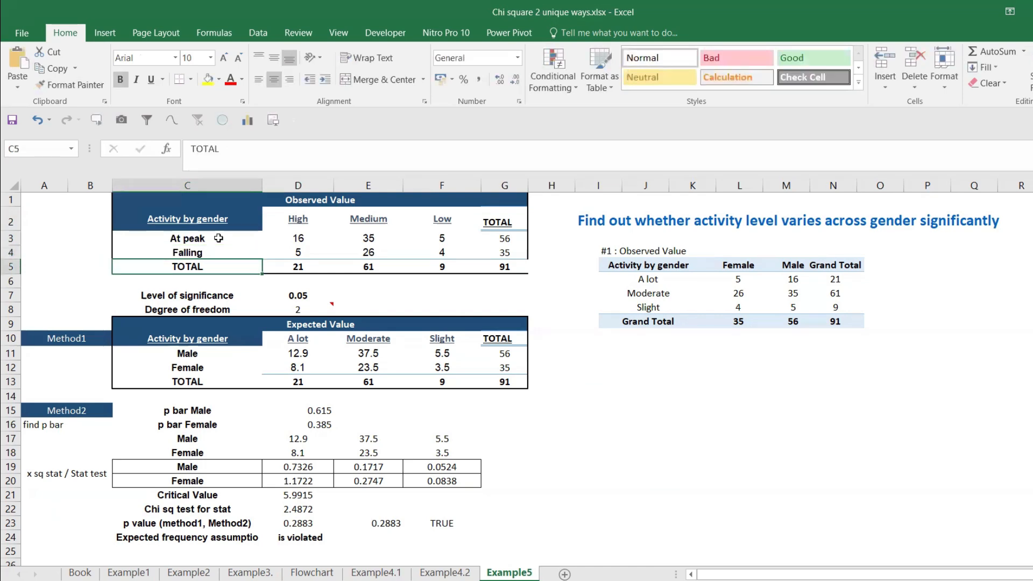
Step: Look through the earlier example sheets from Example2 to Example4.2, including the Flowchart sheet, and return to Example5
click(193, 574)
click(240, 573)
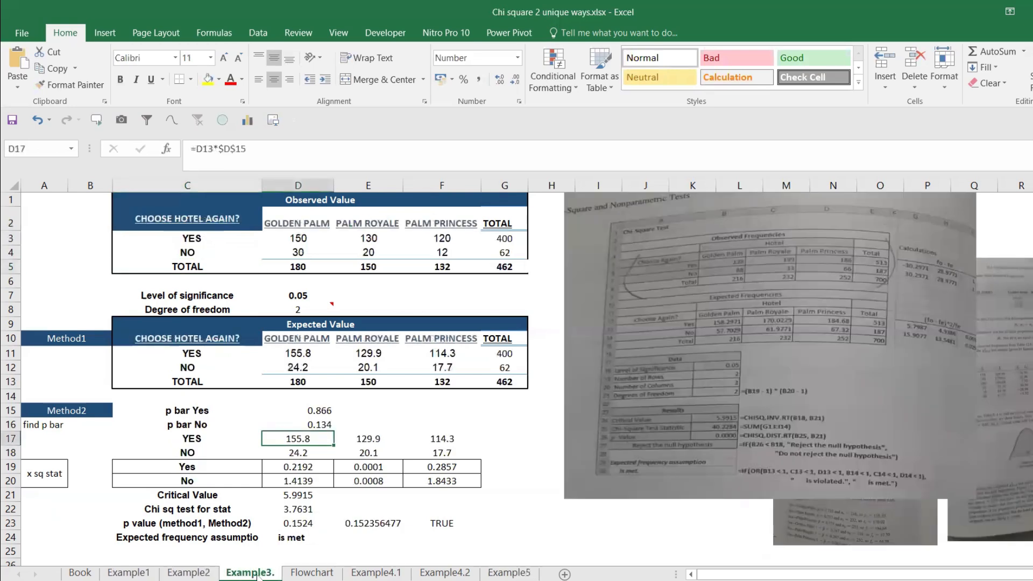
click(312, 573)
click(393, 574)
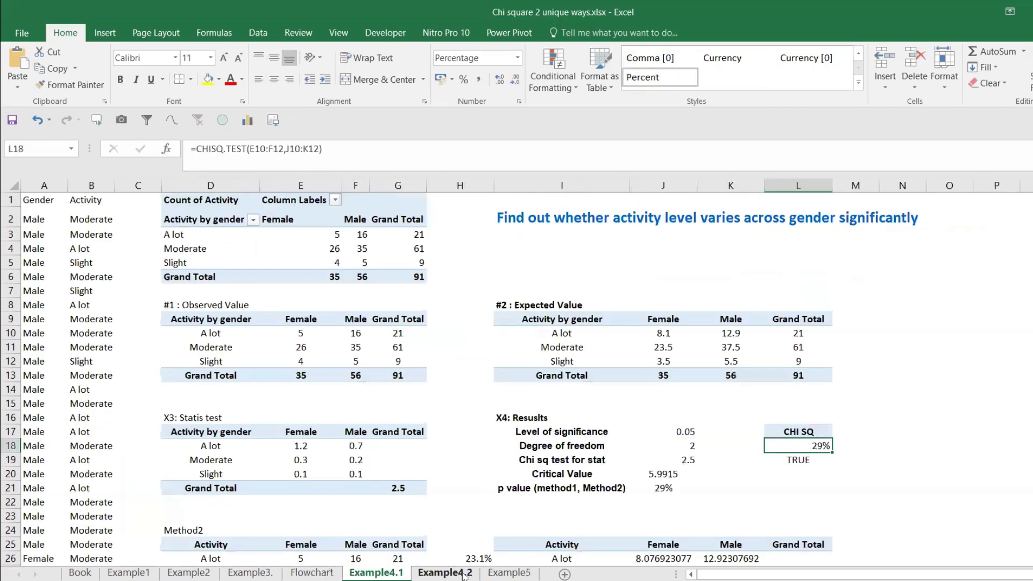
click(469, 572)
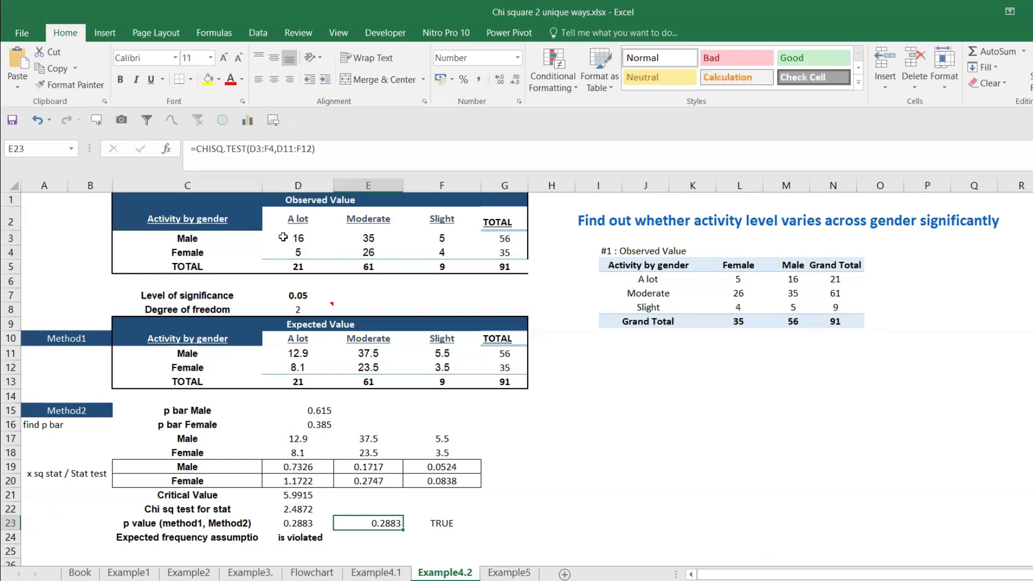
click(509, 573)
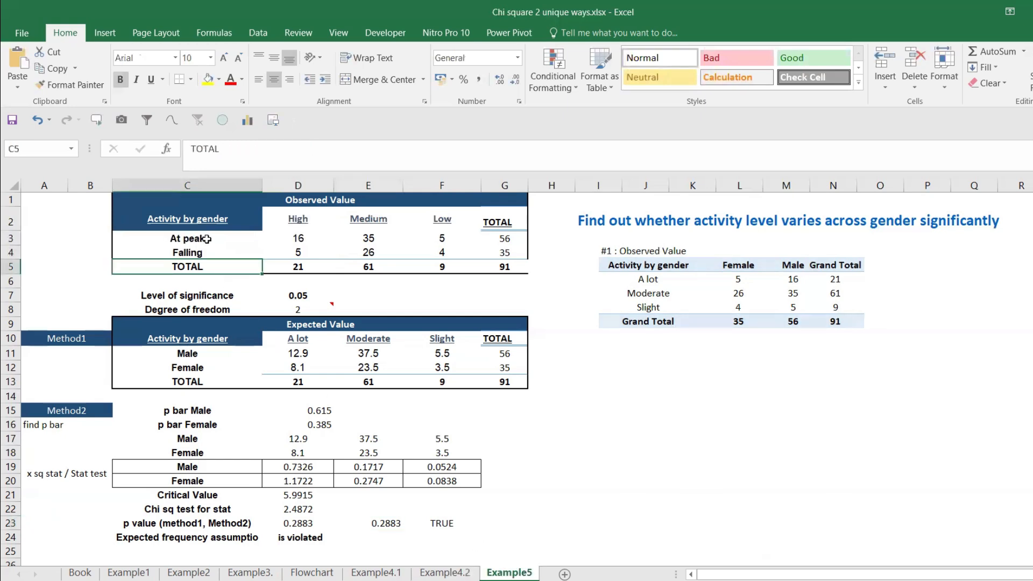
Step: Enter the observed values for the At peak row: High 20, Medium 7 and Low 3
click(299, 234)
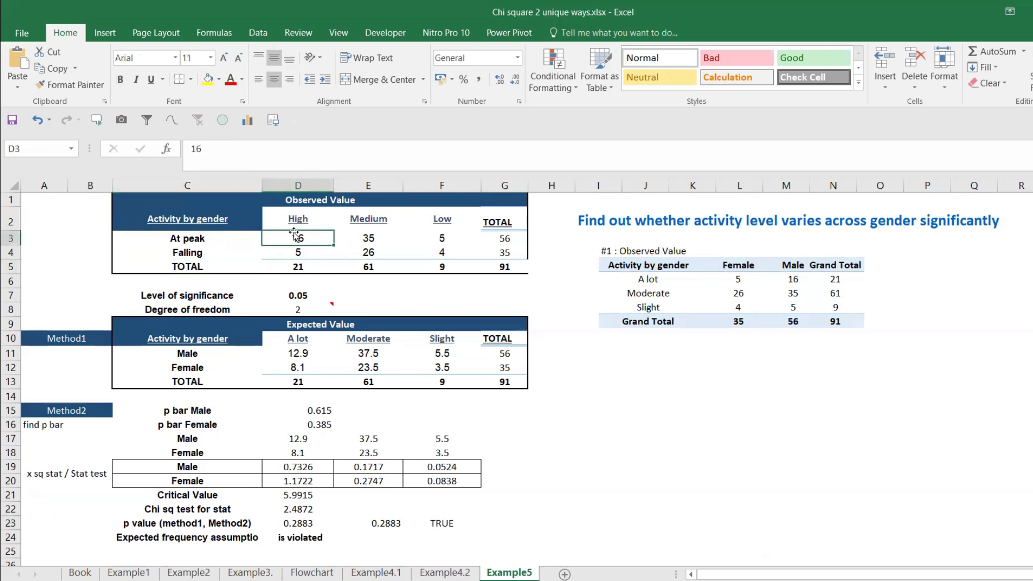
text(20)
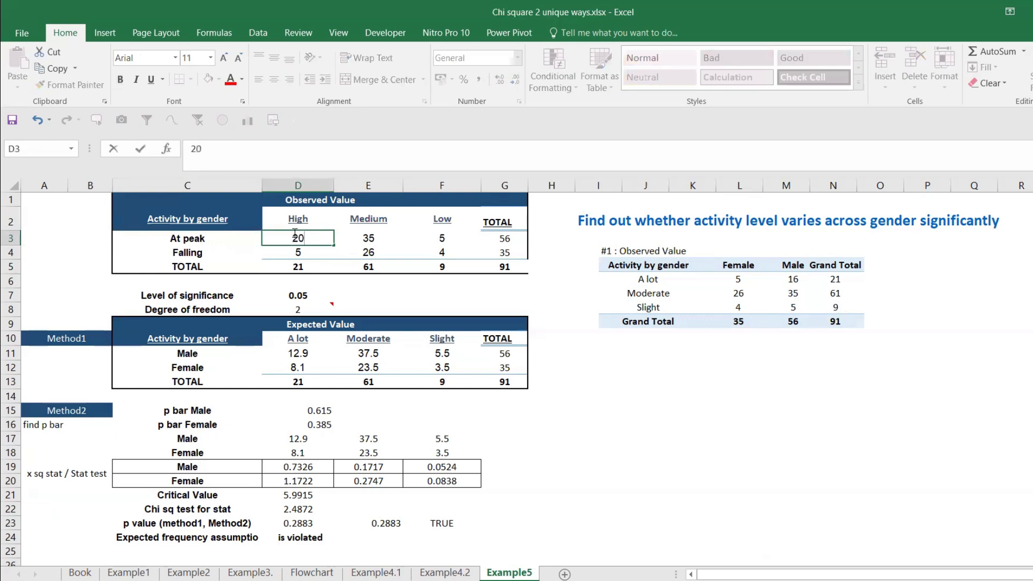
click(368, 235)
text(7)
click(438, 233)
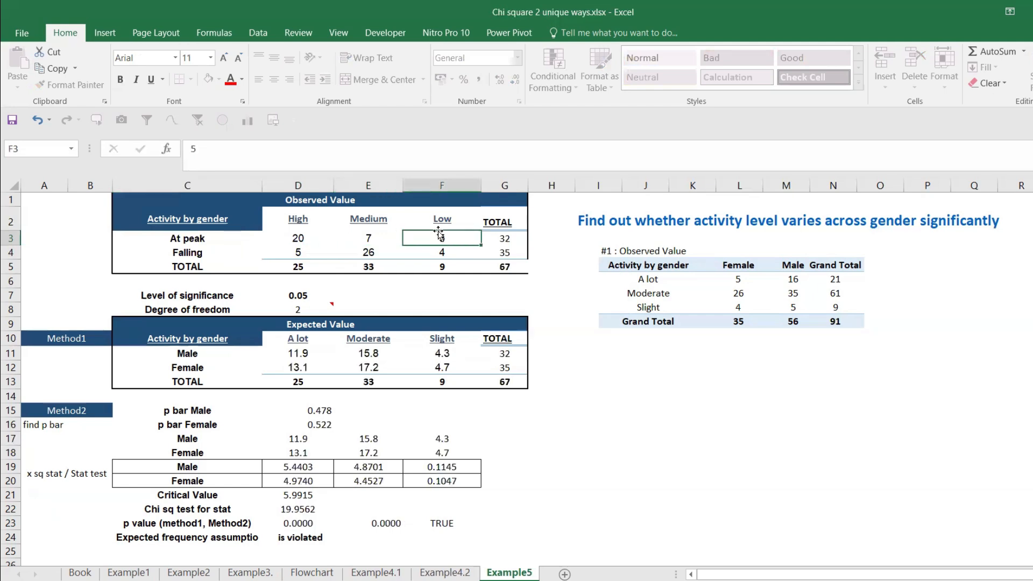
text(3)
key(Return)
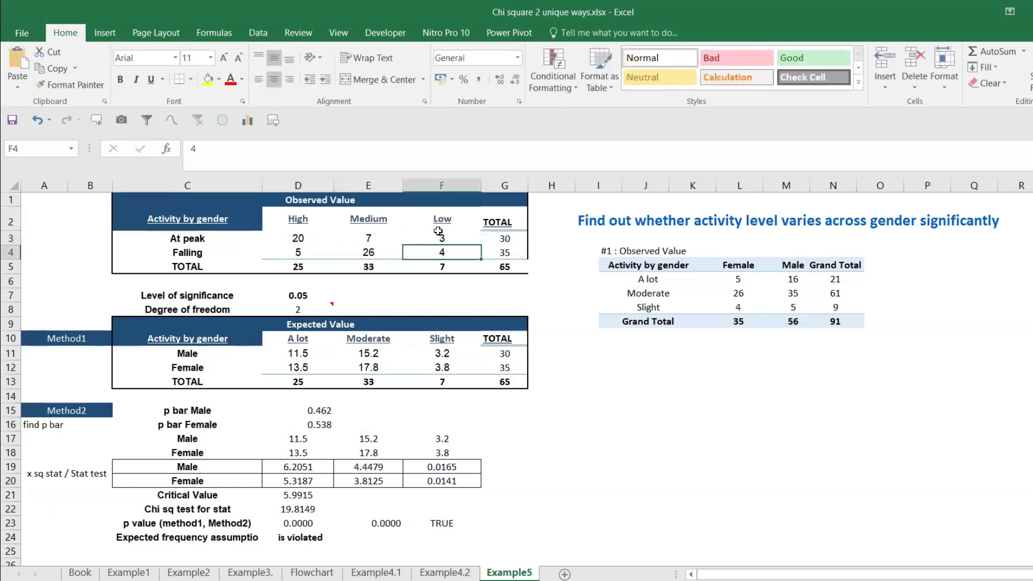
Step: Enter the observed values for the Falling row: High 30, Medium 5 and Low 5
click(283, 252)
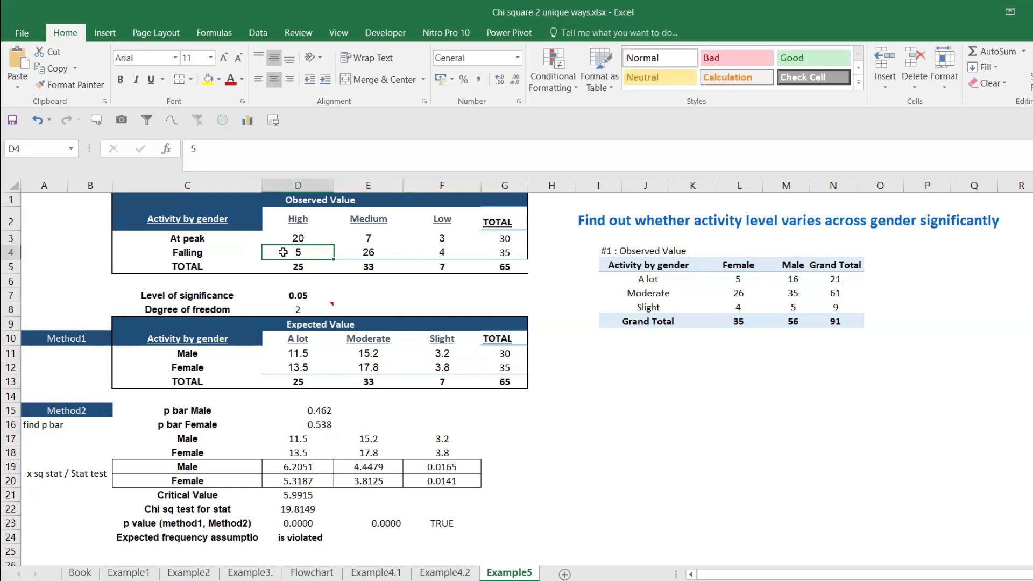
text(30)
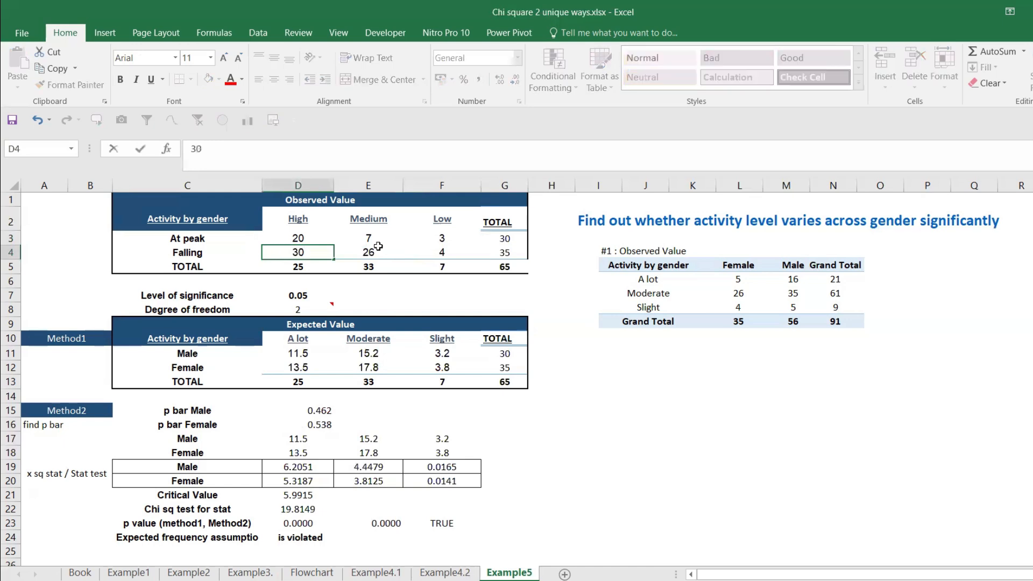
click(373, 248)
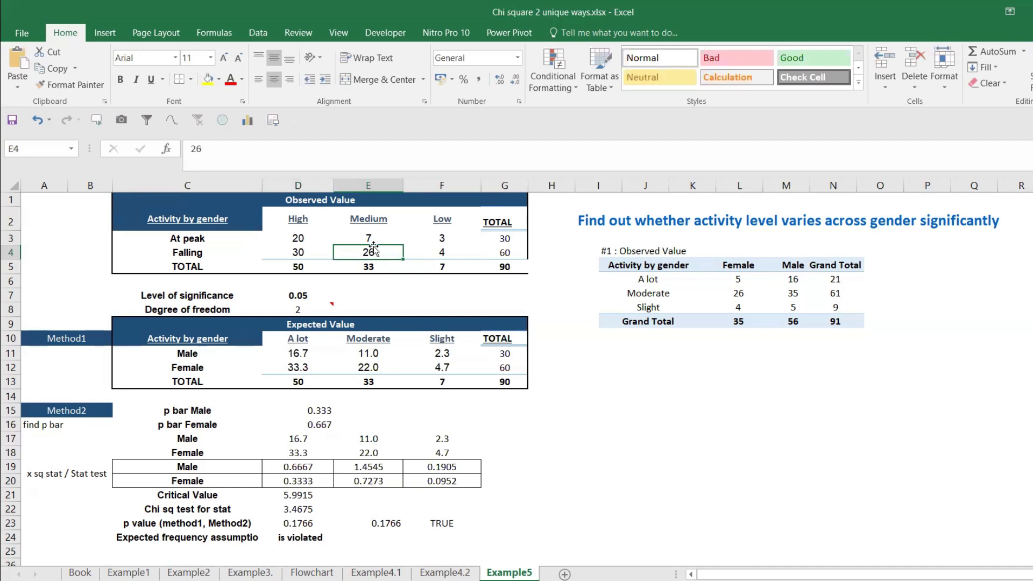
text(5)
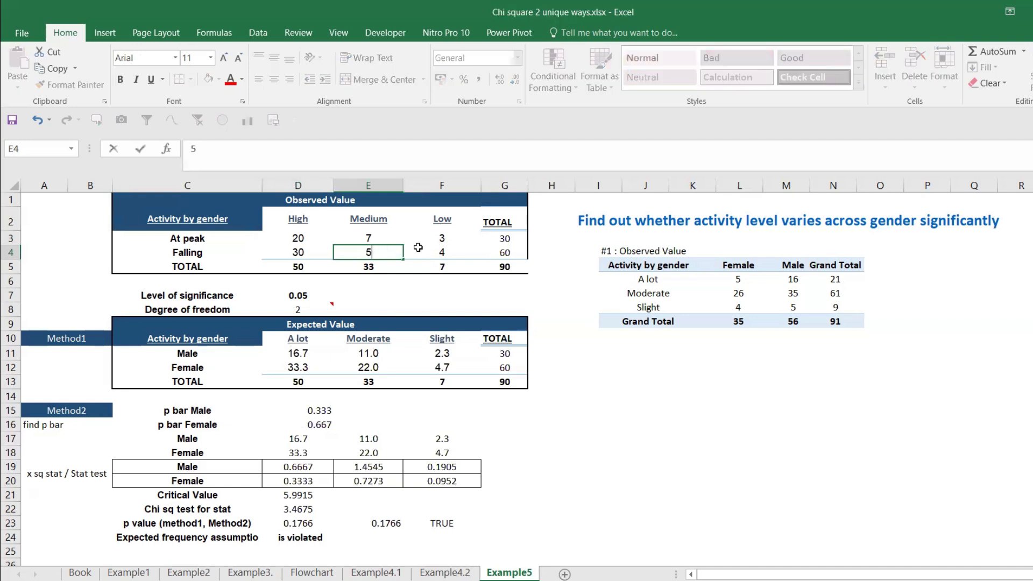
click(442, 247)
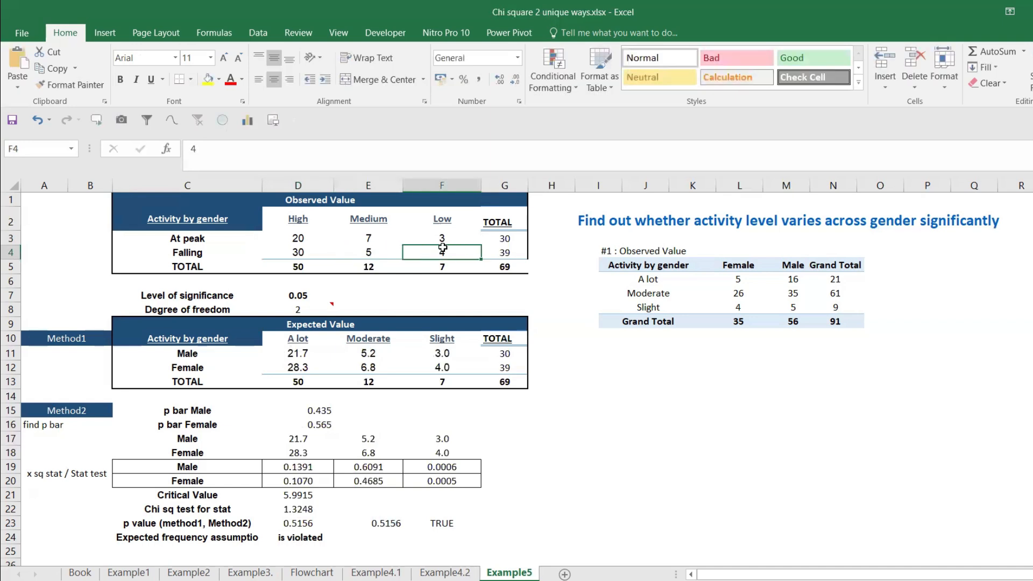
text(5)
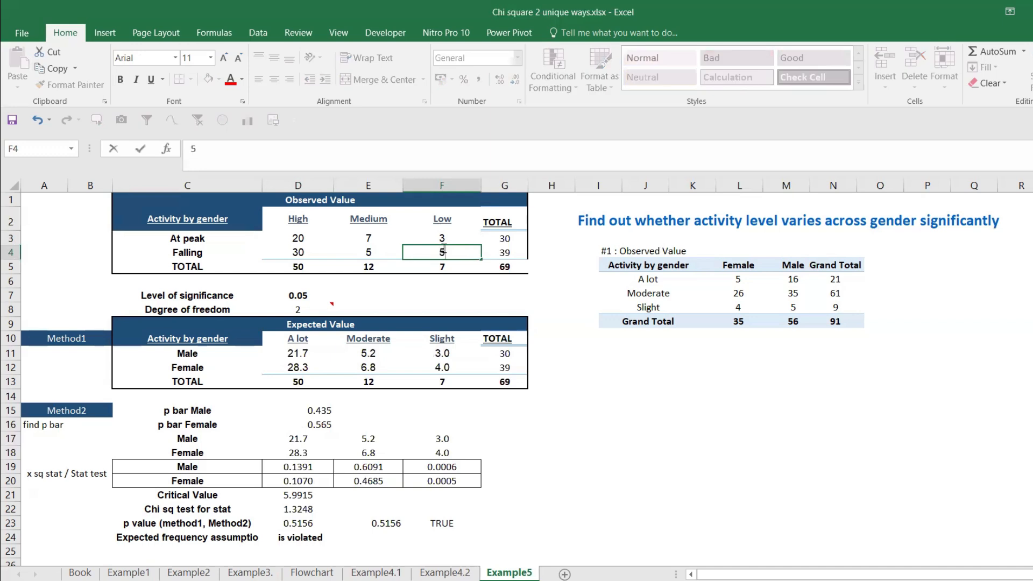
key(Return)
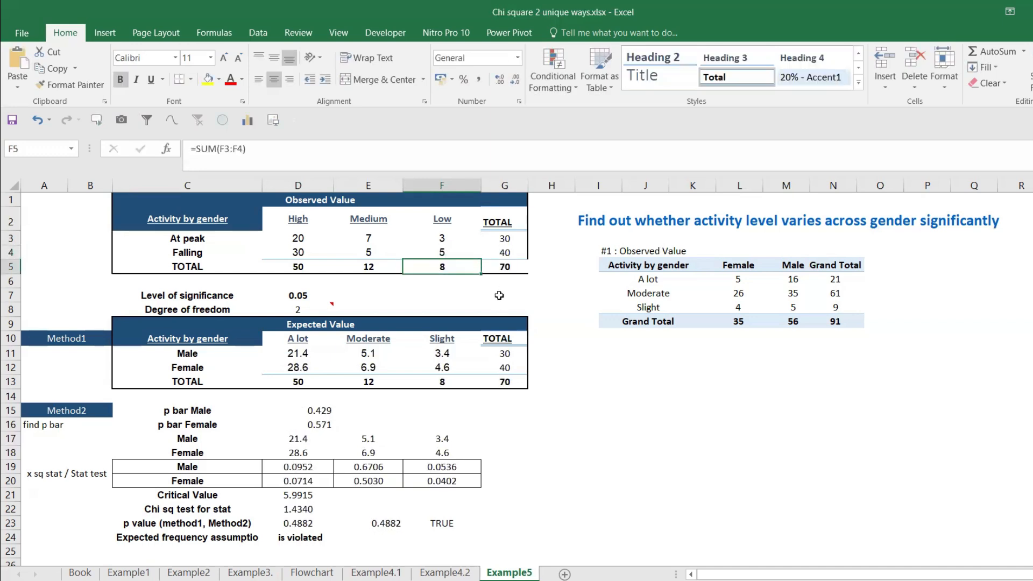
Step: Check the Method1 expected values and the p bar formula in D15, and relabel C15 as p bar Peak
drag(301, 353, 436, 369)
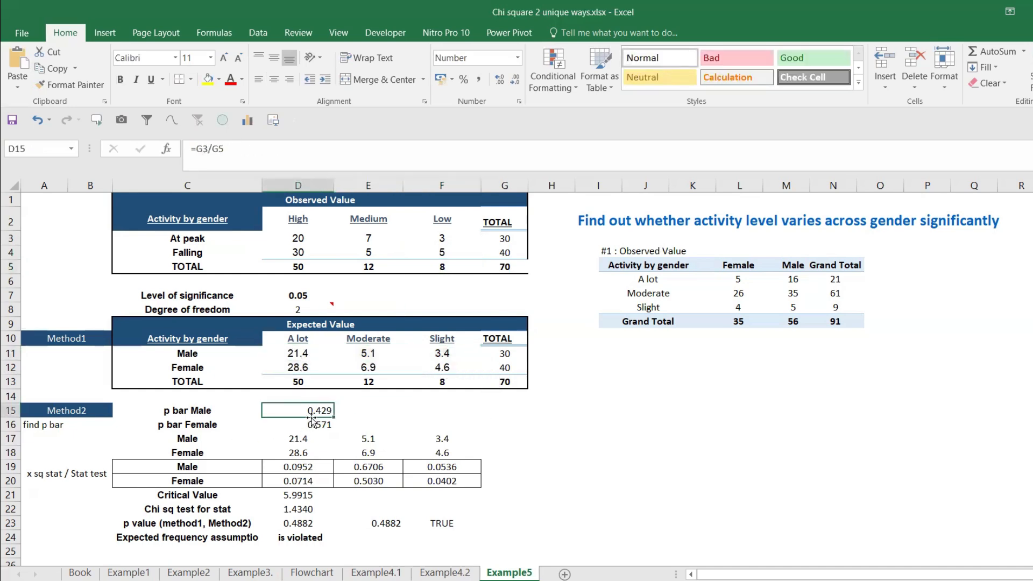
click(210, 408)
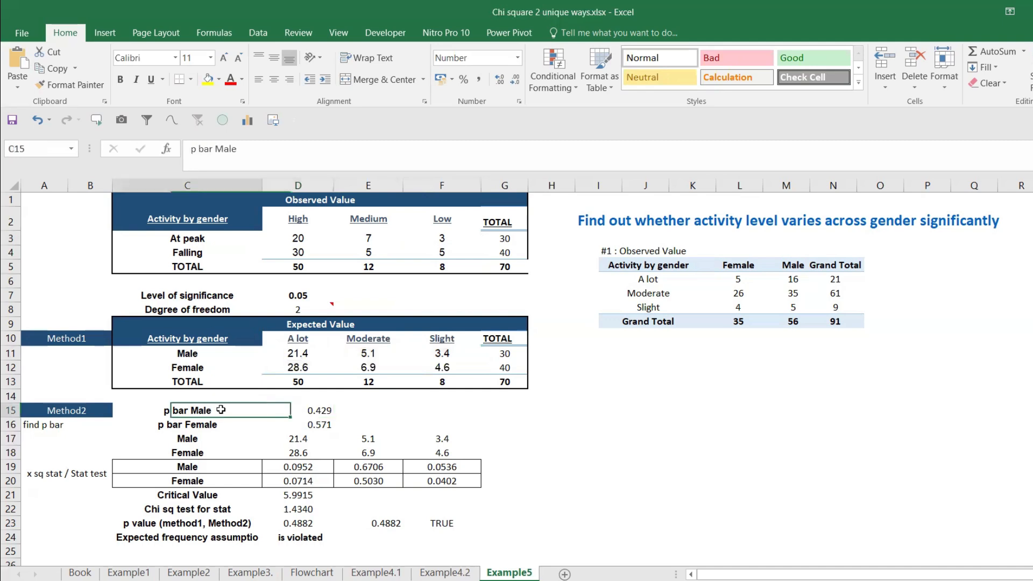
double_click(221, 410)
key(BackSpace)
key(BackSpace)
key(BackSpace)
key(BackSpace)
text(Peak)
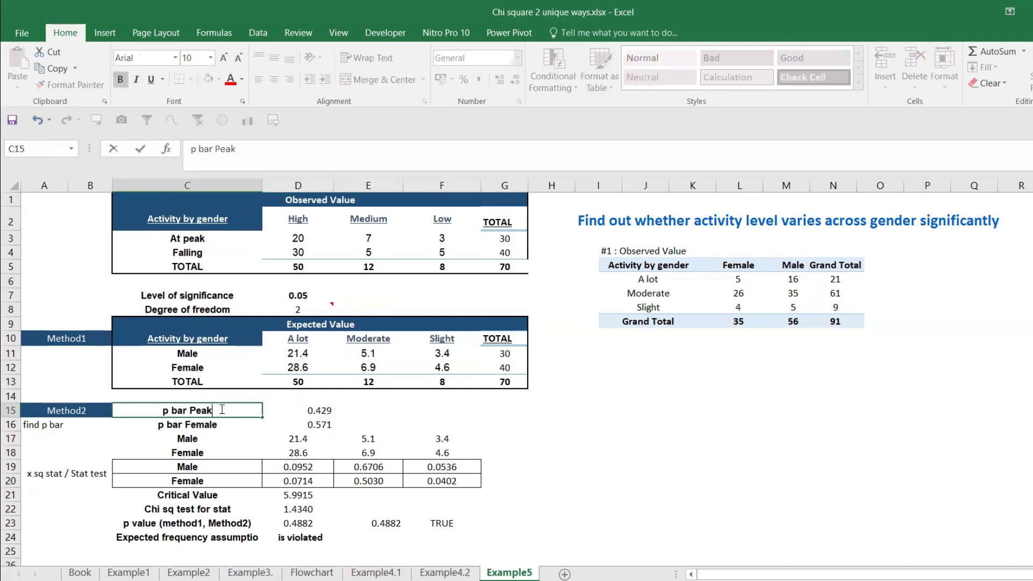
key(ctrl+Return)
key(Return)
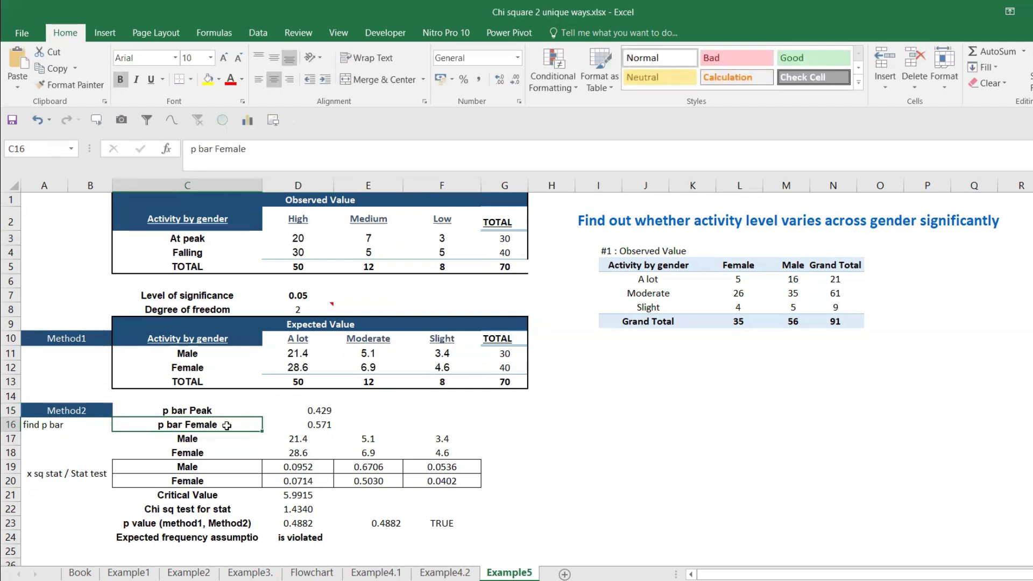
Step: Relabel the second p bar row in C16 as p bar falling
double_click(225, 425)
key(BackSpace)
key(BackSpace)
key(BackSpace)
key(BackSpace)
key(BackSpace)
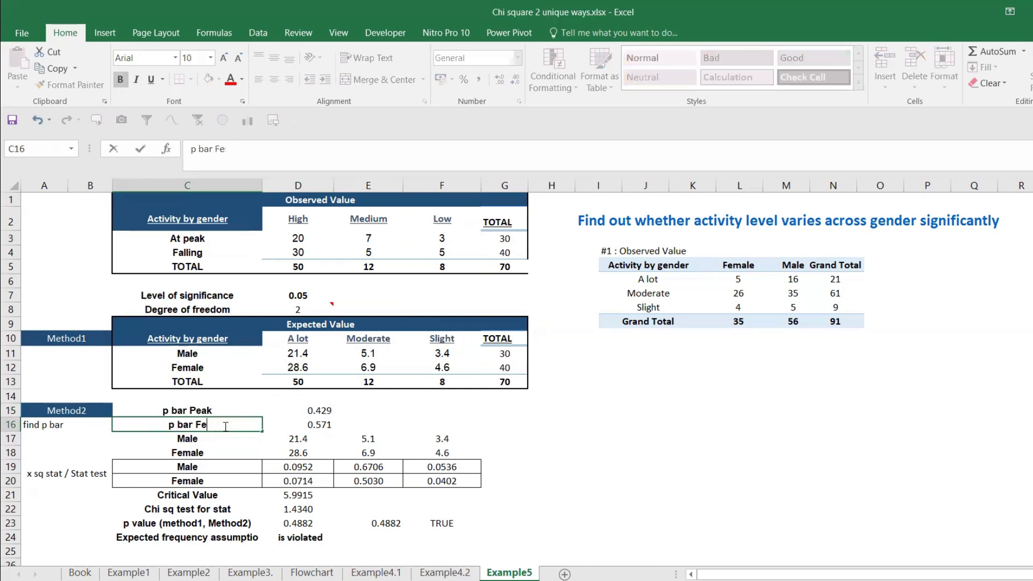
key(BackSpace)
text(falling)
key(Return)
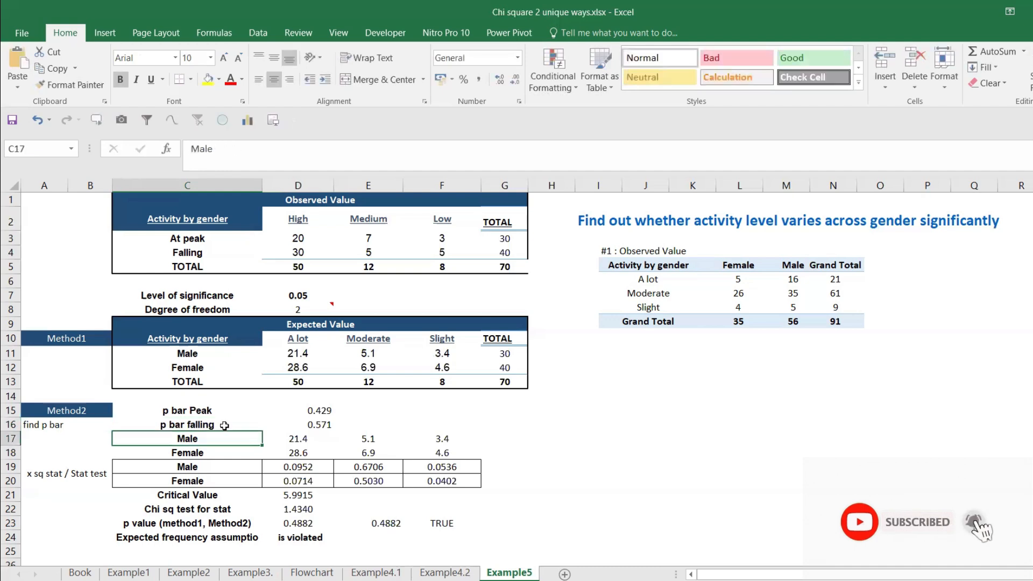
Step: Set the level of significance in D7 to 0.1 and check the p value formula in D23
click(302, 425)
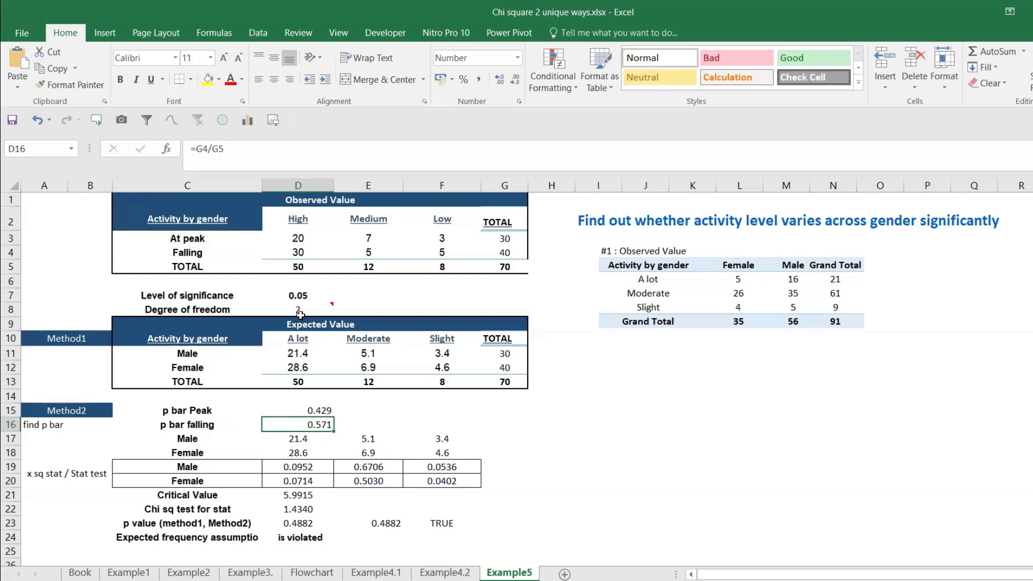
click(304, 295)
text(0.1)
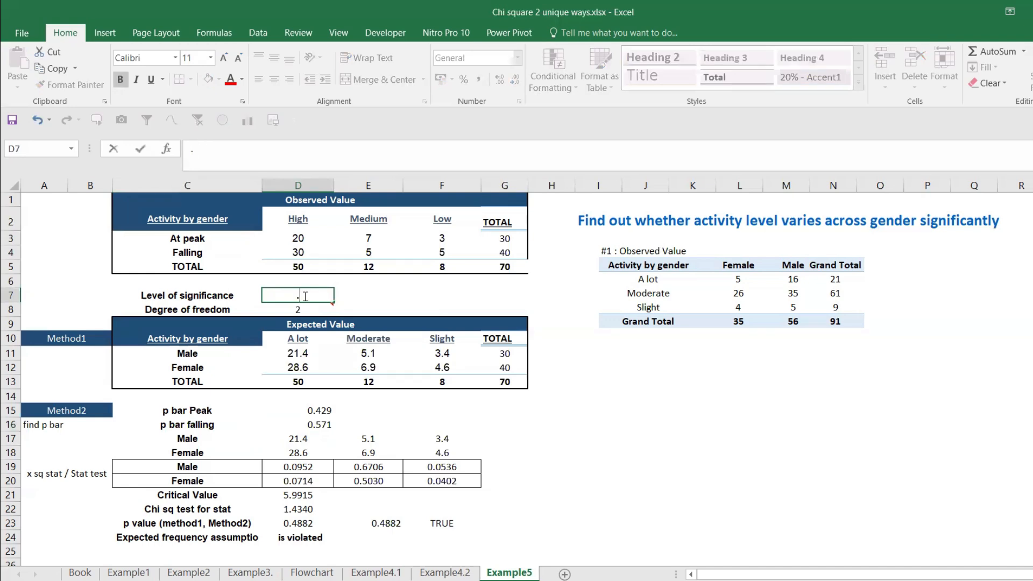
key(Return)
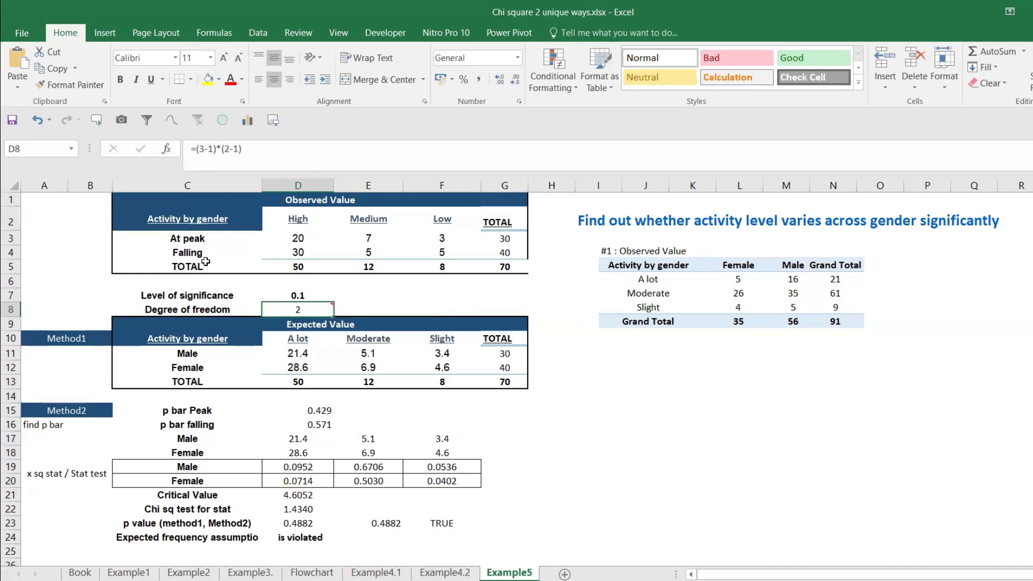
click(314, 525)
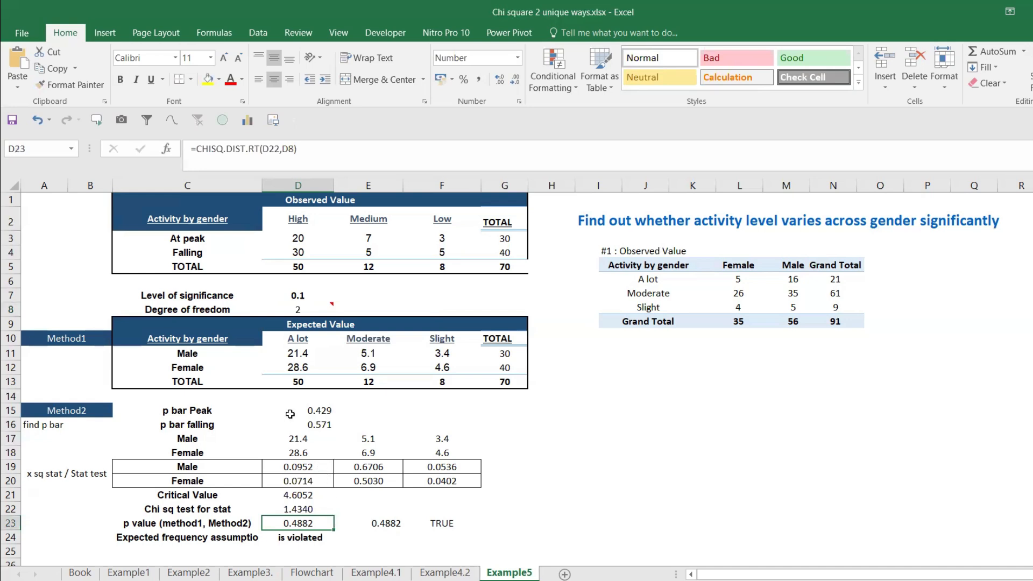
Step: Retitle the observed value table's corner heading in C2 as Silicon chip
click(228, 224)
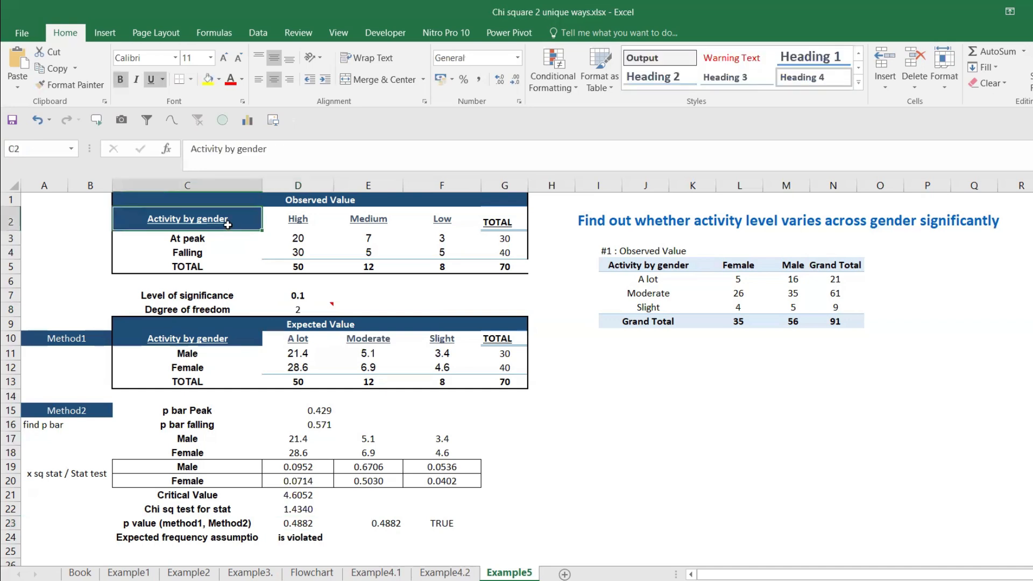
text(Sell)
key(BackSpace)
key(BackSpace)
key(BackSpace)
text(ilicon c)
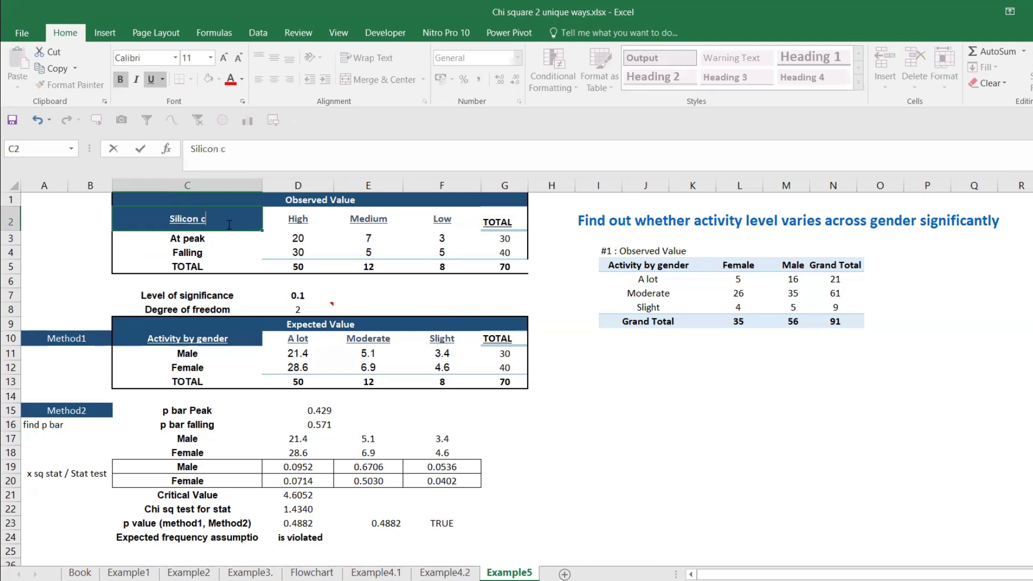
text(hip)
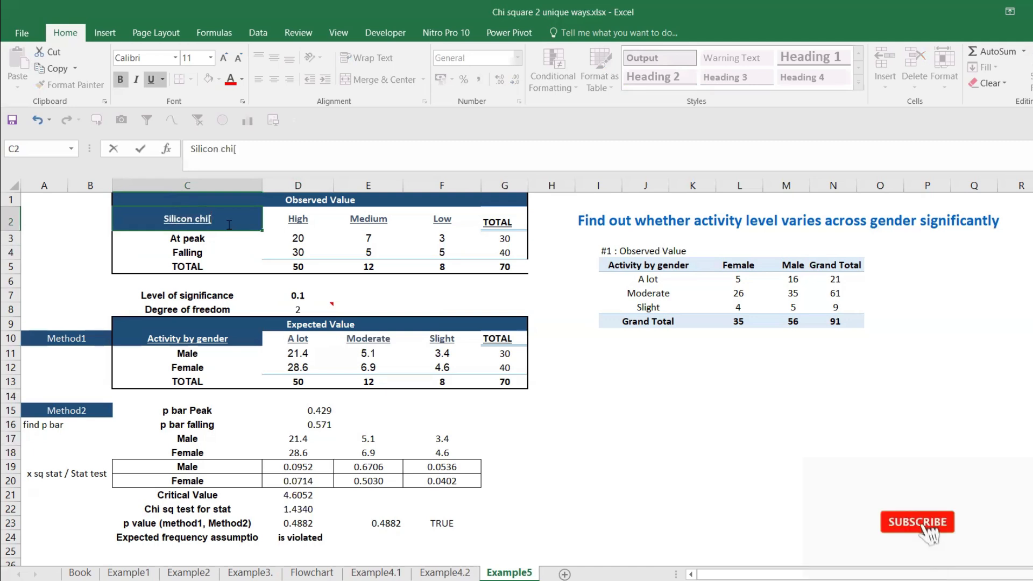
key(Return)
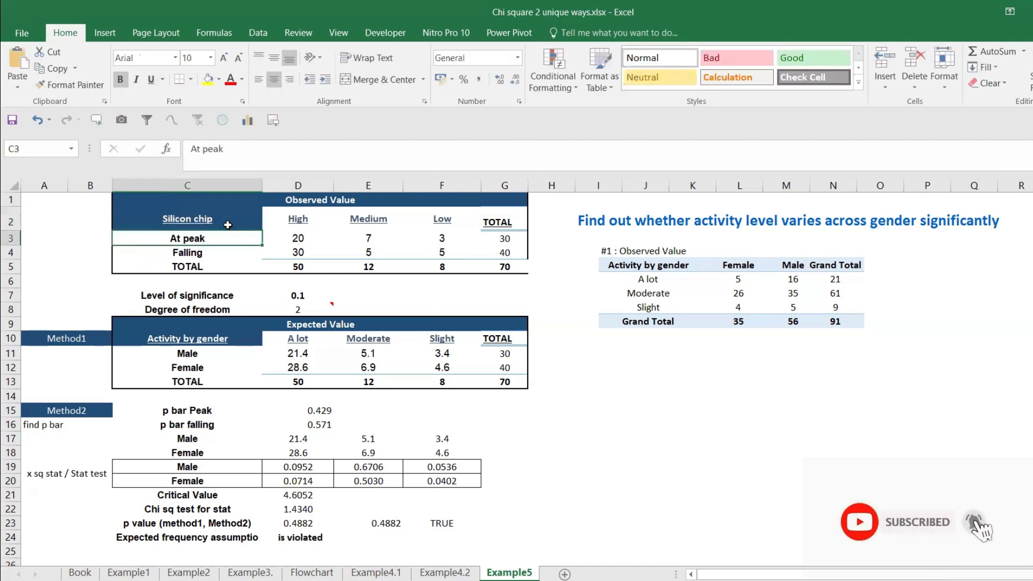